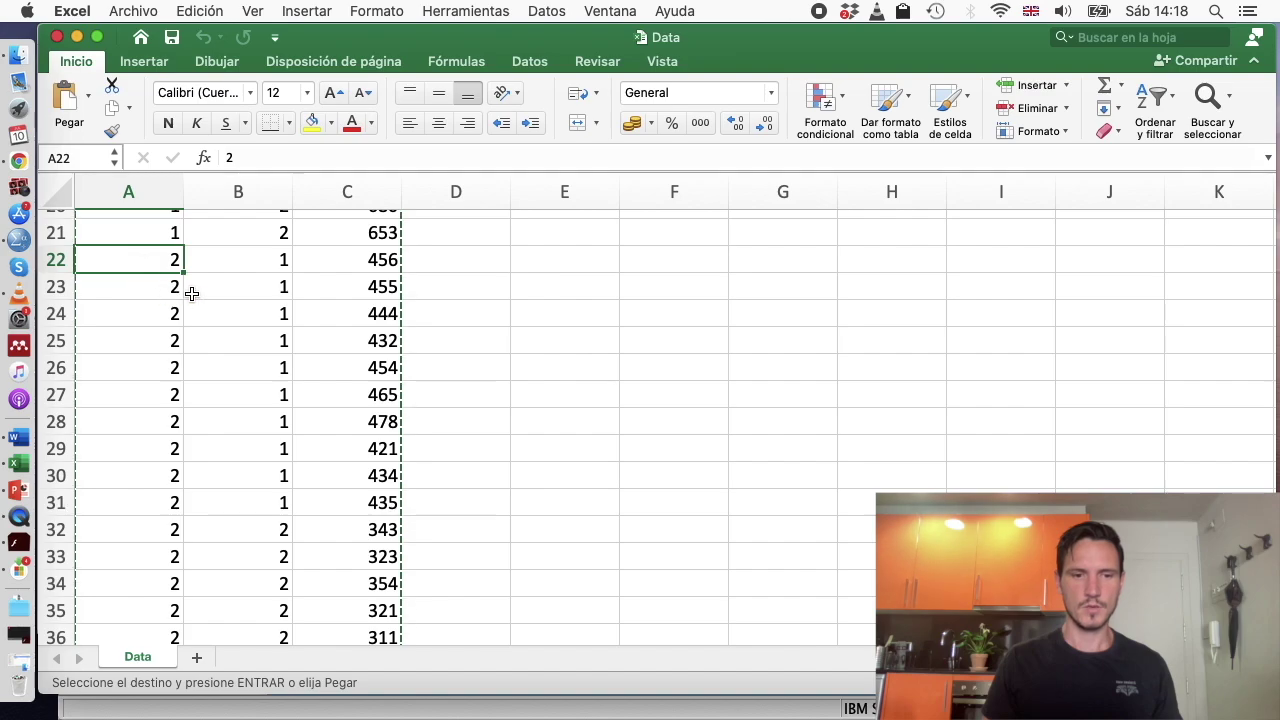
Examine how the Sex column is coded across the rows of the data sheet
click(271, 252)
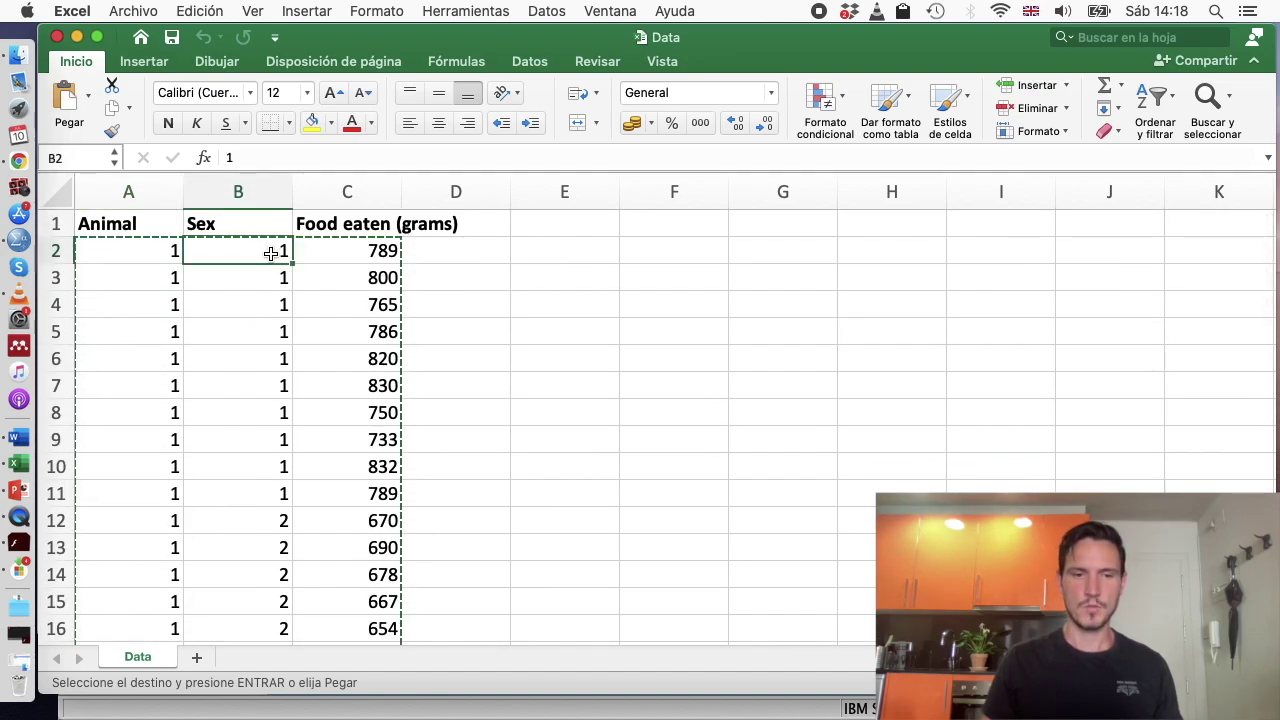
scroll(271, 253, down, 1)
scroll(271, 253, up, 1)
scroll(271, 253, down, 2)
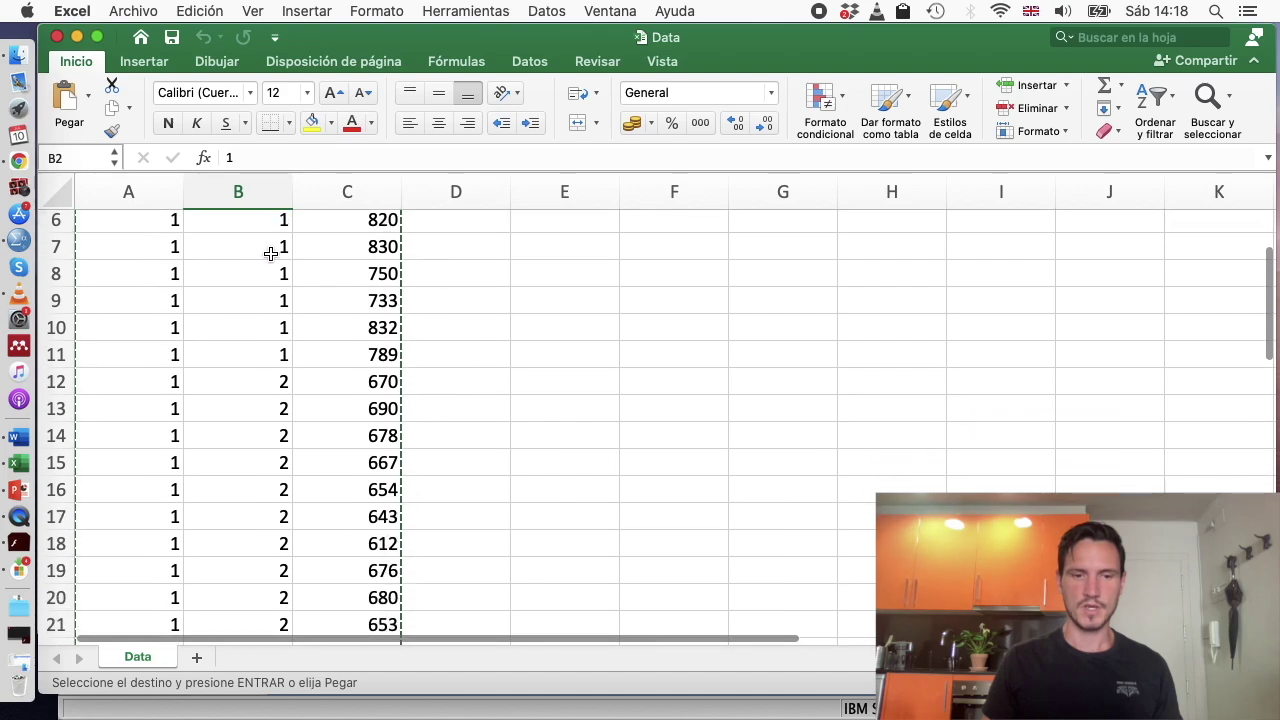
click(283, 381)
scroll(283, 378, down, 2)
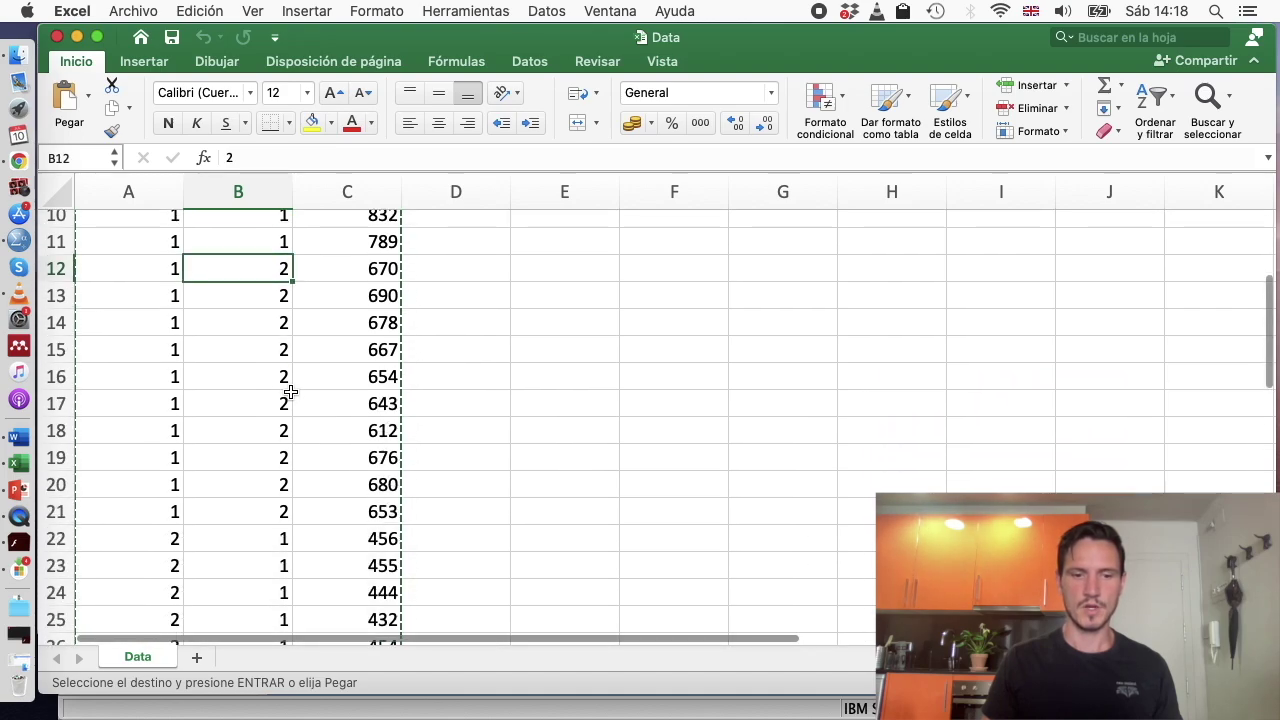
click(537, 478)
Switch to the SPSS Data Editor's Variable View and define the first variable as Animal
mouse_move(2, 4)
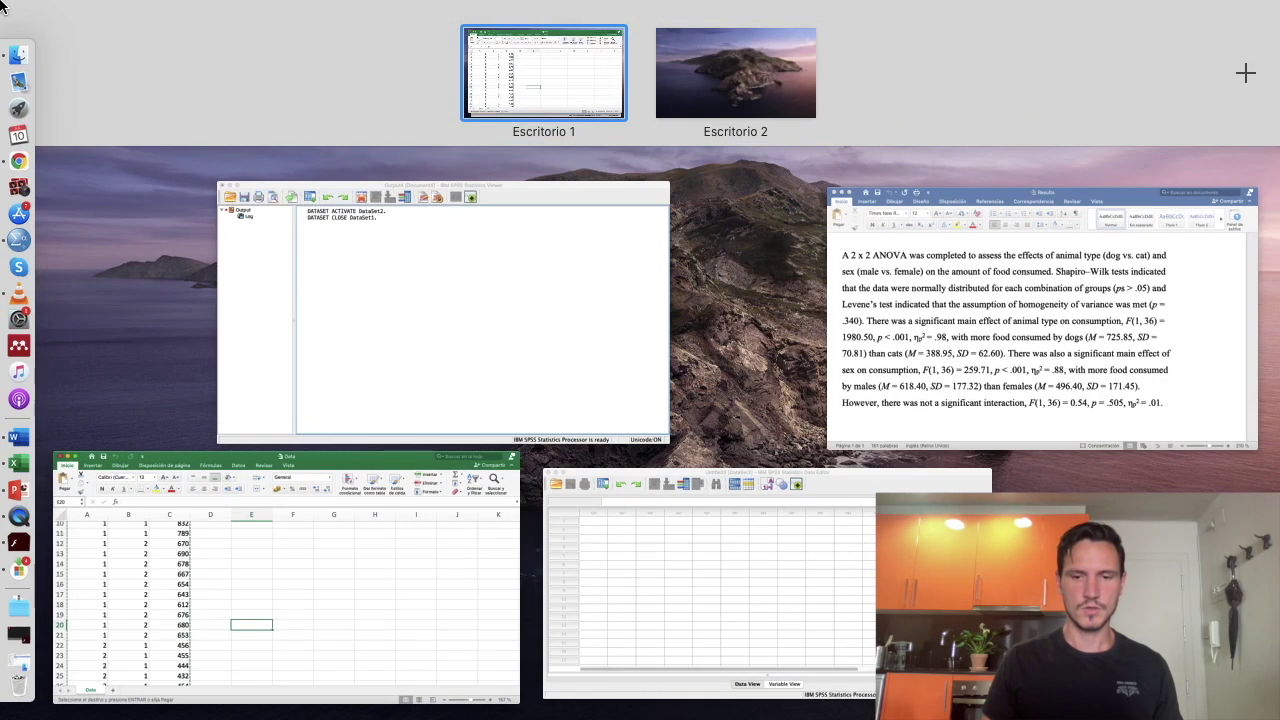
click(837, 540)
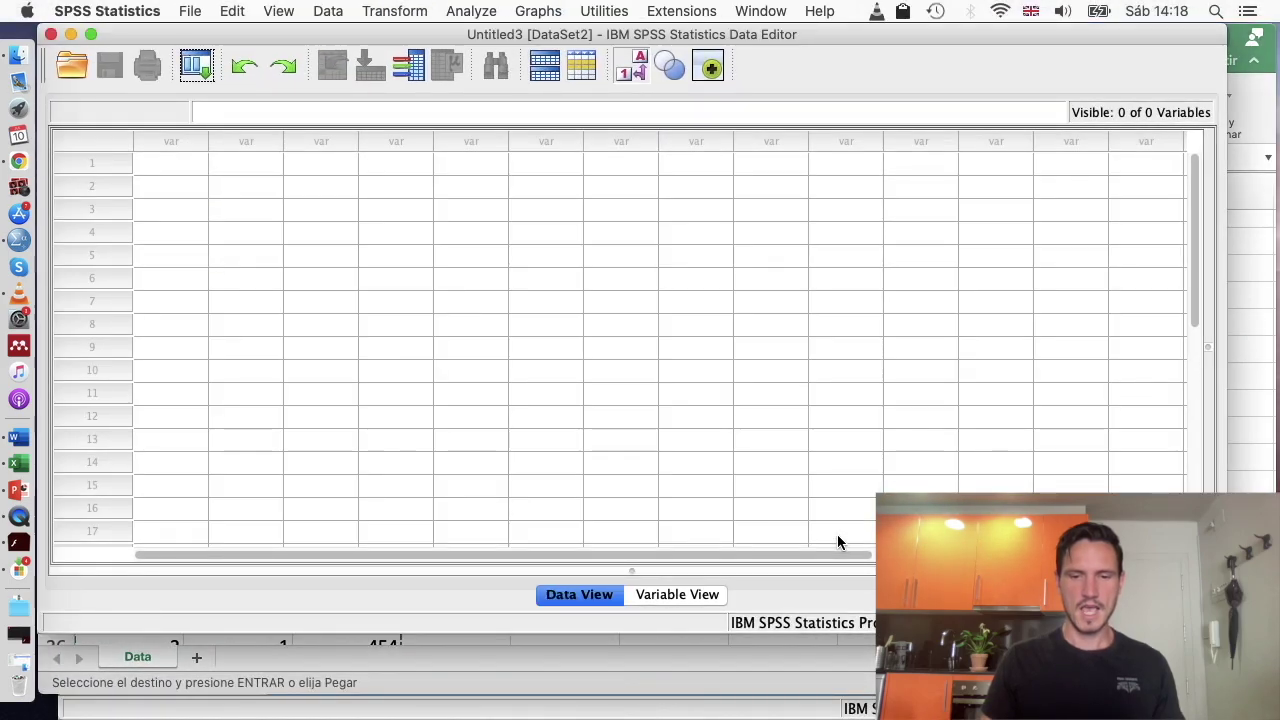
click(703, 594)
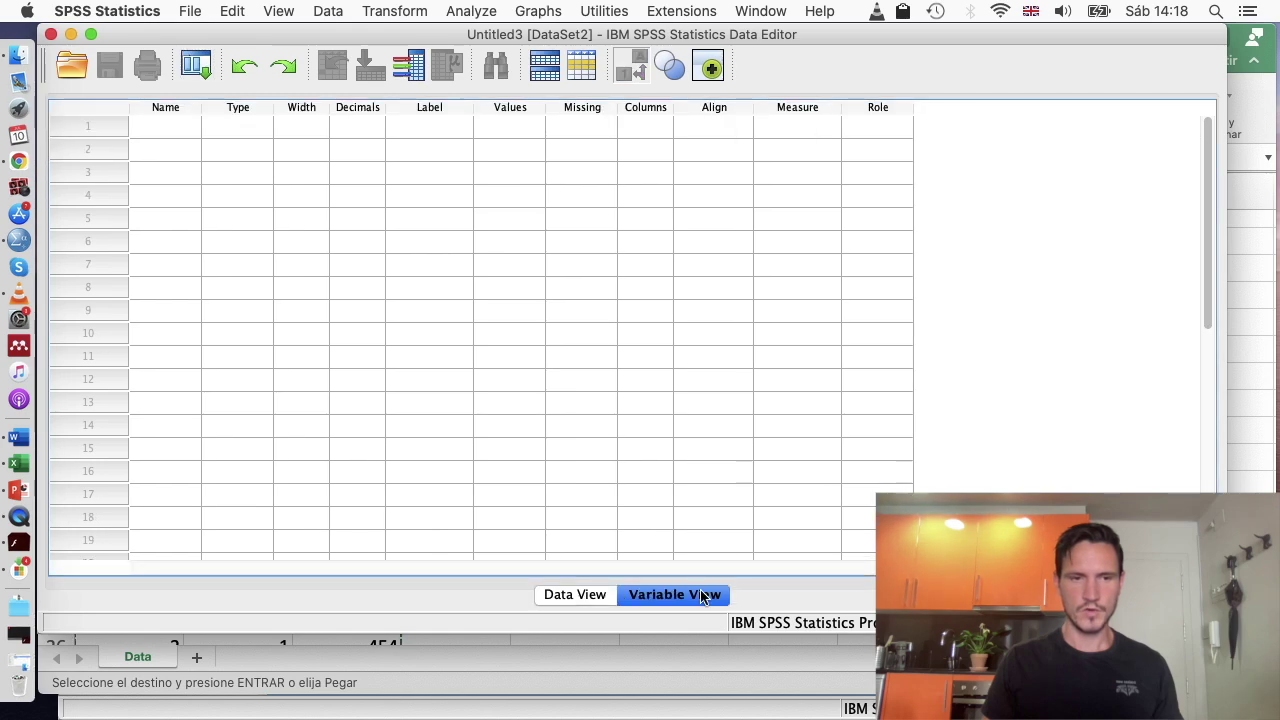
click(166, 126)
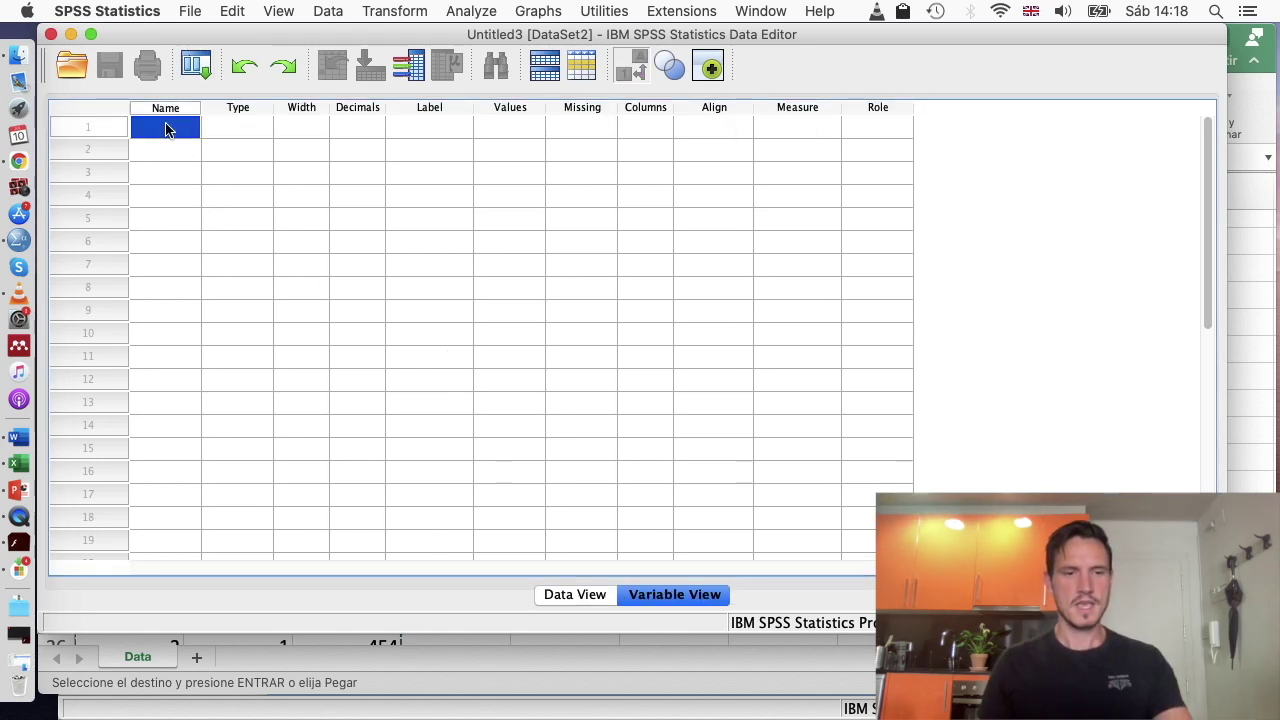
text(An)
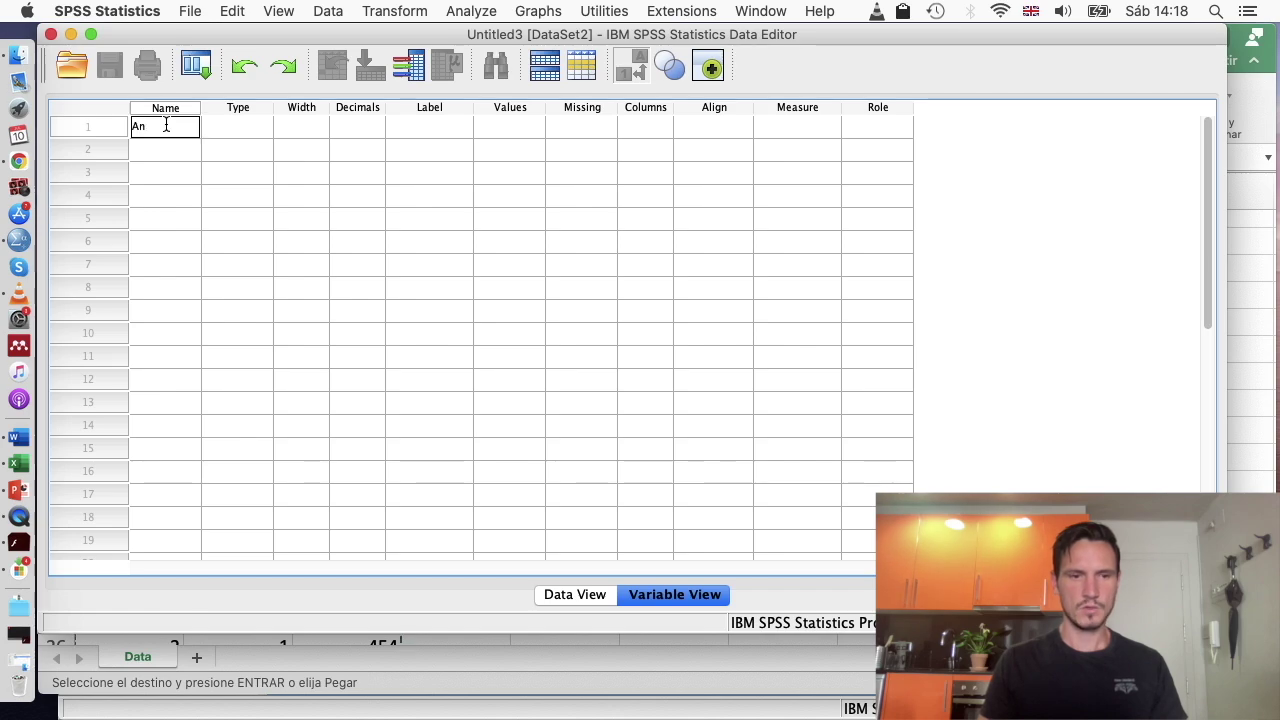
text(imal)
key(Return)
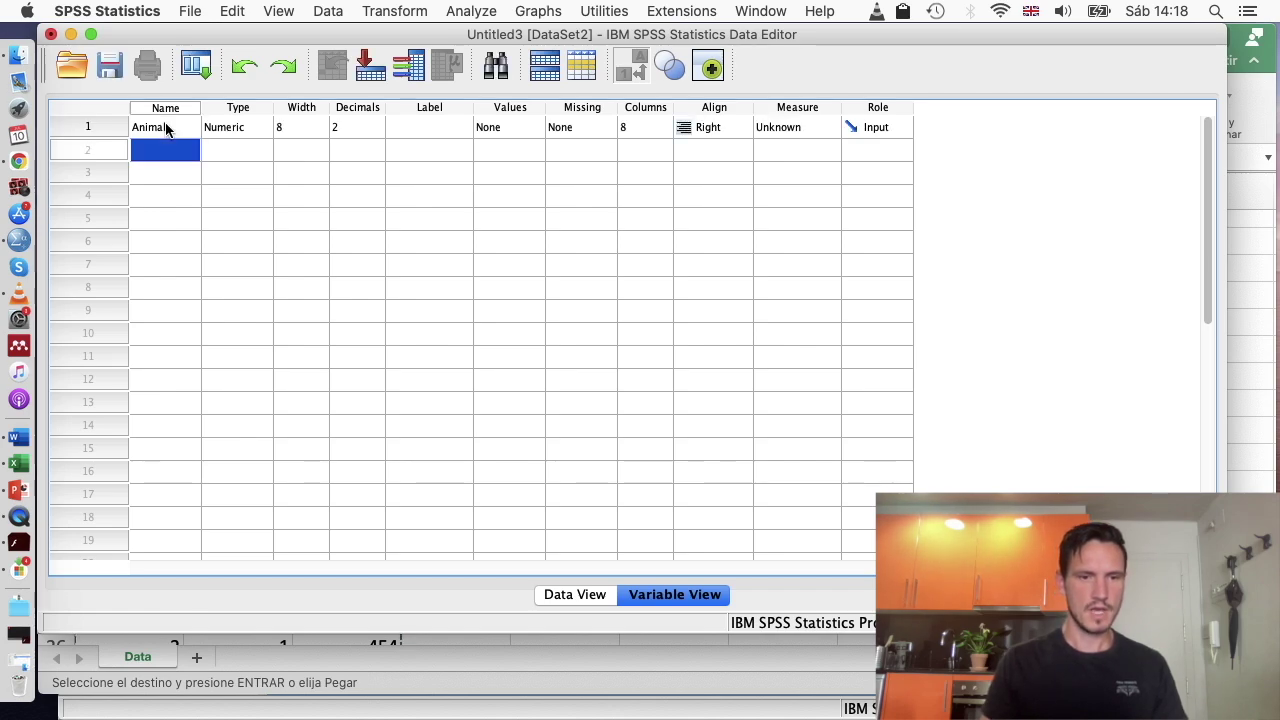
Define two more variables below Animal, named Sex and Food_eaten
text(Se)
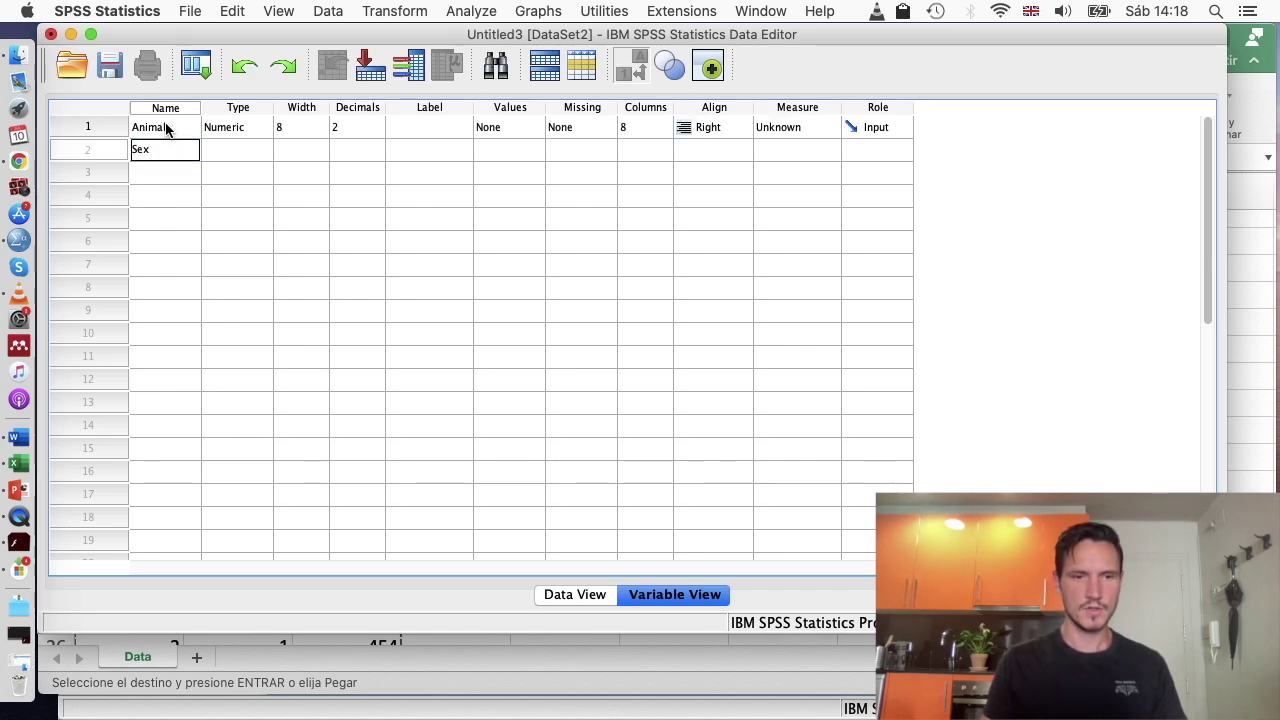
text(x)
key(Return)
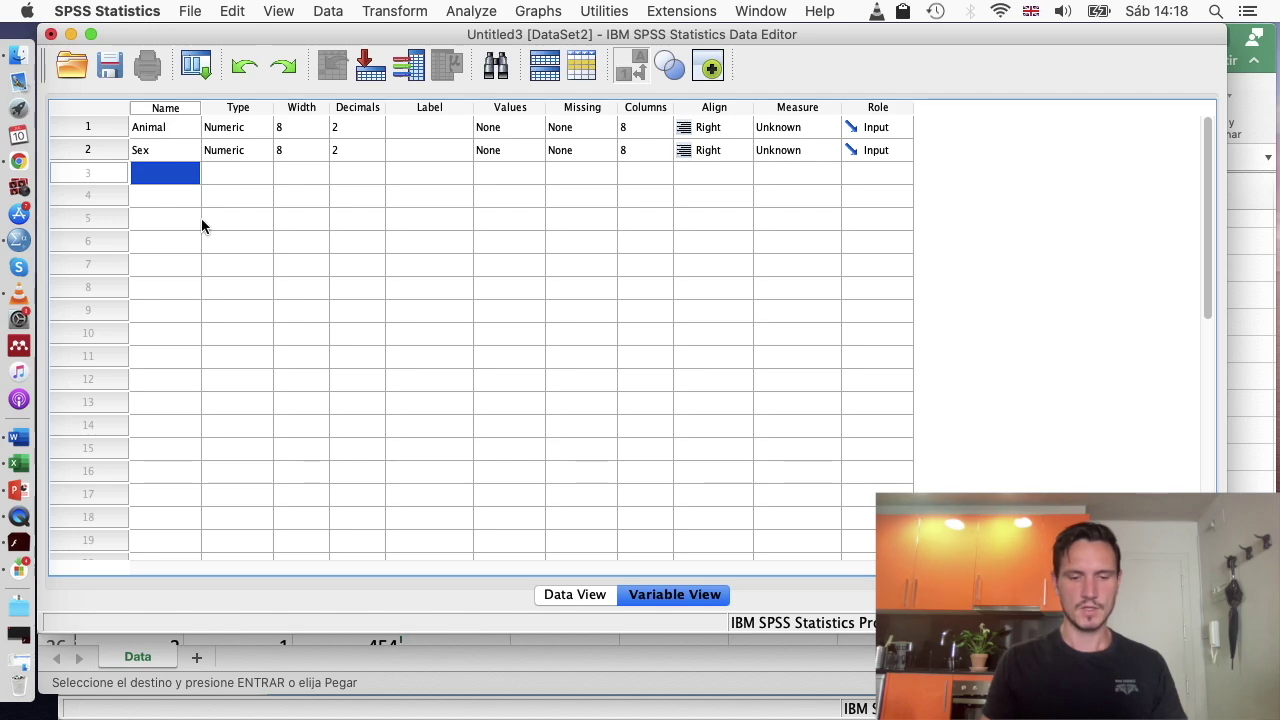
text(Food_eaten)
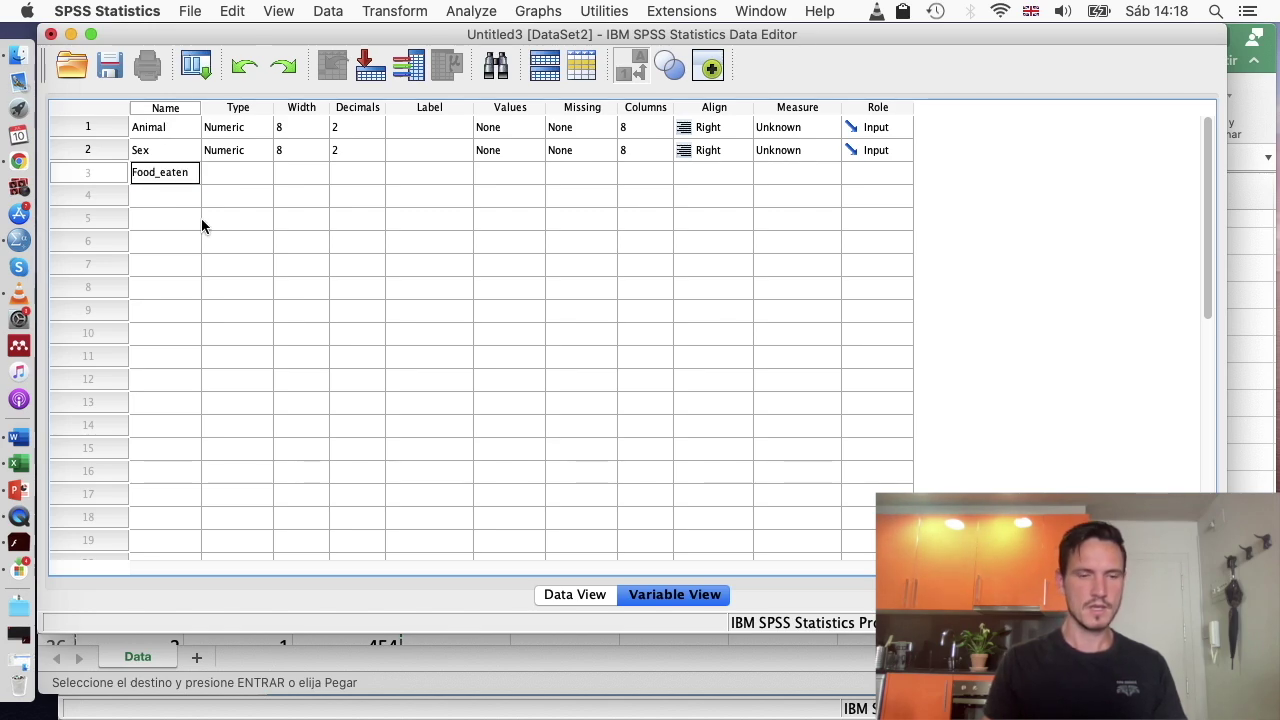
key(Return)
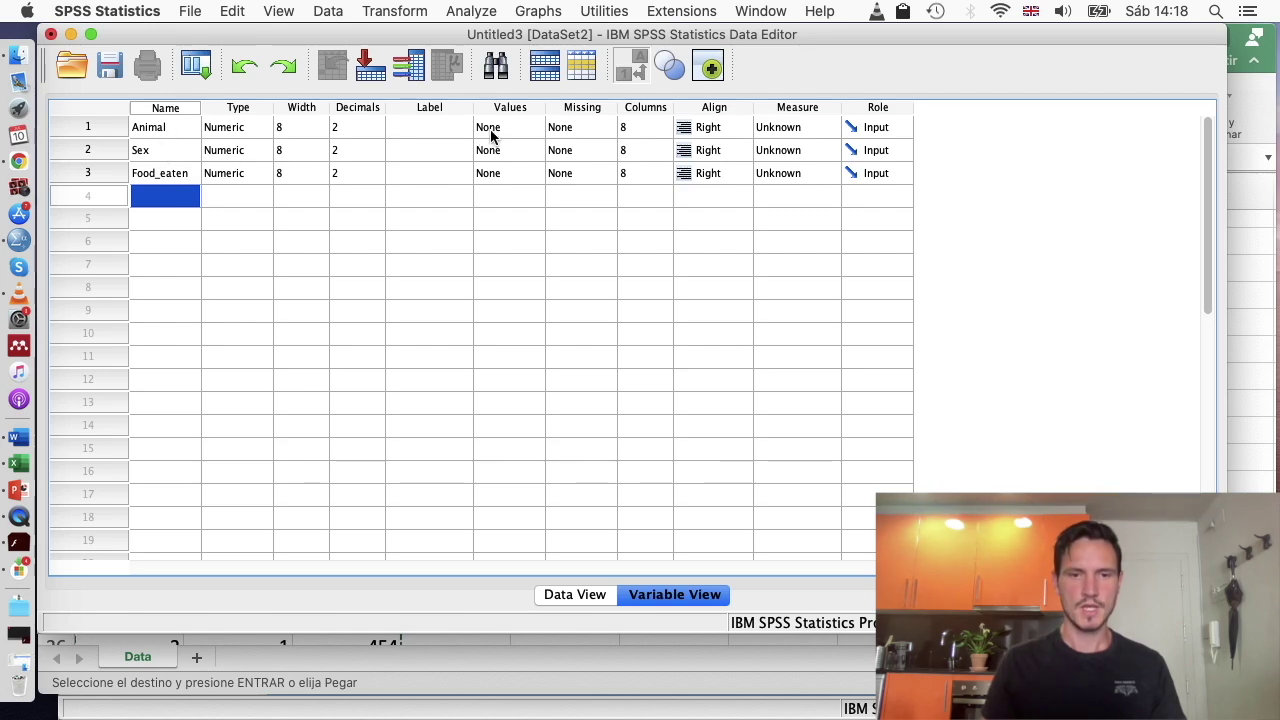
Assign value labels to the Animal variable: 1 for Dog and 2 for Cat
double_click(522, 125)
text(1)
key(Tab)
text(Dog)
click(499, 325)
text(2)
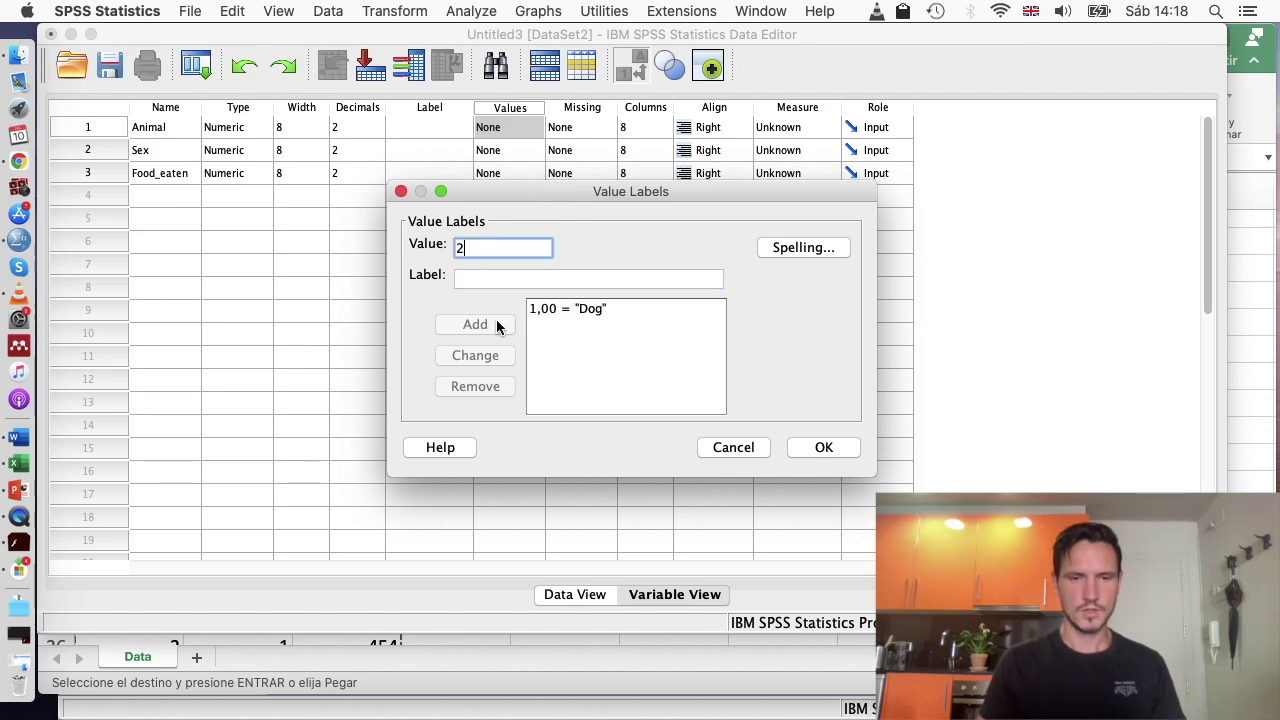
key(Tab)
text(Cat)
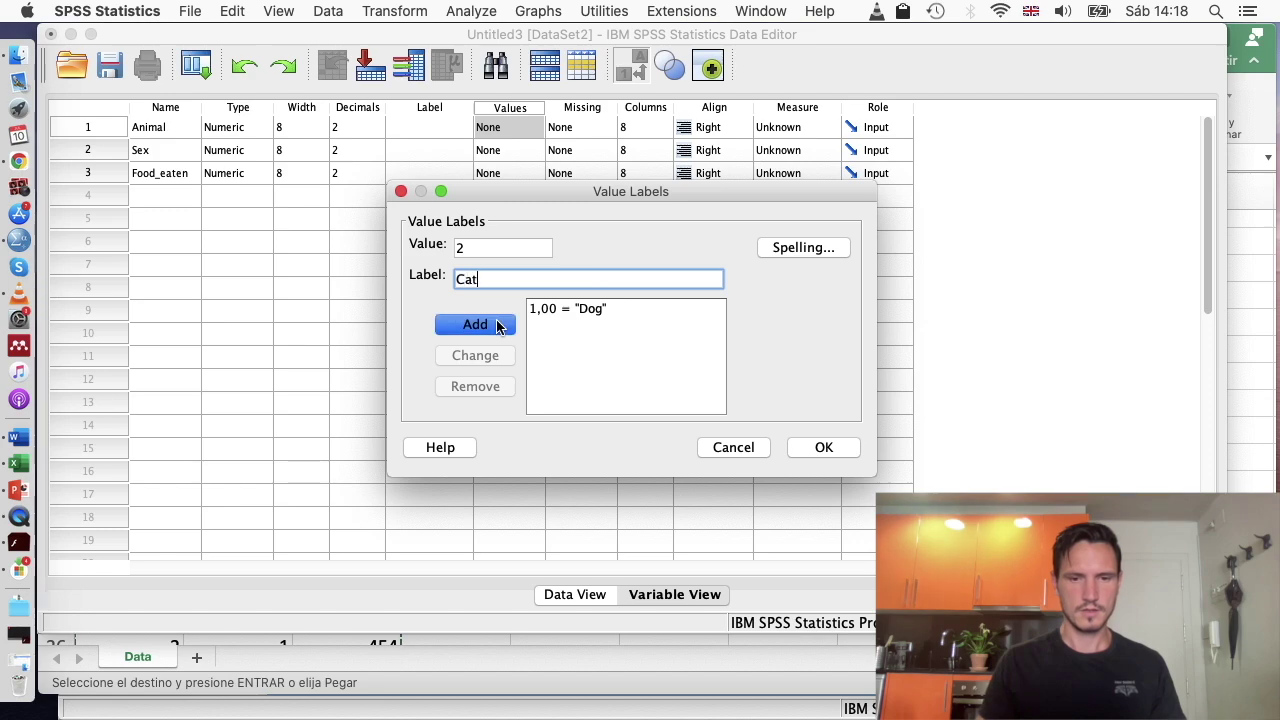
click(496, 322)
click(823, 447)
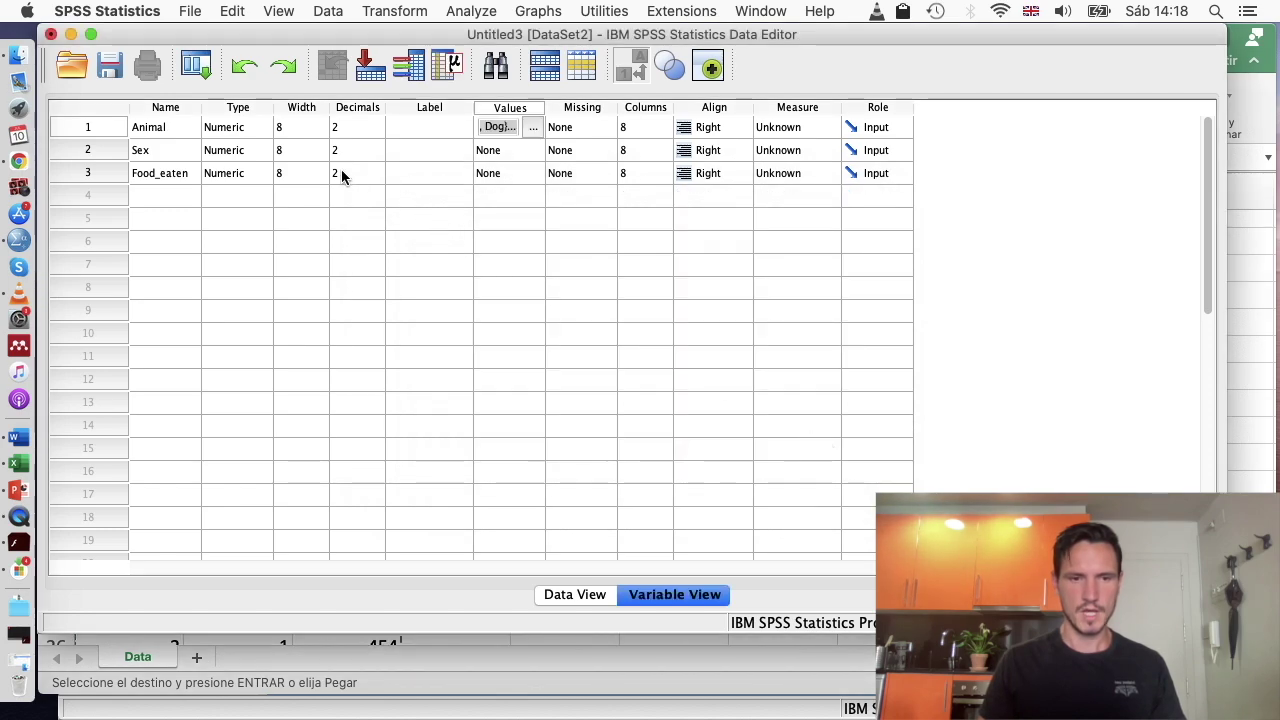
Assign value labels to the Sex variable: 1 for Male and 2 for Female
click(535, 150)
click(533, 150)
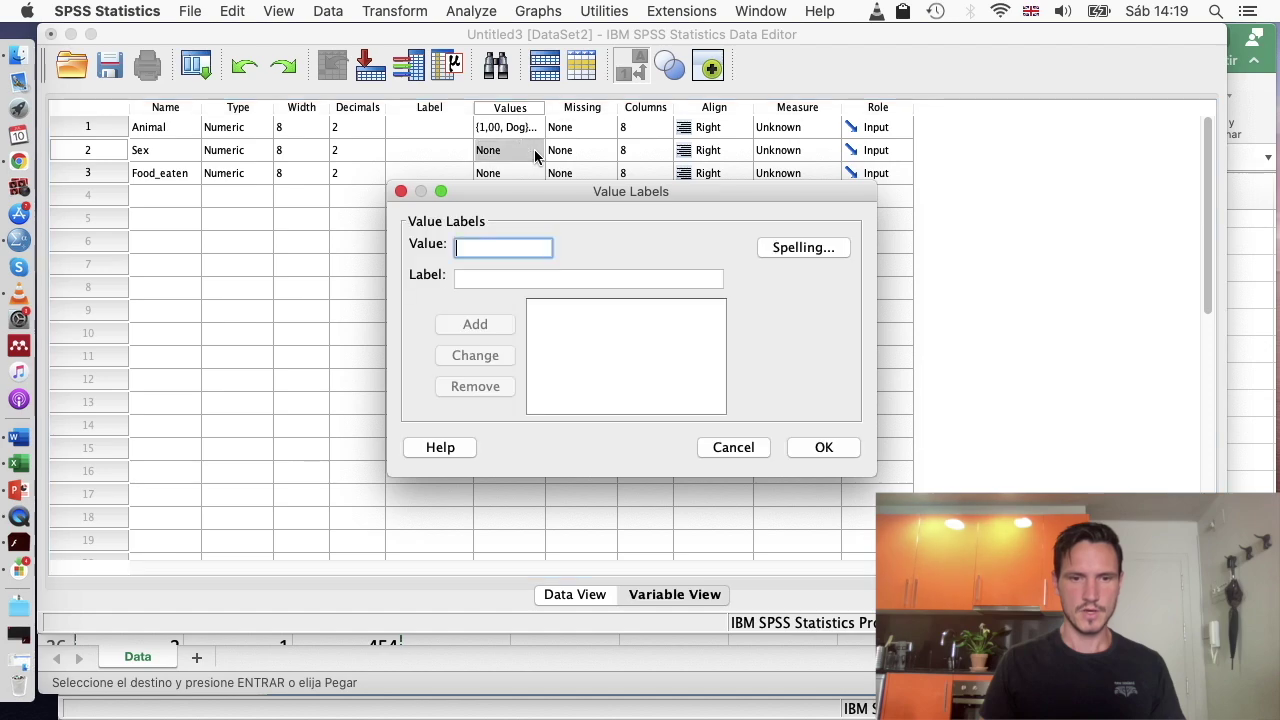
click(577, 282)
text(Male)
click(503, 324)
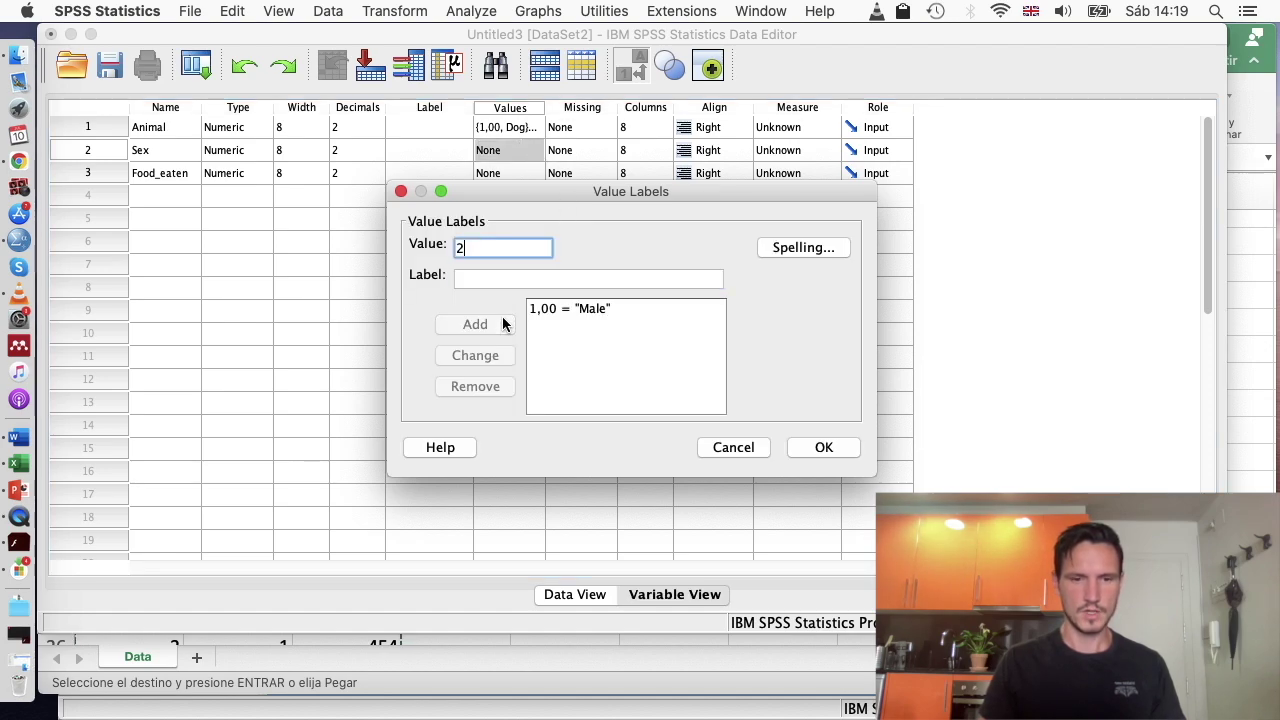
click(477, 279)
text(Female)
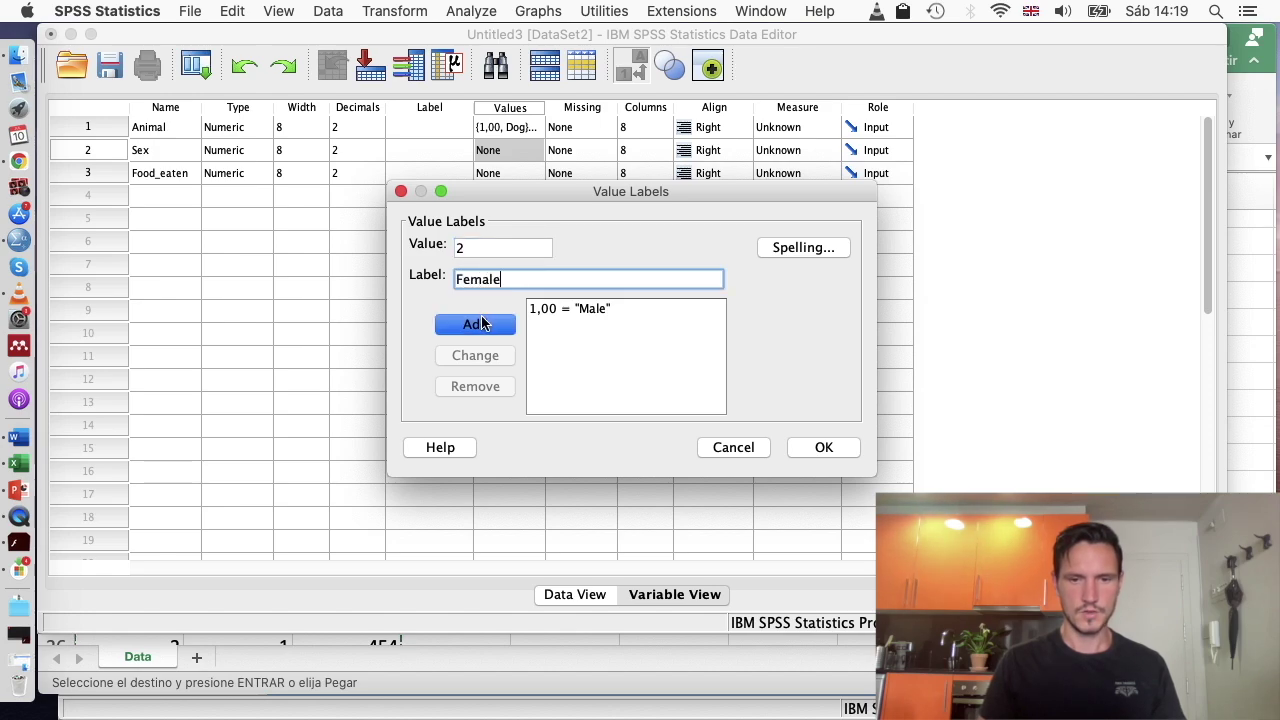
click(482, 320)
click(825, 447)
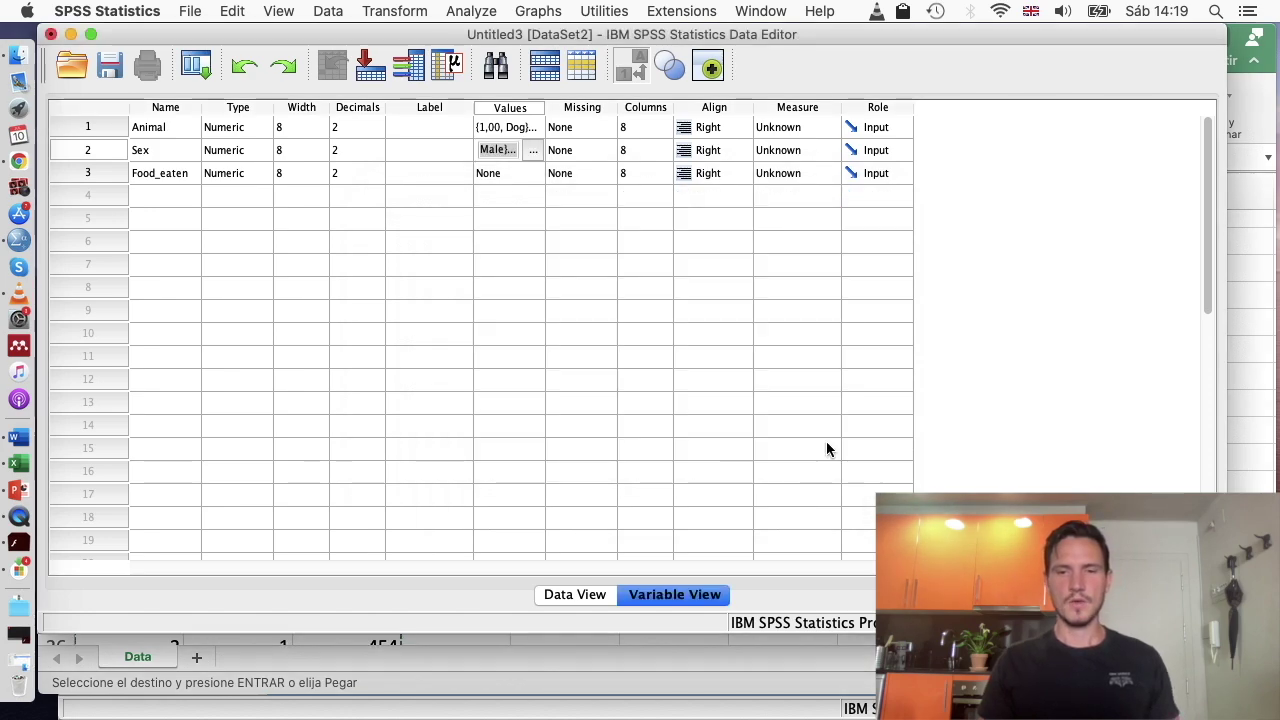
Set the measurement level to Nominal for Animal and Sex, and to Scale for Food_eaten
click(810, 129)
click(827, 130)
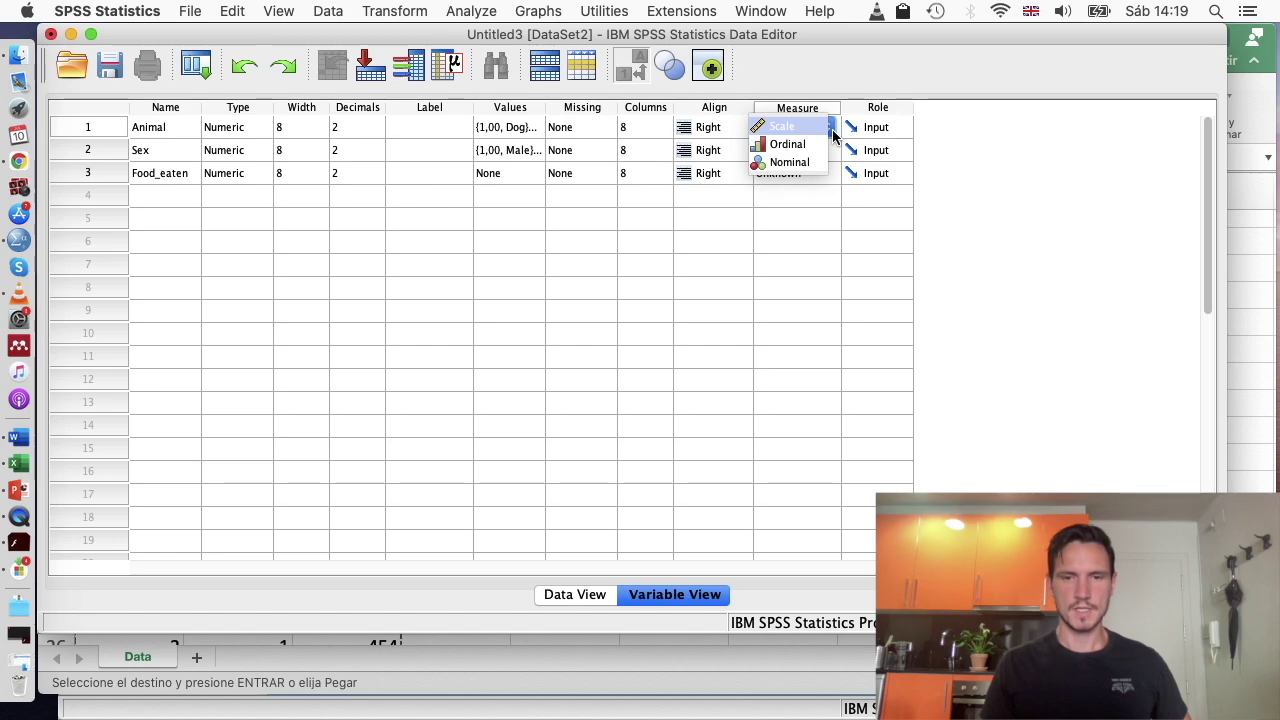
click(818, 161)
click(820, 150)
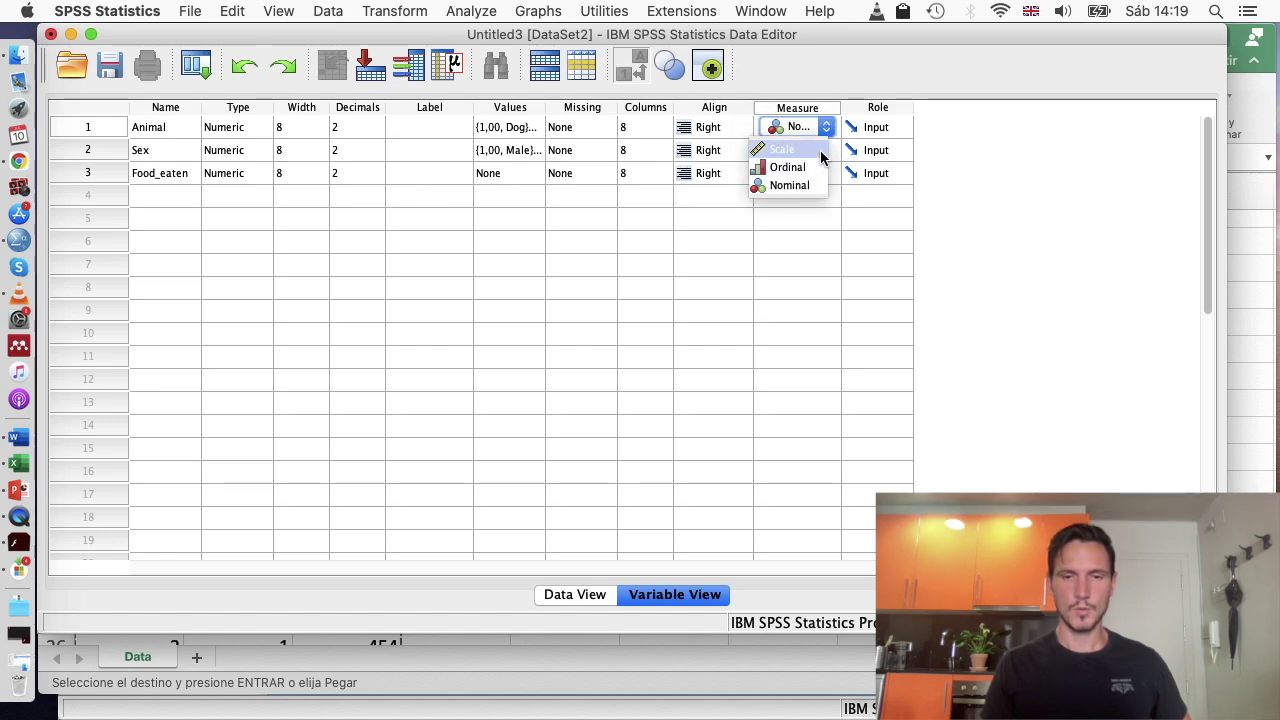
click(810, 180)
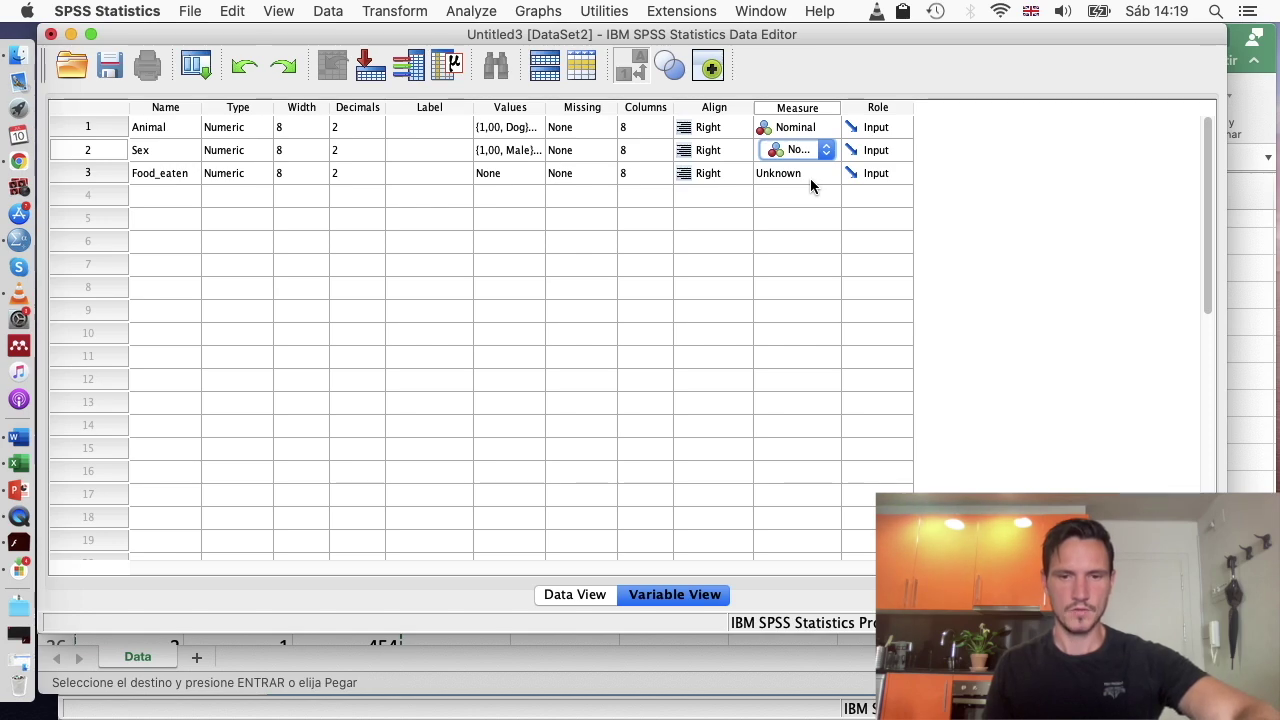
click(810, 178)
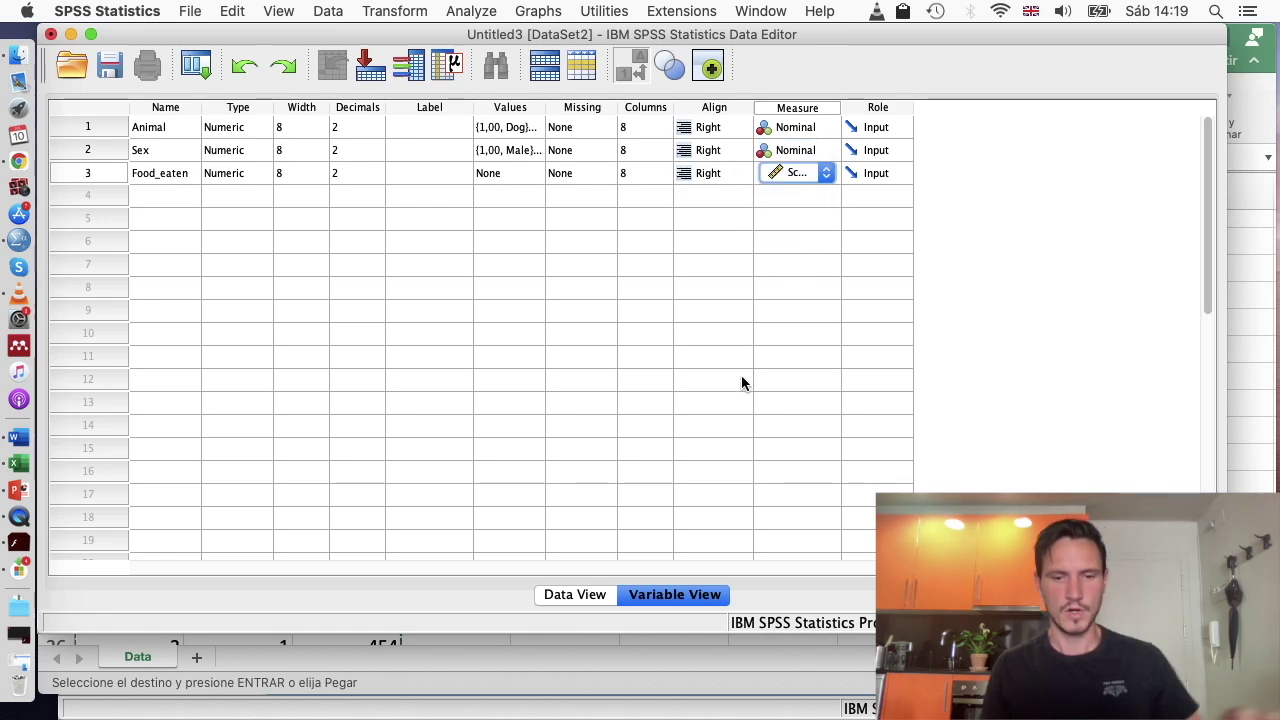
Show the SPSS Data View, switch to the Excel workbook and copy cells A2 to C41 without the header row
click(575, 594)
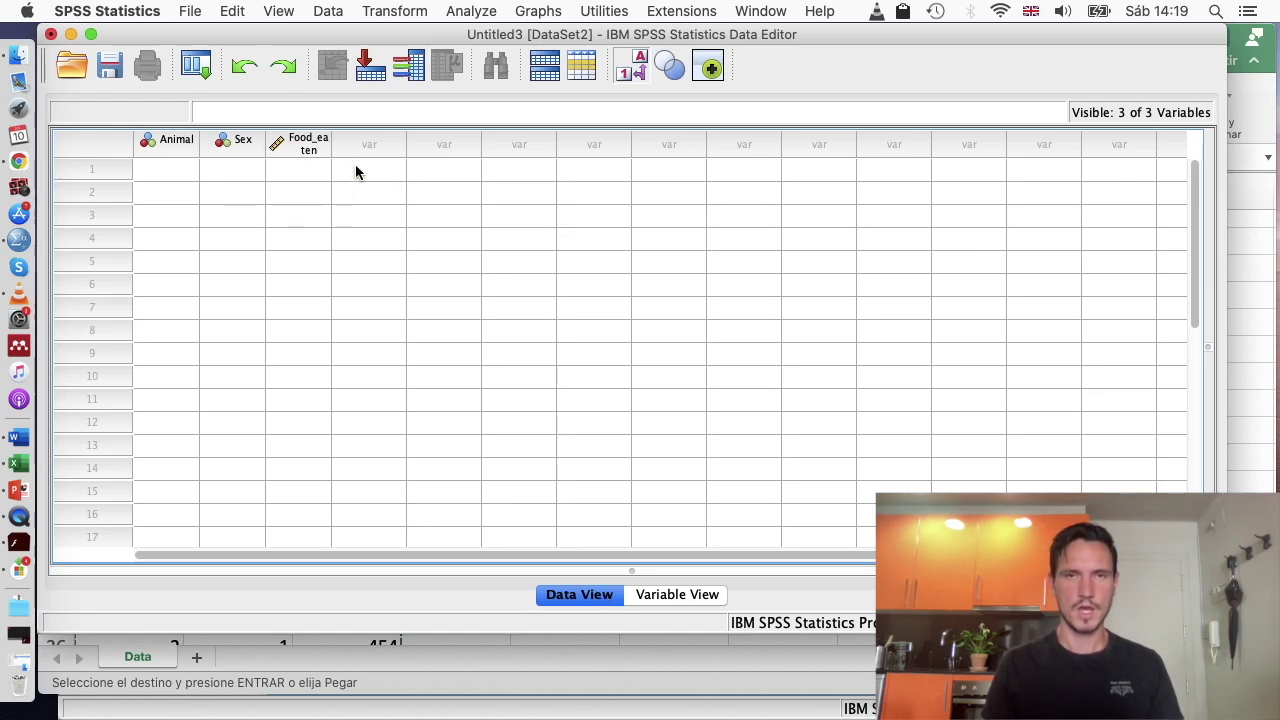
key(ctrl+Up)
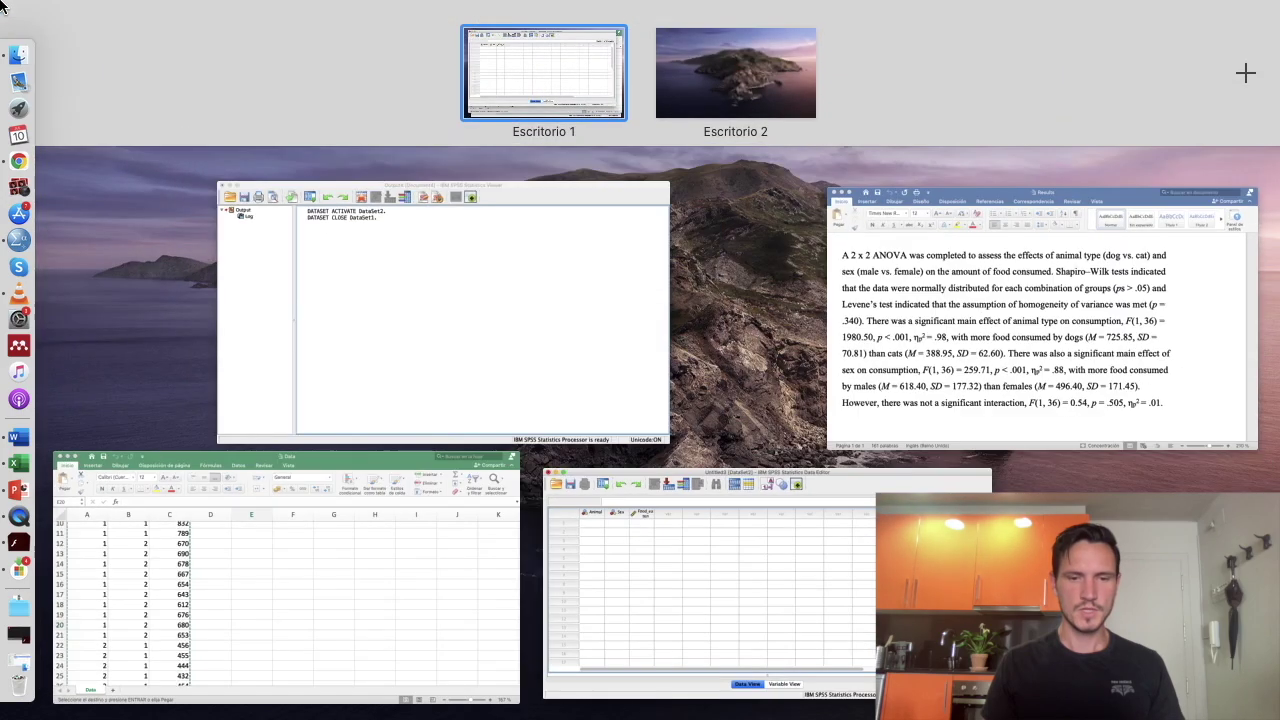
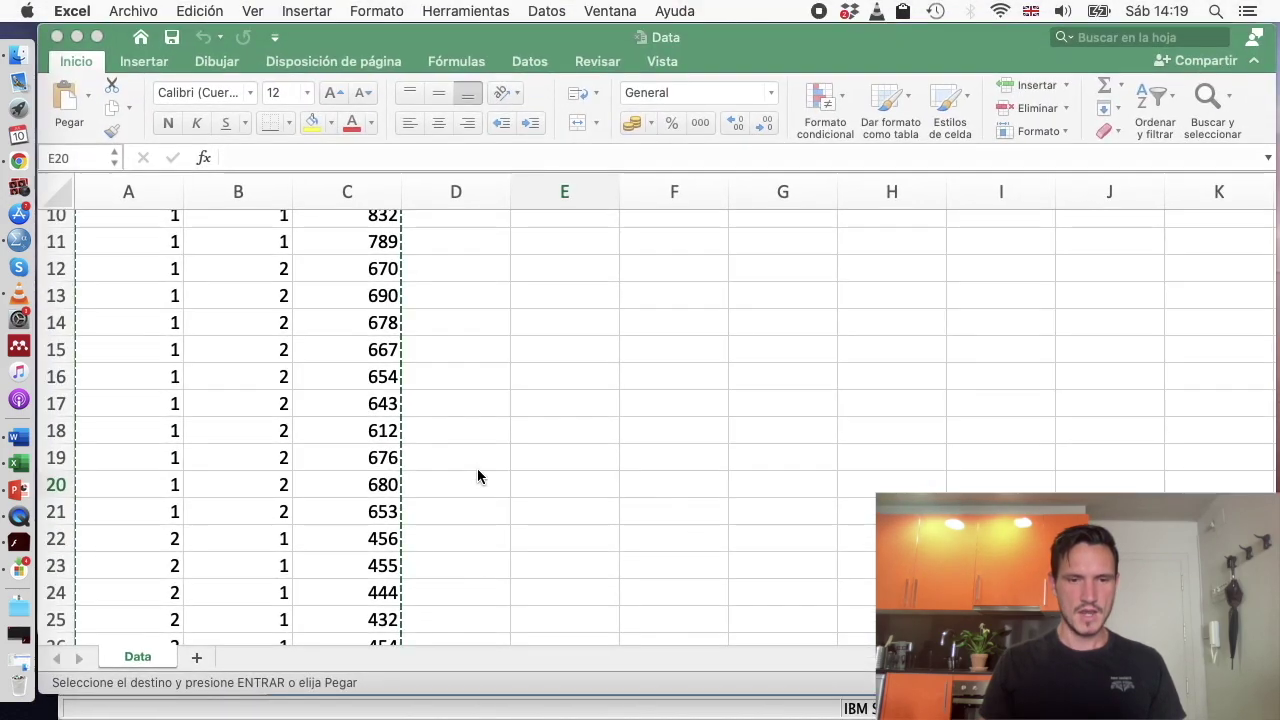
scroll(343, 366, up, 5)
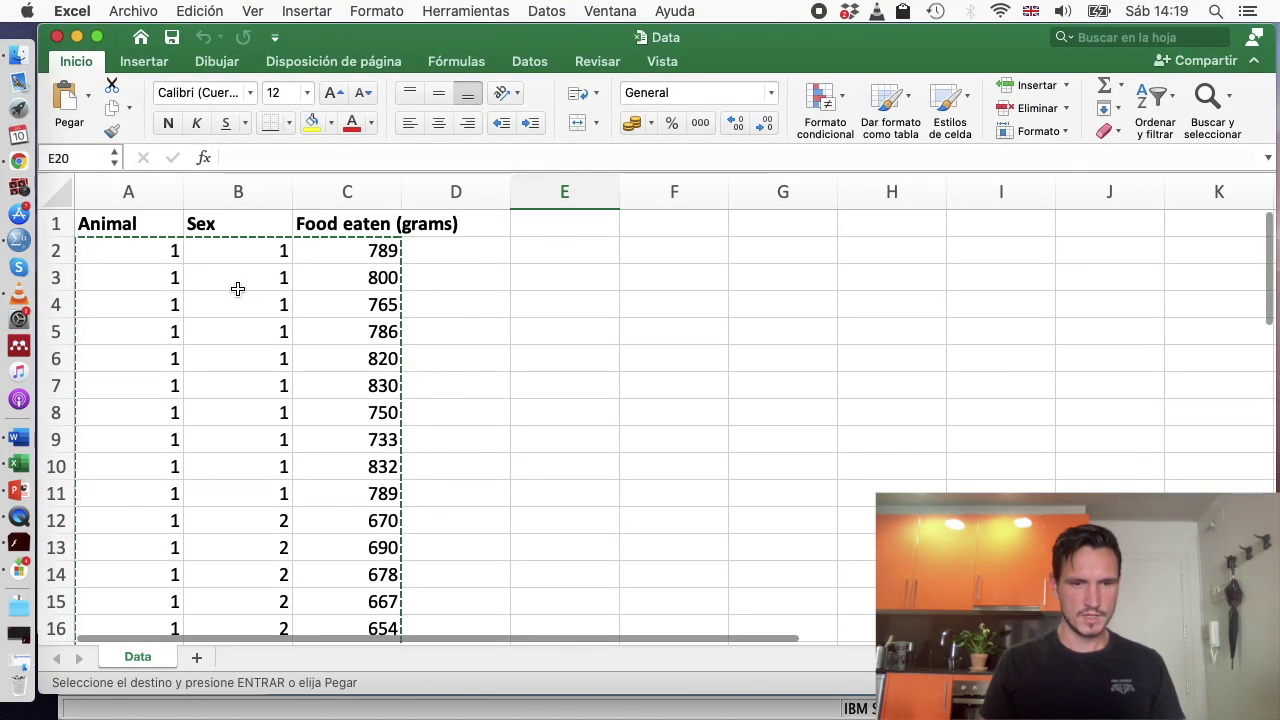
scroll(237, 288, down, 5)
scroll(237, 288, up, 5)
click(137, 242)
scroll(286, 382, down, 10)
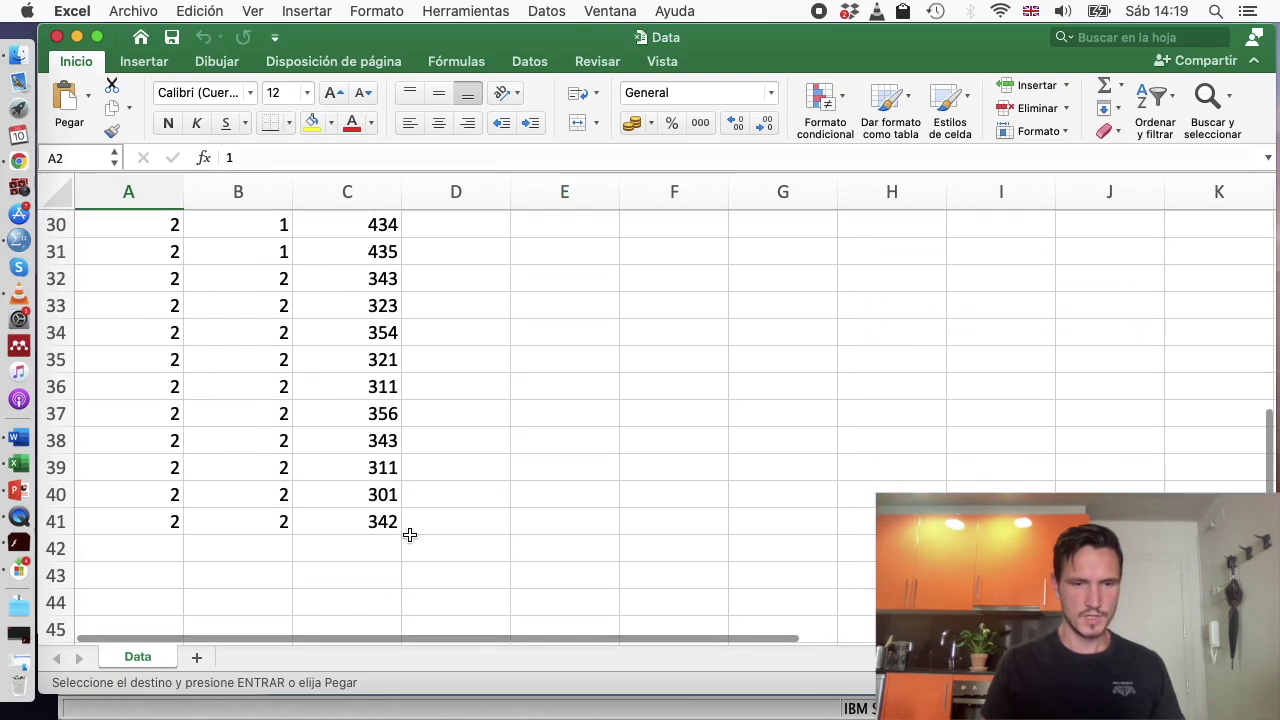
shift+click(365, 521)
scroll(365, 521, up, 10)
Switch back to the SPSS Data Editor and paste the copied data starting at the first Animal cell
key(ctrl+Up)
click(817, 586)
click(167, 177)
key(super+v)
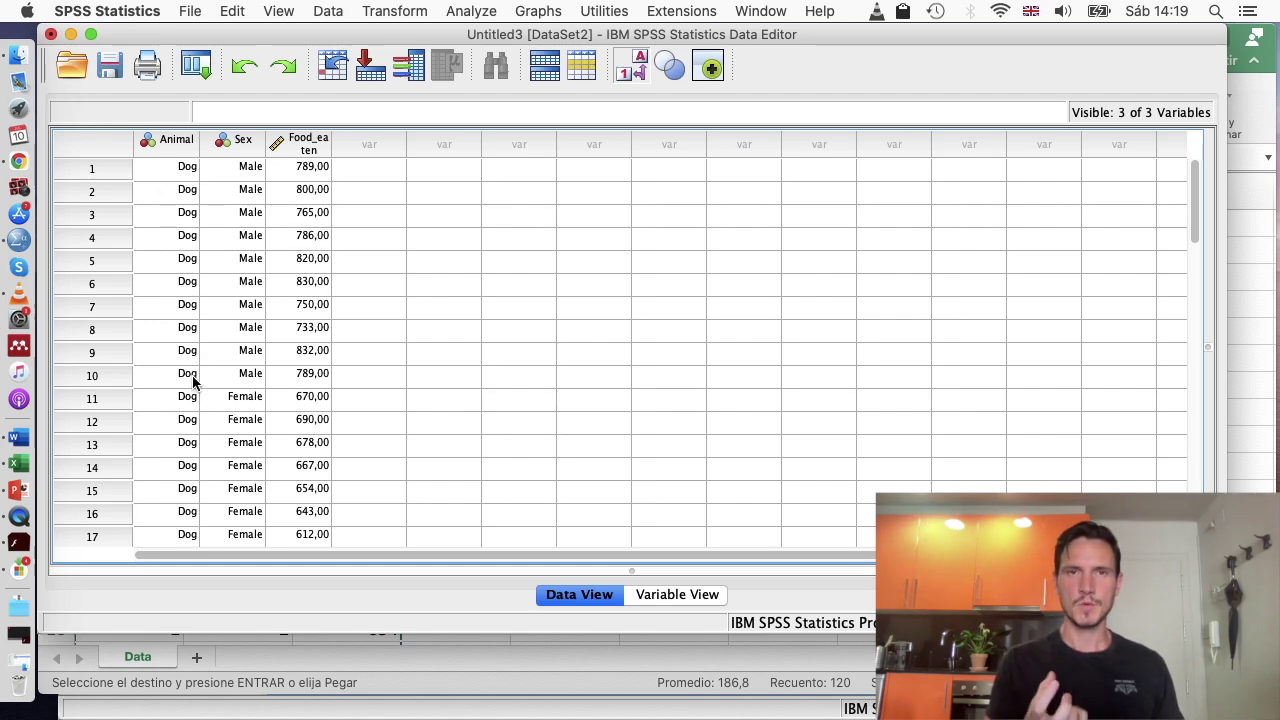
Check whether the display of value labels is enabled for the data grid
click(390, 11)
mouse_move(279, 11)
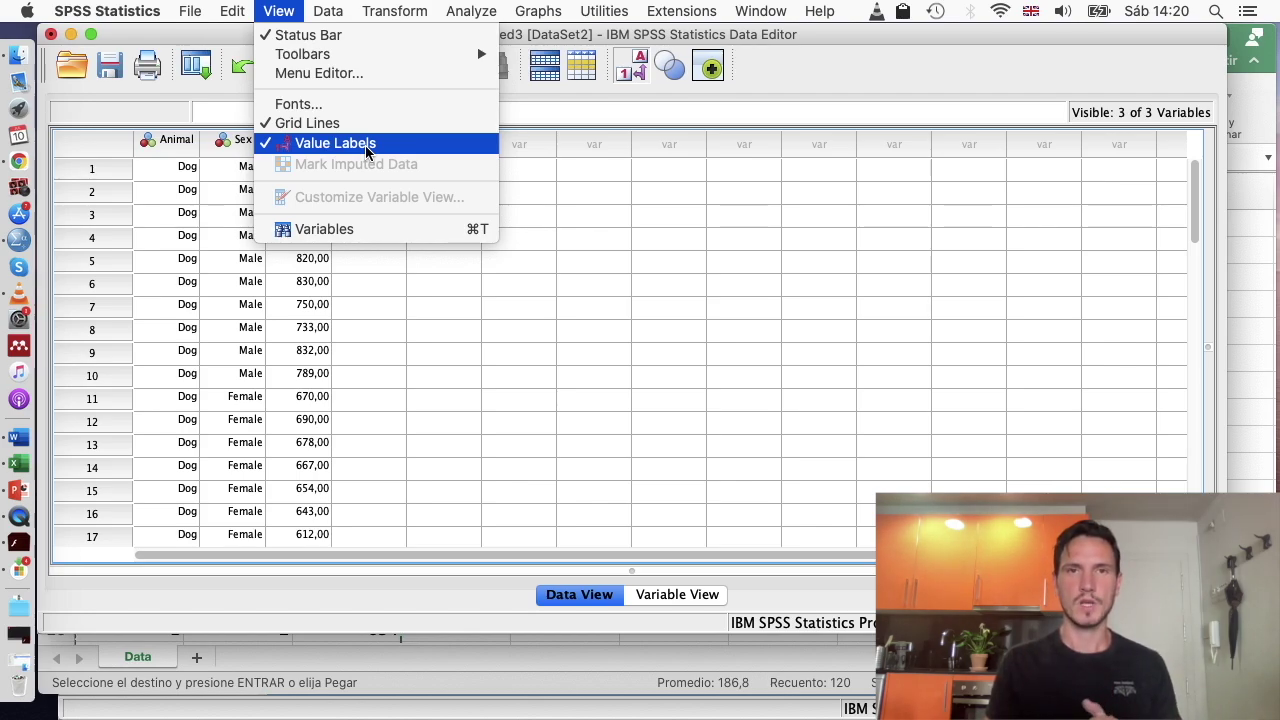
click(545, 267)
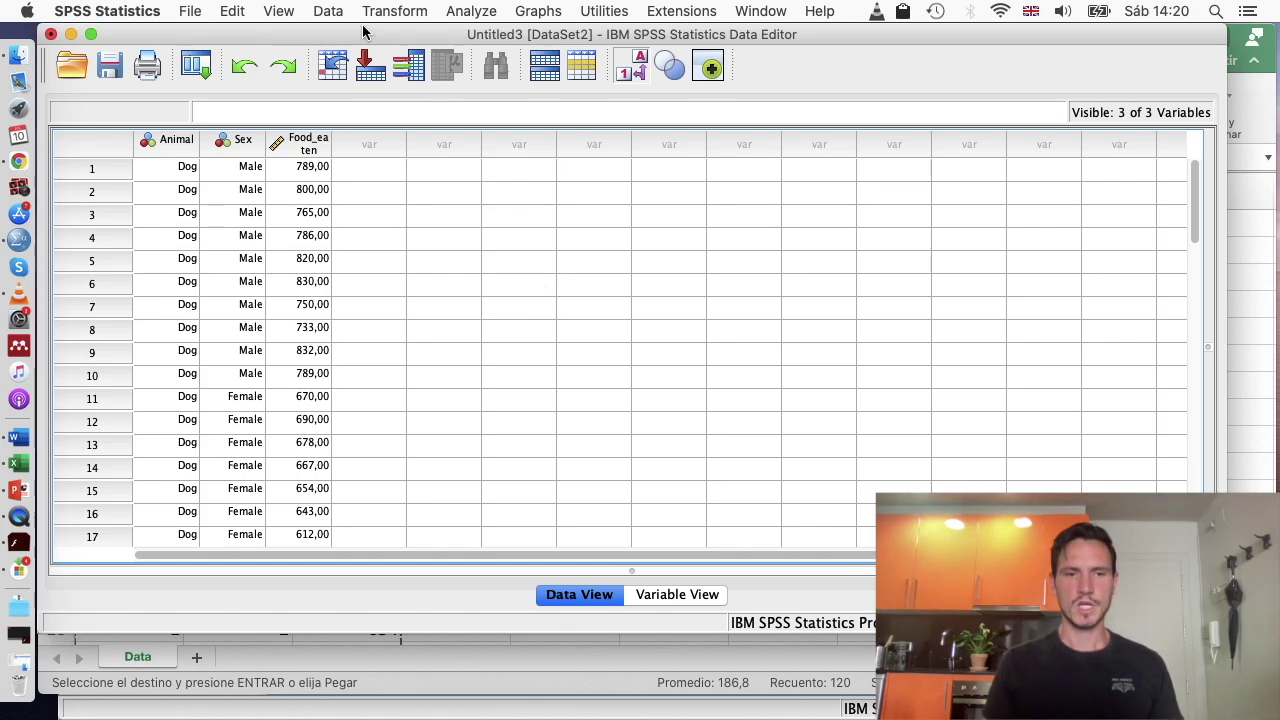
Split the file by Animal and Sex, organizing the output by groups and sorting the file by the grouping variables
click(330, 11)
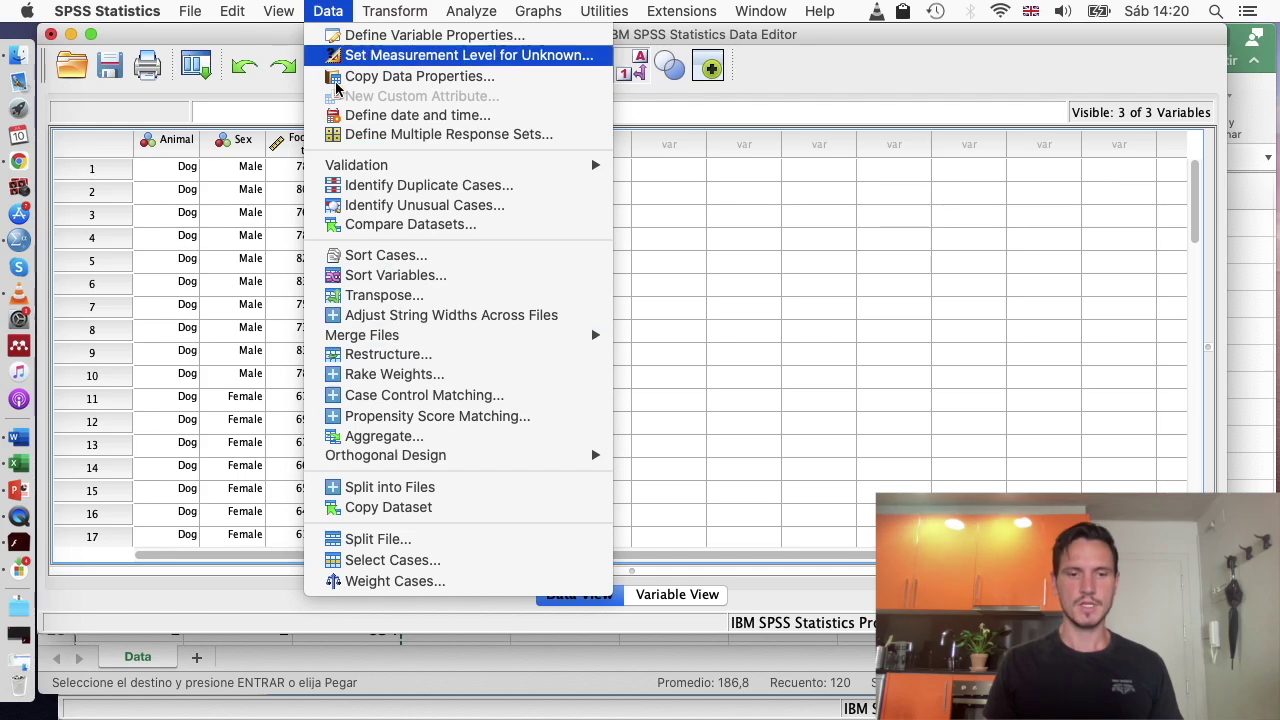
click(362, 539)
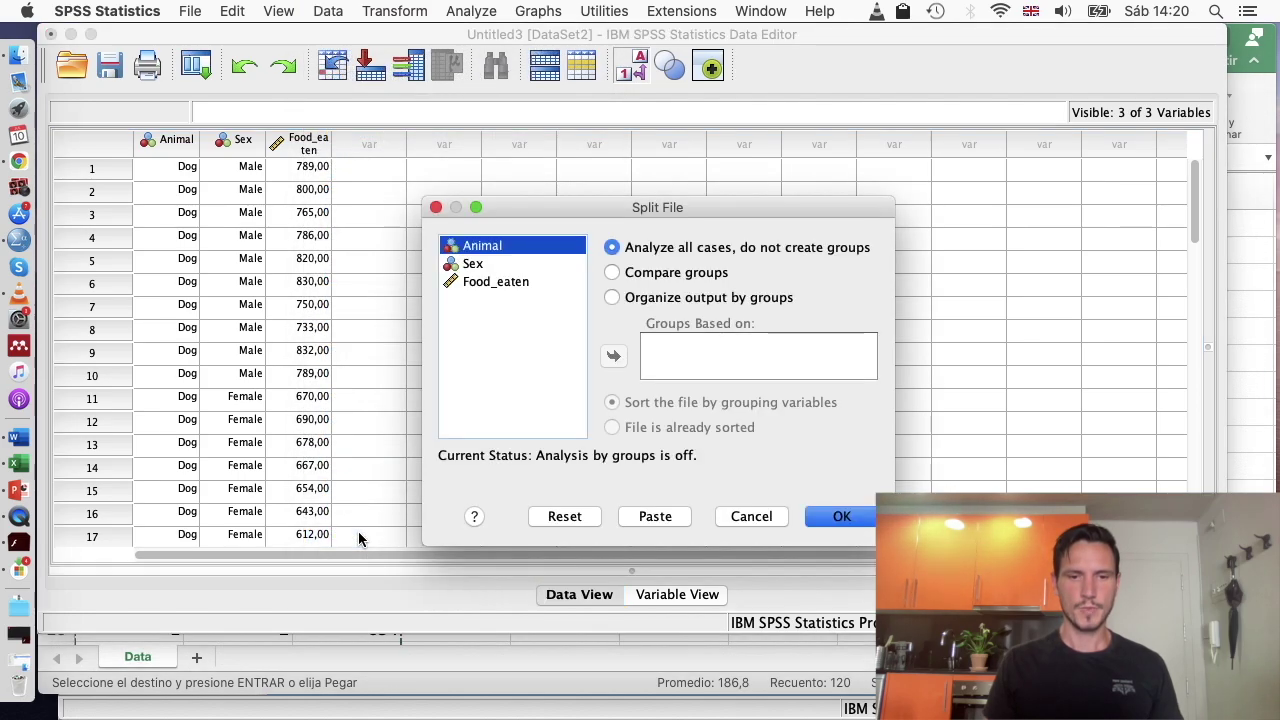
key(shift+Down)
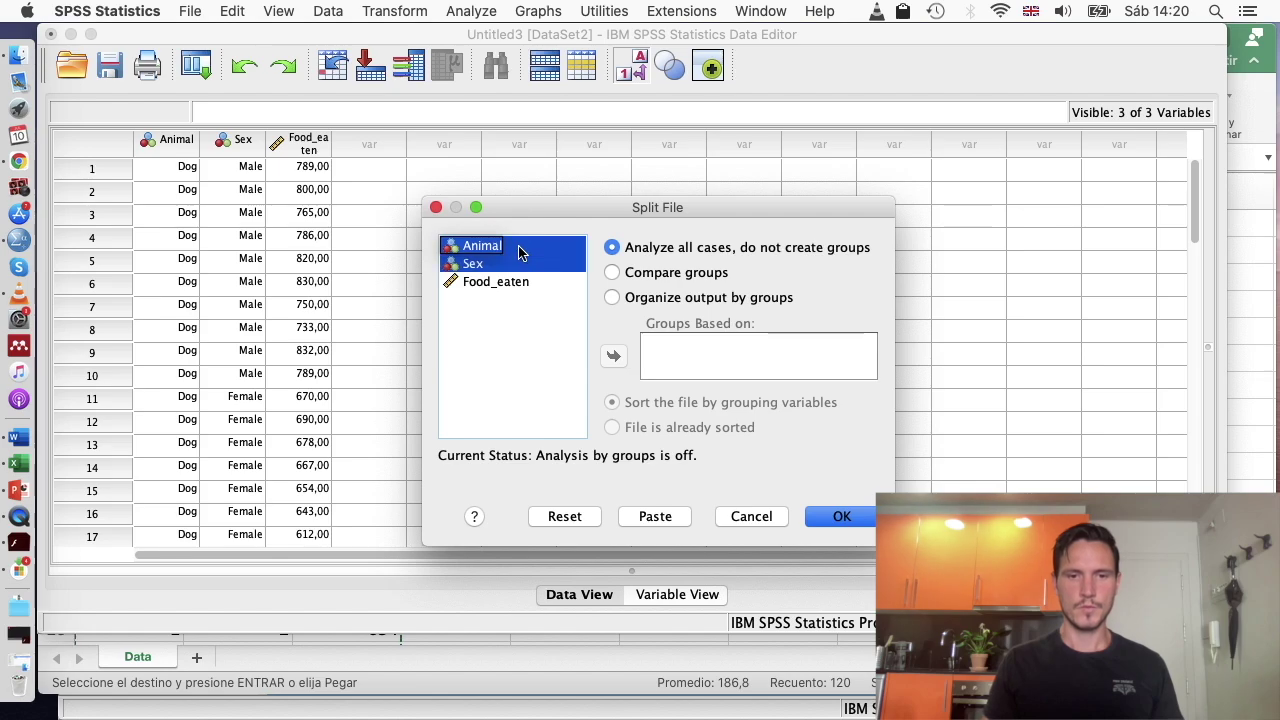
click(611, 297)
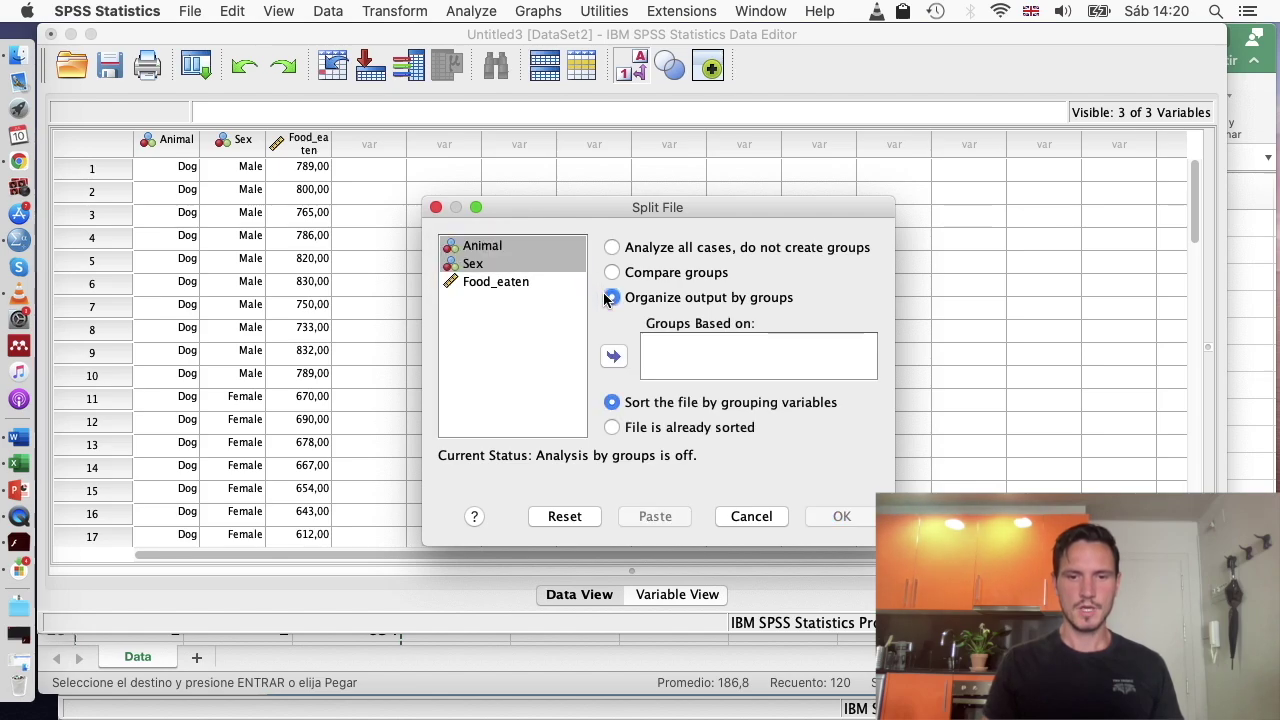
click(613, 357)
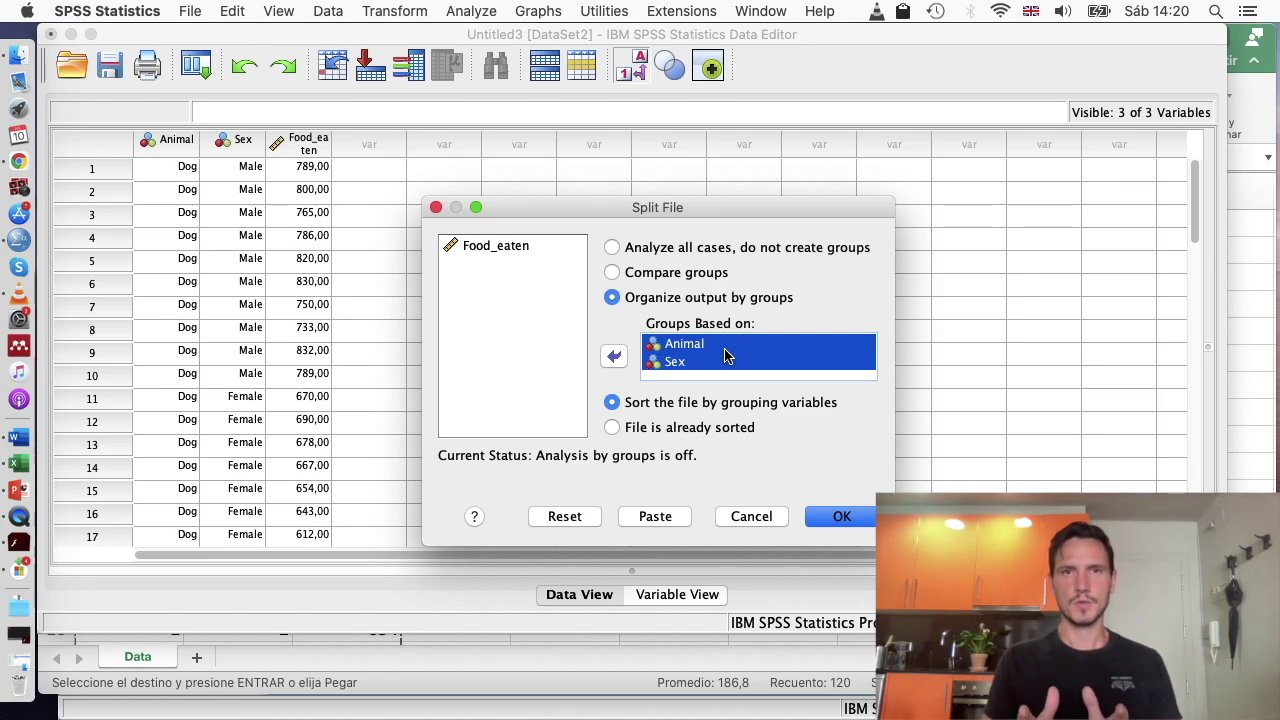
click(843, 518)
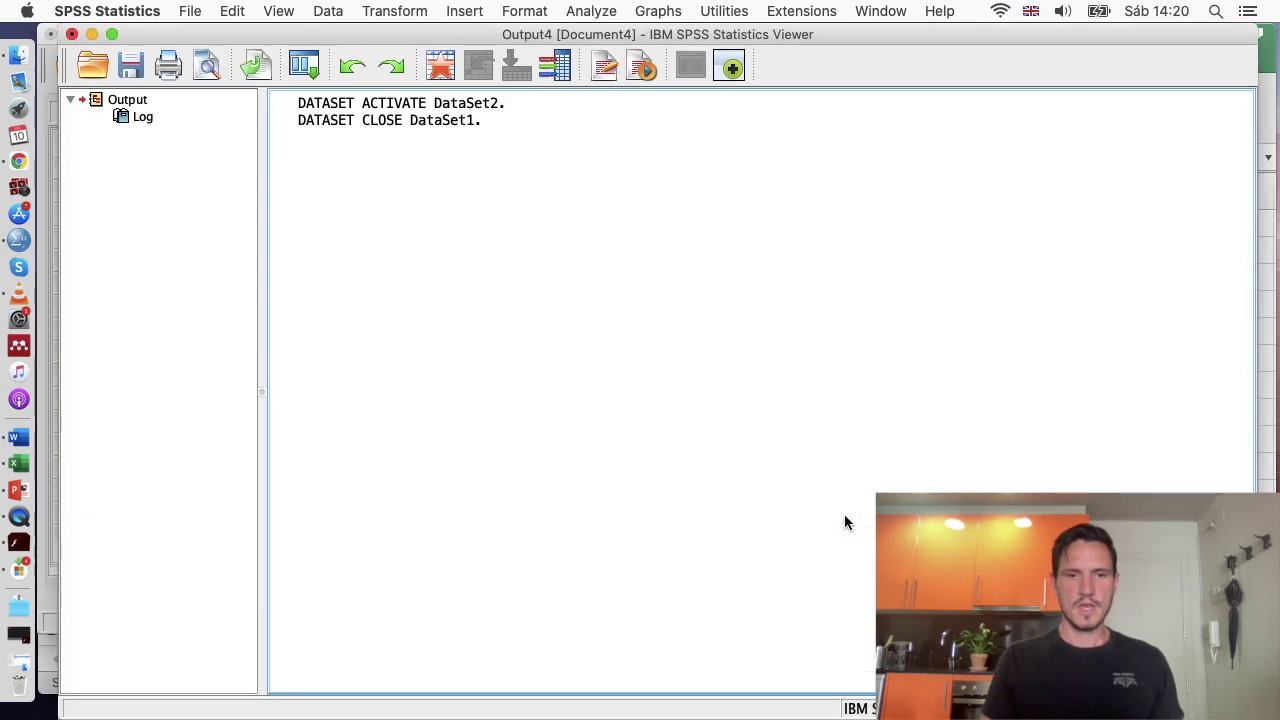
Return to the Data Editor and set up an Explore analysis with Food_eaten as dependent variable and Animal and Sex as factors
key(ctrl+Up)
click(710, 585)
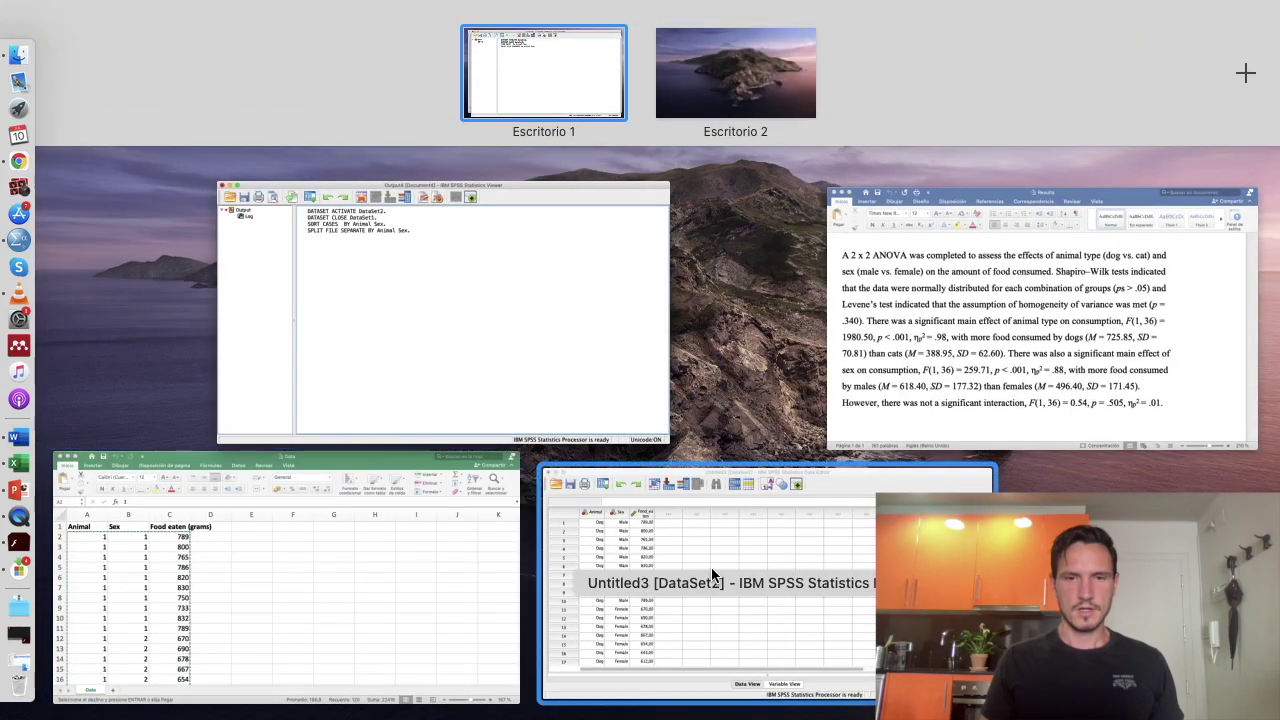
click(471, 10)
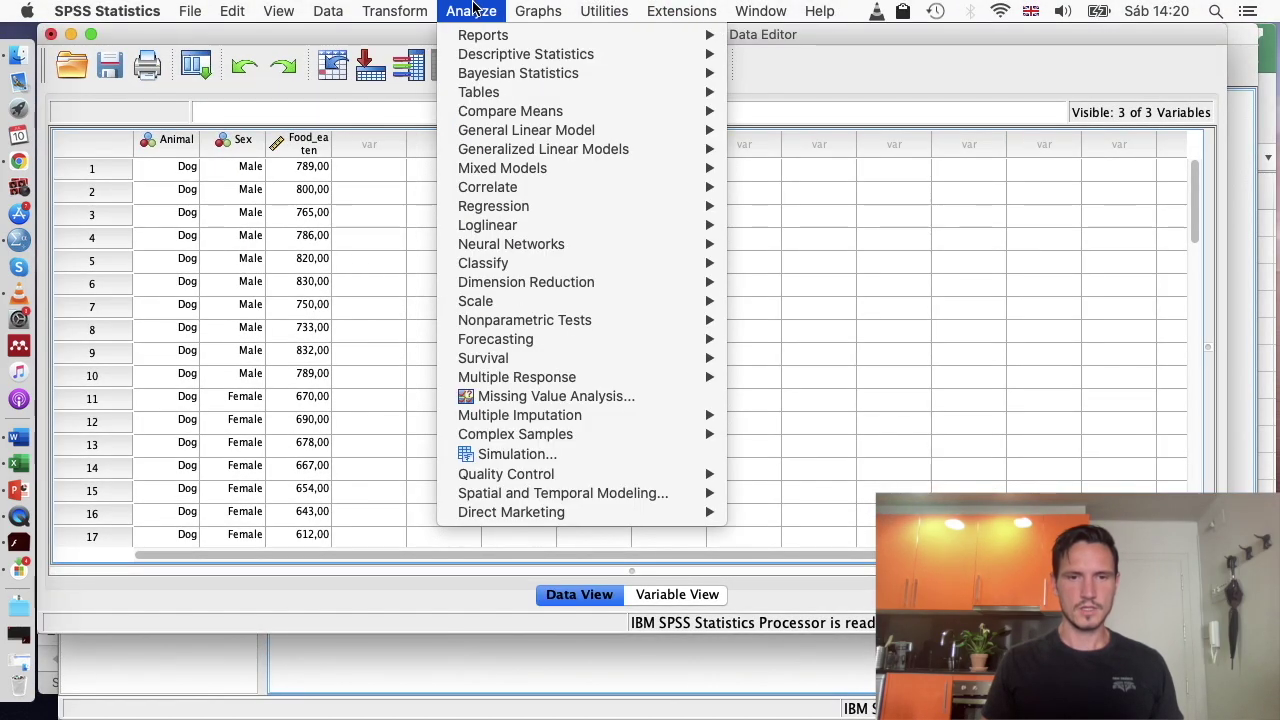
mouse_move(491, 61)
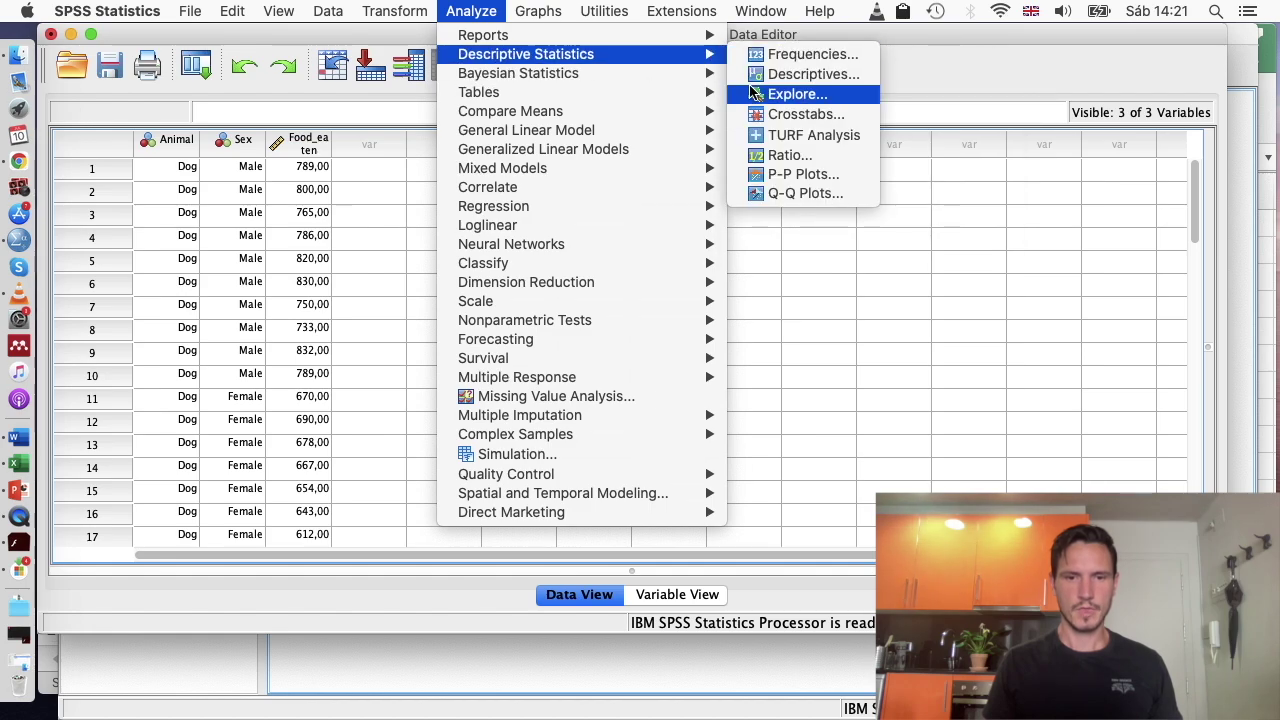
click(795, 94)
click(527, 271)
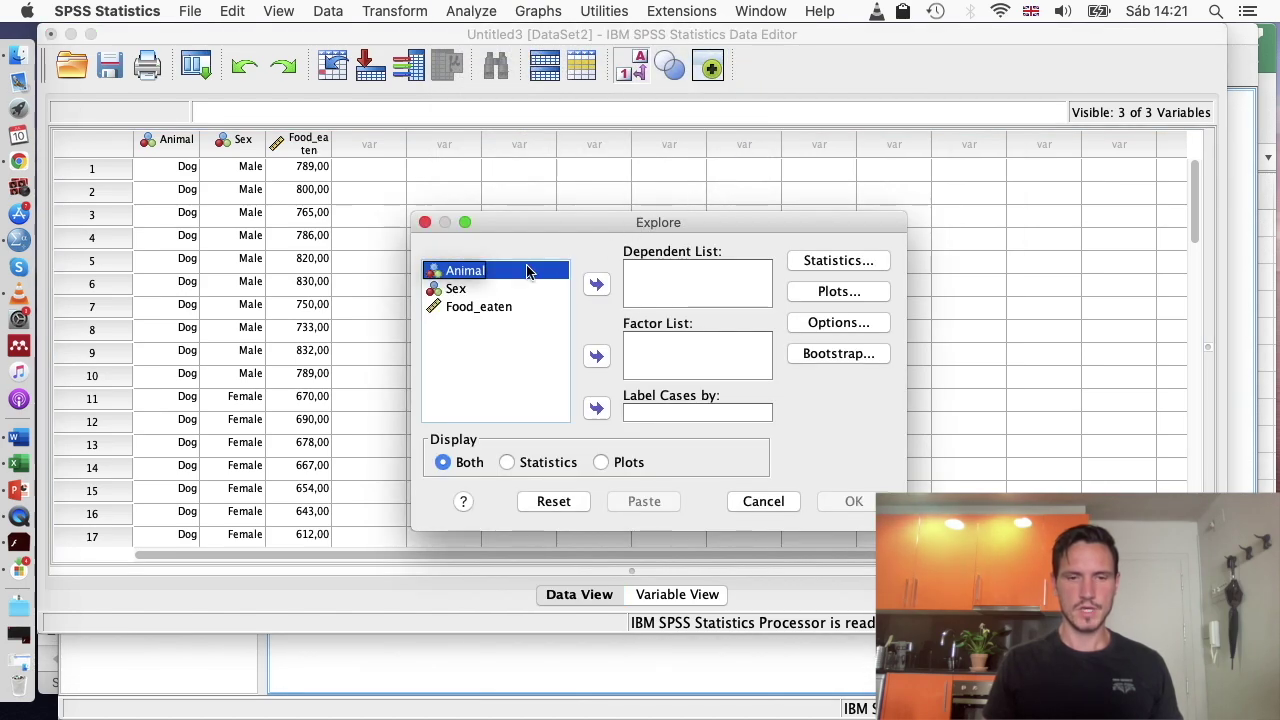
key(shift+Down)
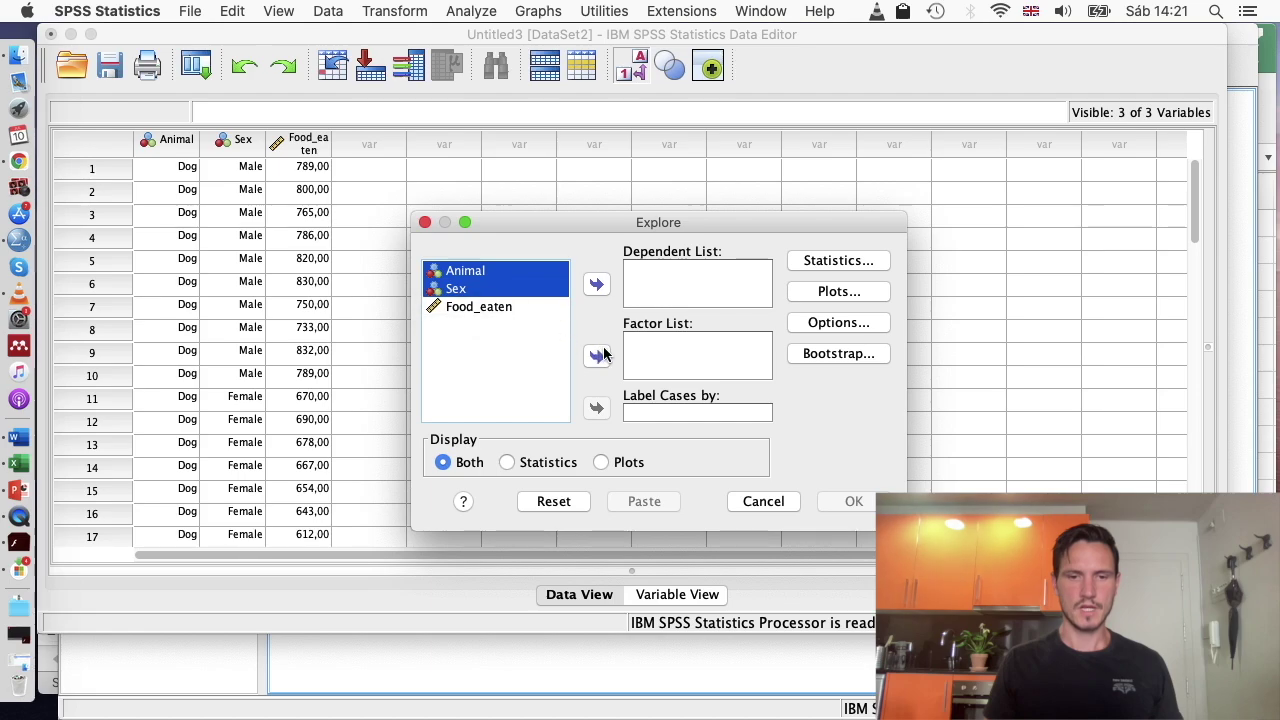
click(596, 355)
click(513, 276)
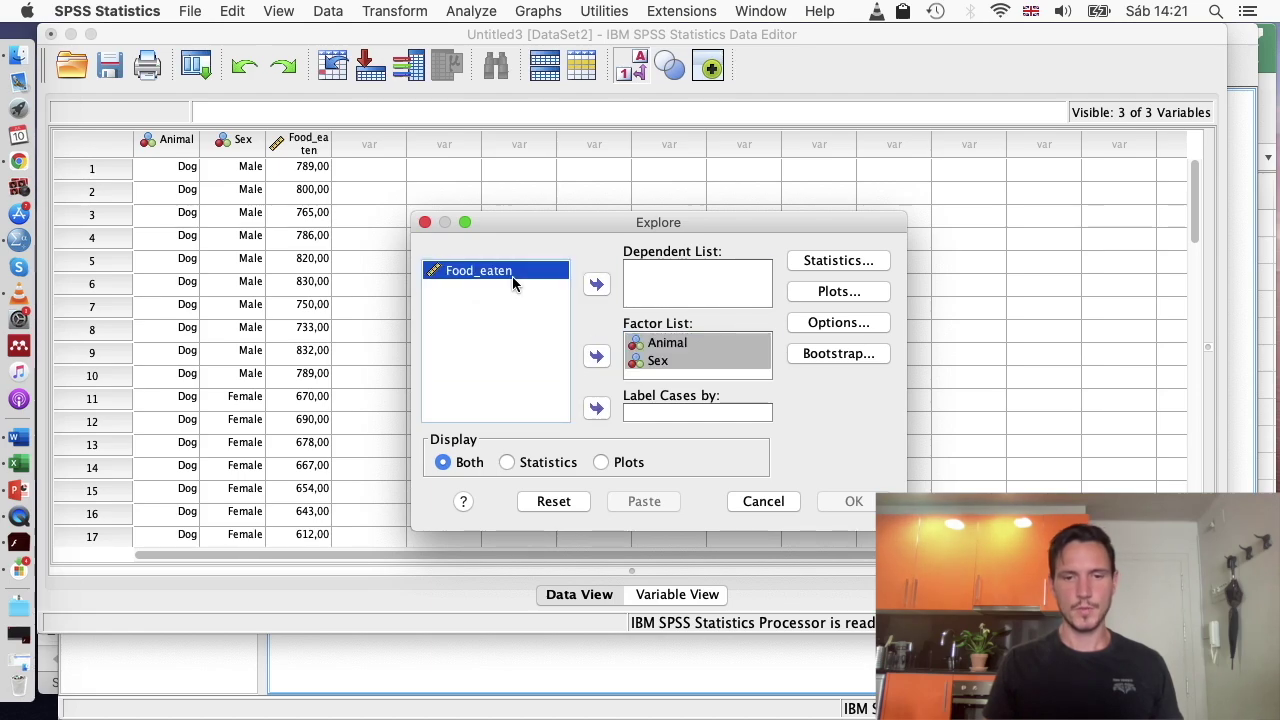
click(592, 286)
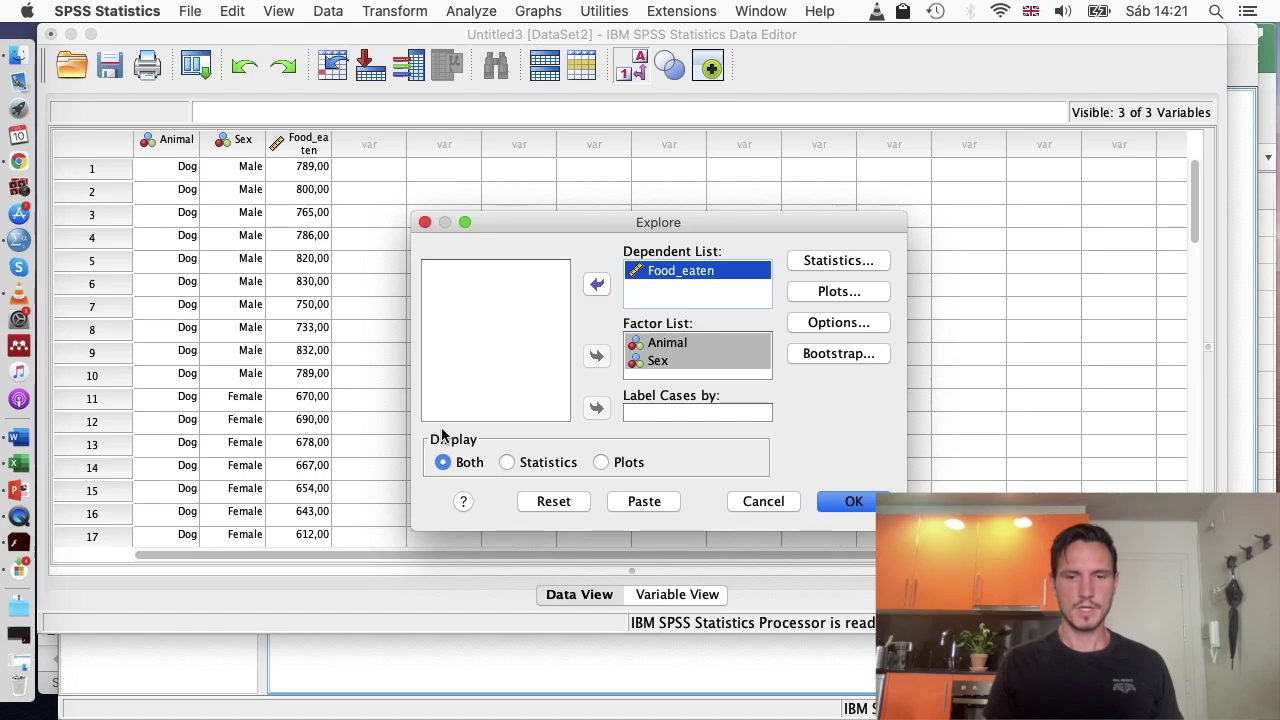
Turn off stem-and-leaf plots, enable normality plots with tests, and run the Explore analysis
click(830, 292)
click(286, 270)
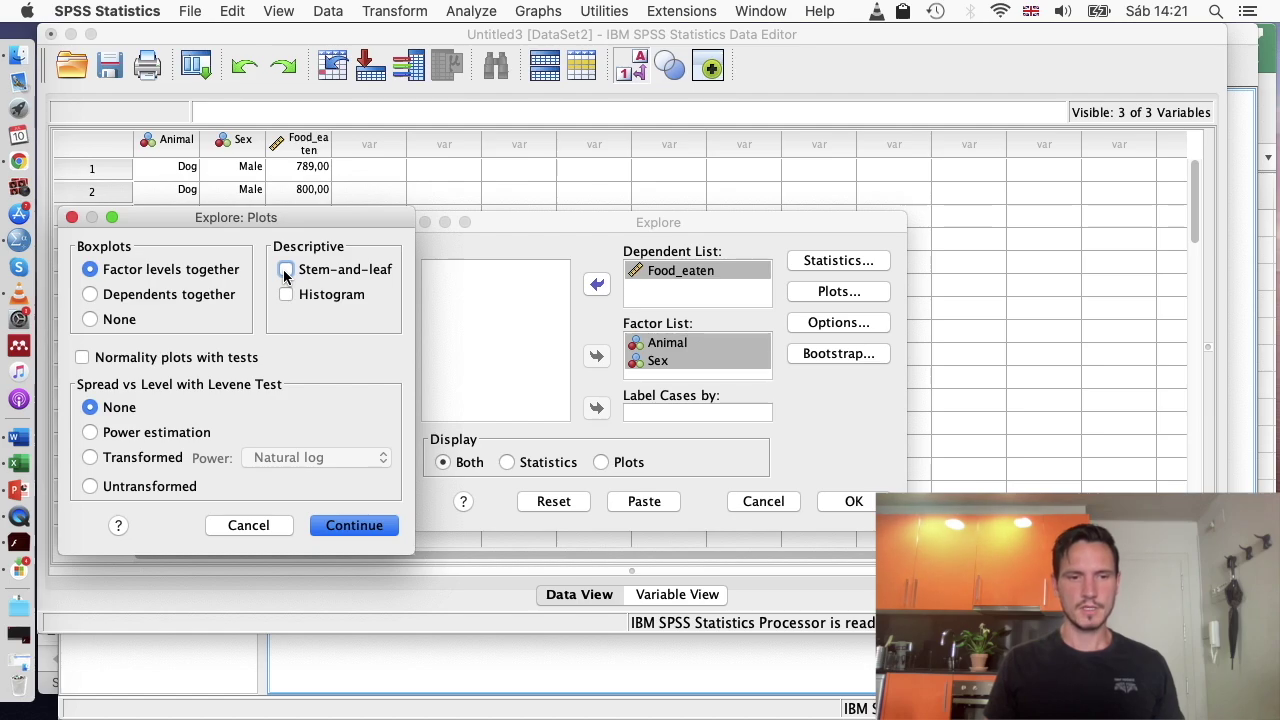
click(83, 360)
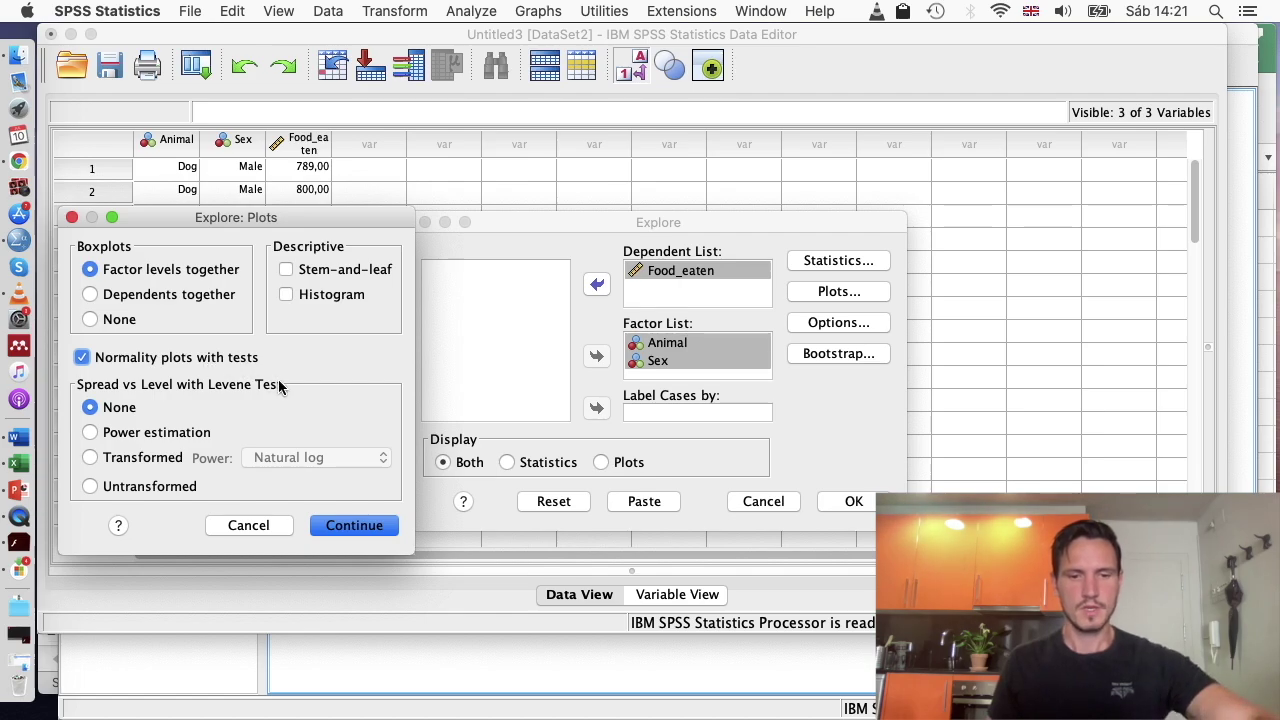
click(349, 528)
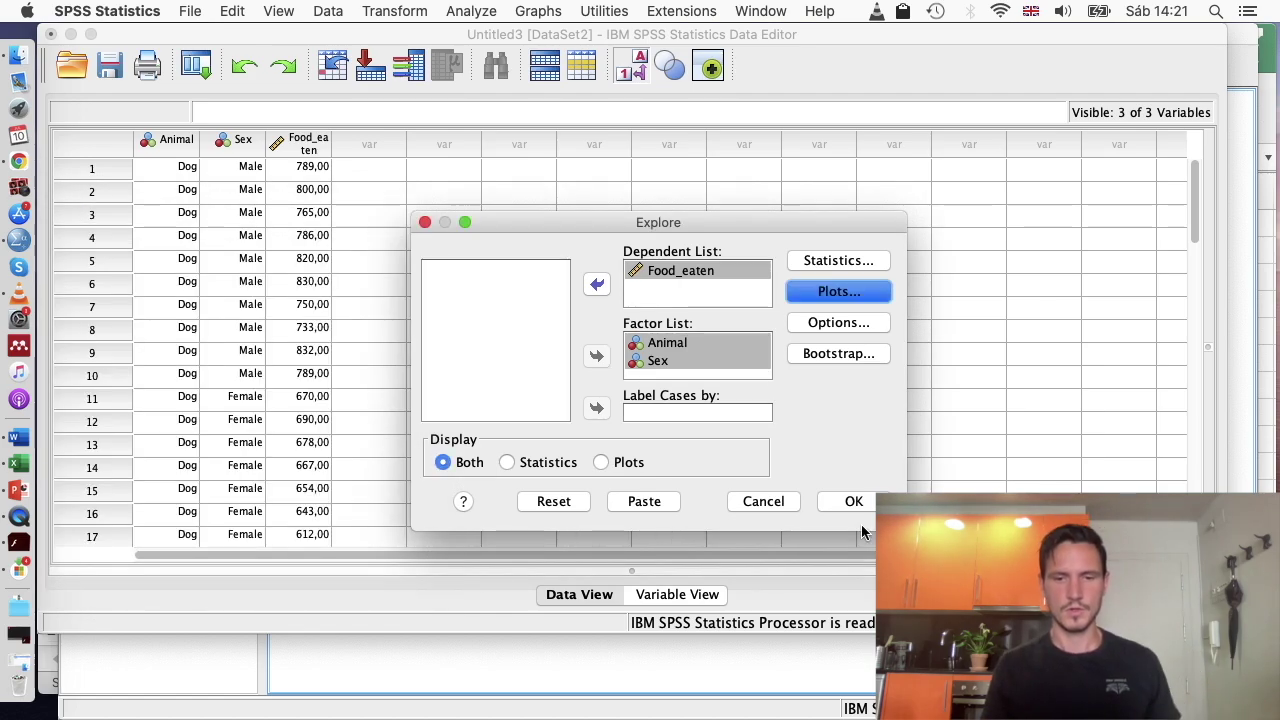
click(854, 508)
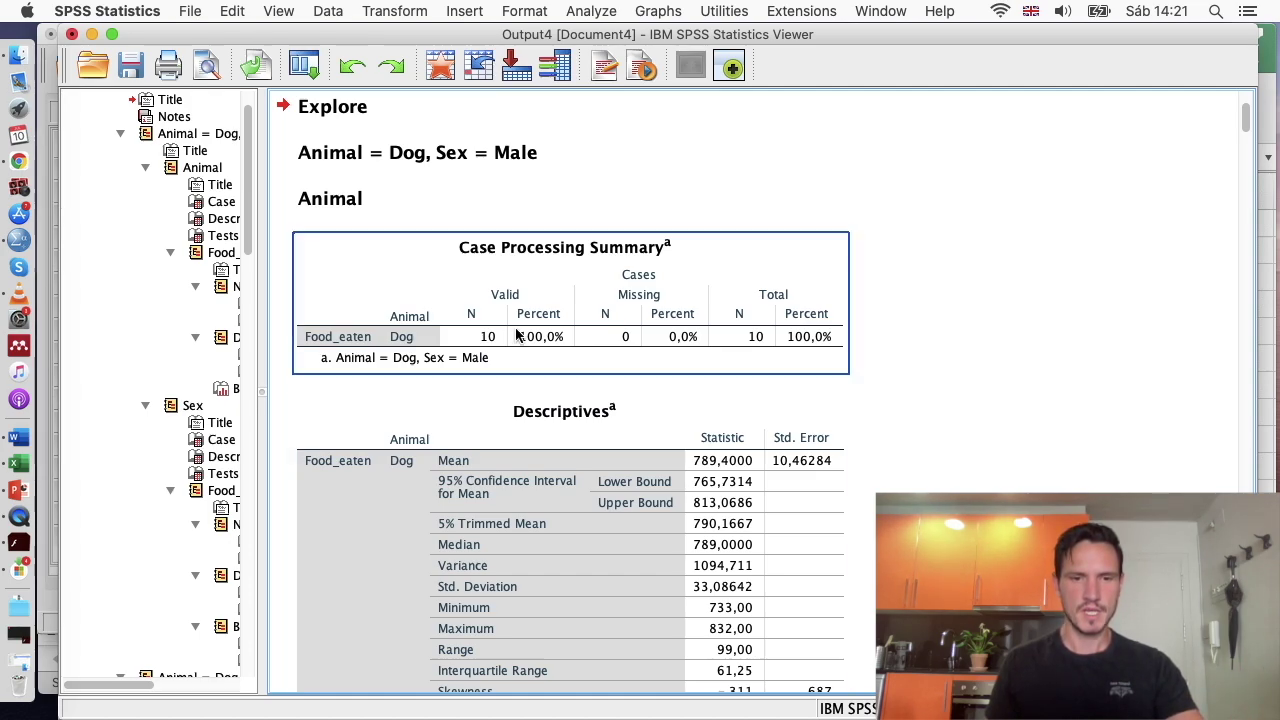
Examine the male dog group's case summary, descriptives and Shapiro-Wilk significance in the Explore output
click(429, 161)
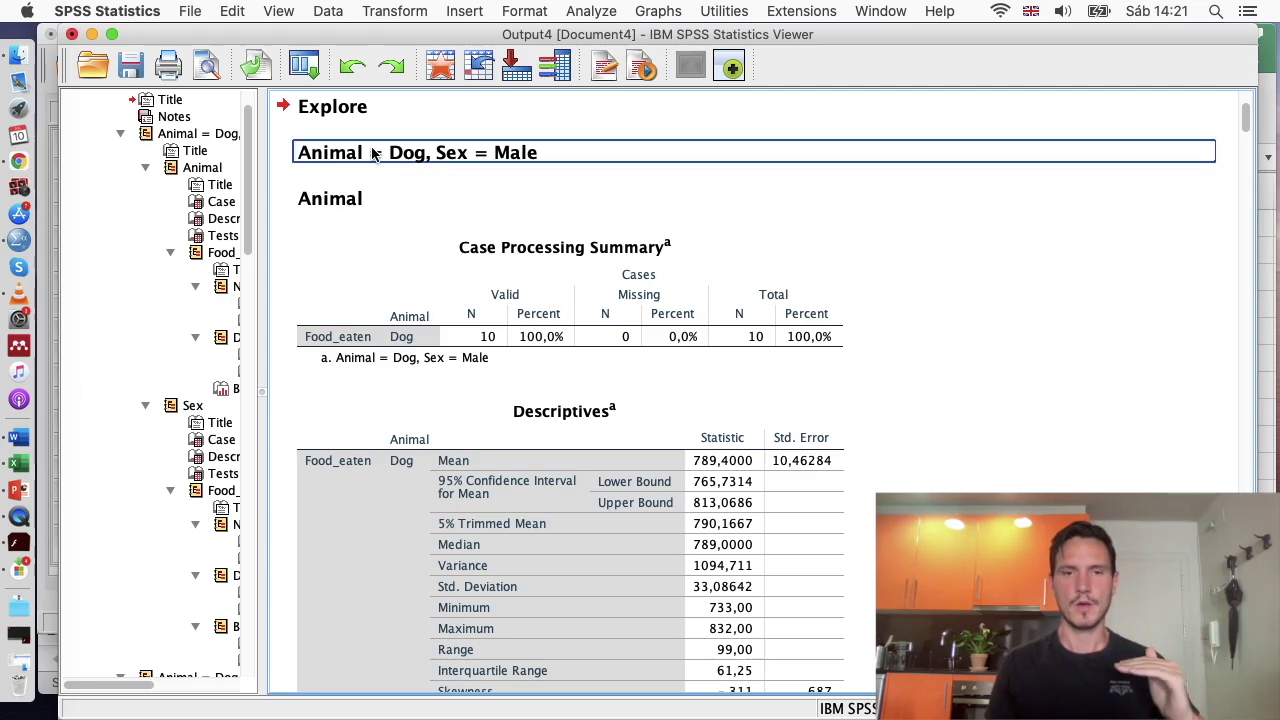
click(394, 170)
click(405, 172)
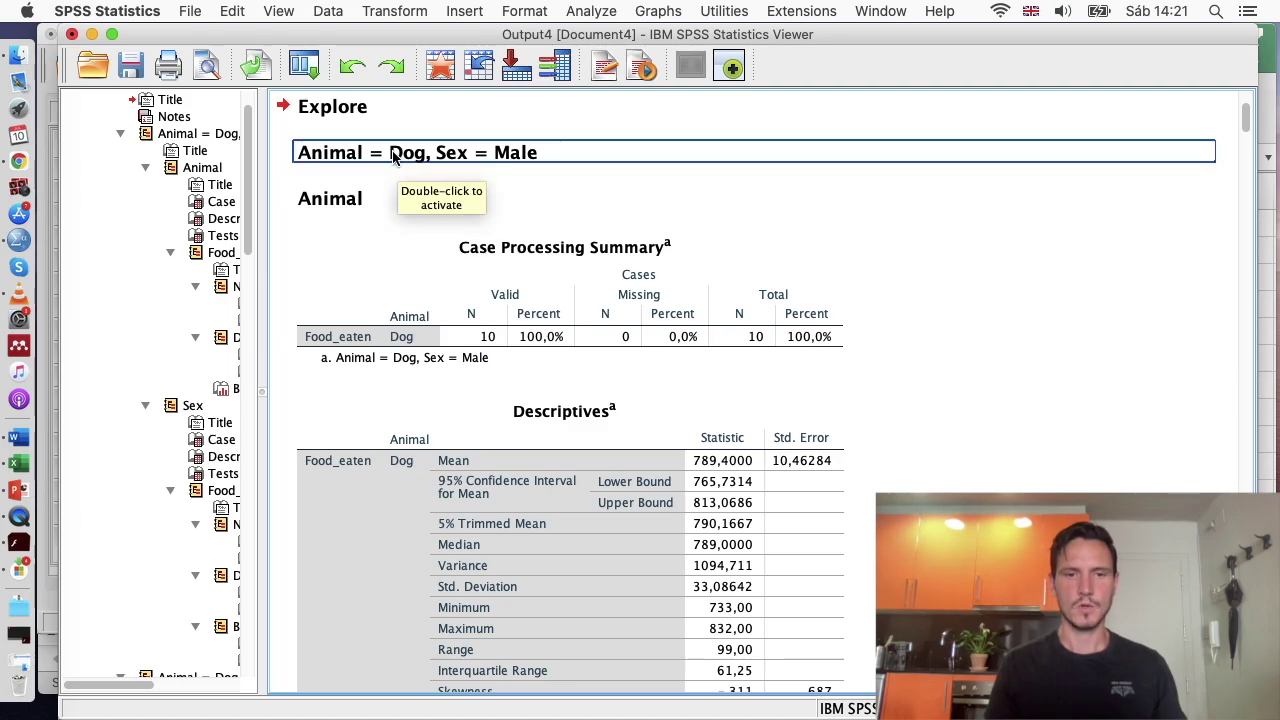
click(490, 157)
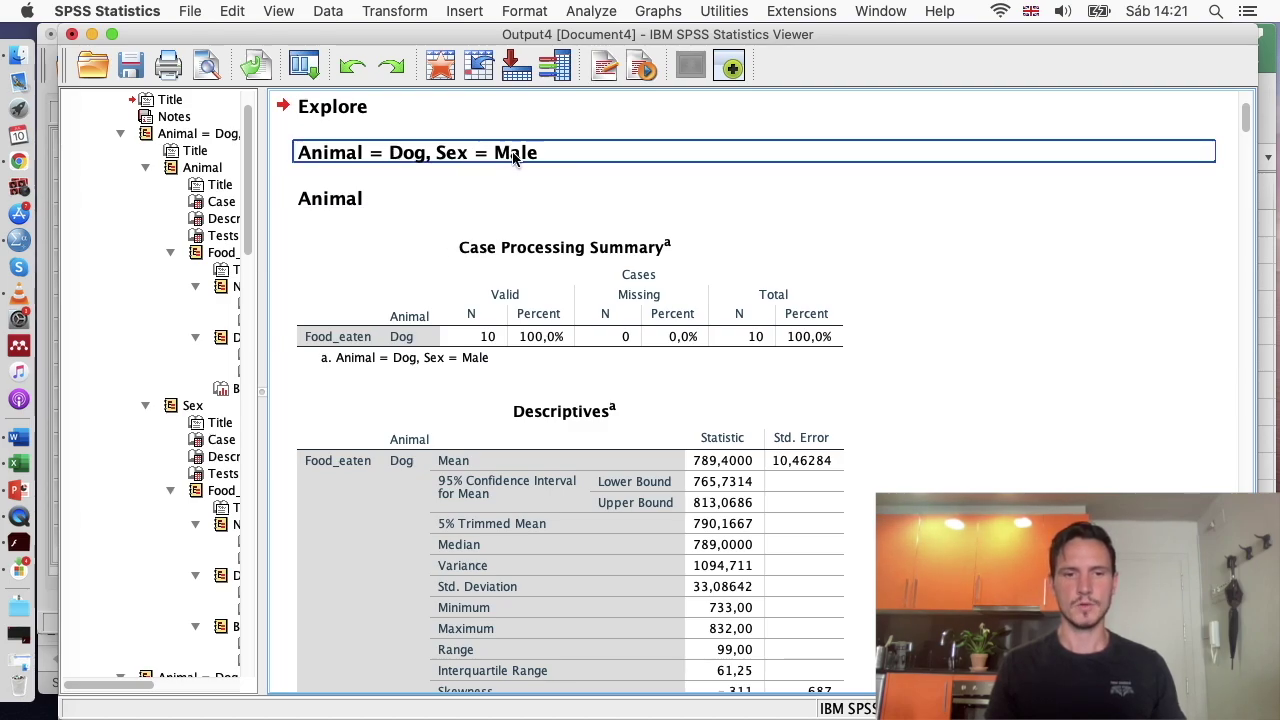
scroll(514, 158, down, 3)
click(516, 160)
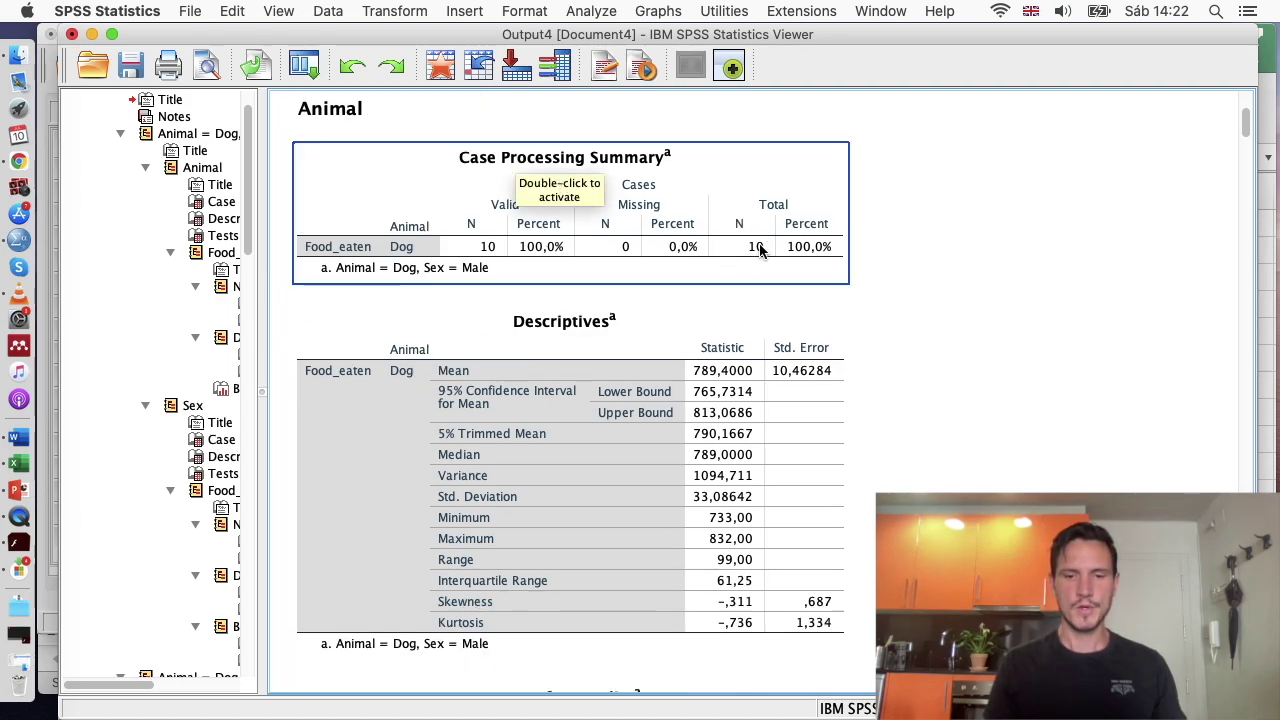
click(885, 288)
scroll(885, 288, down, 7)
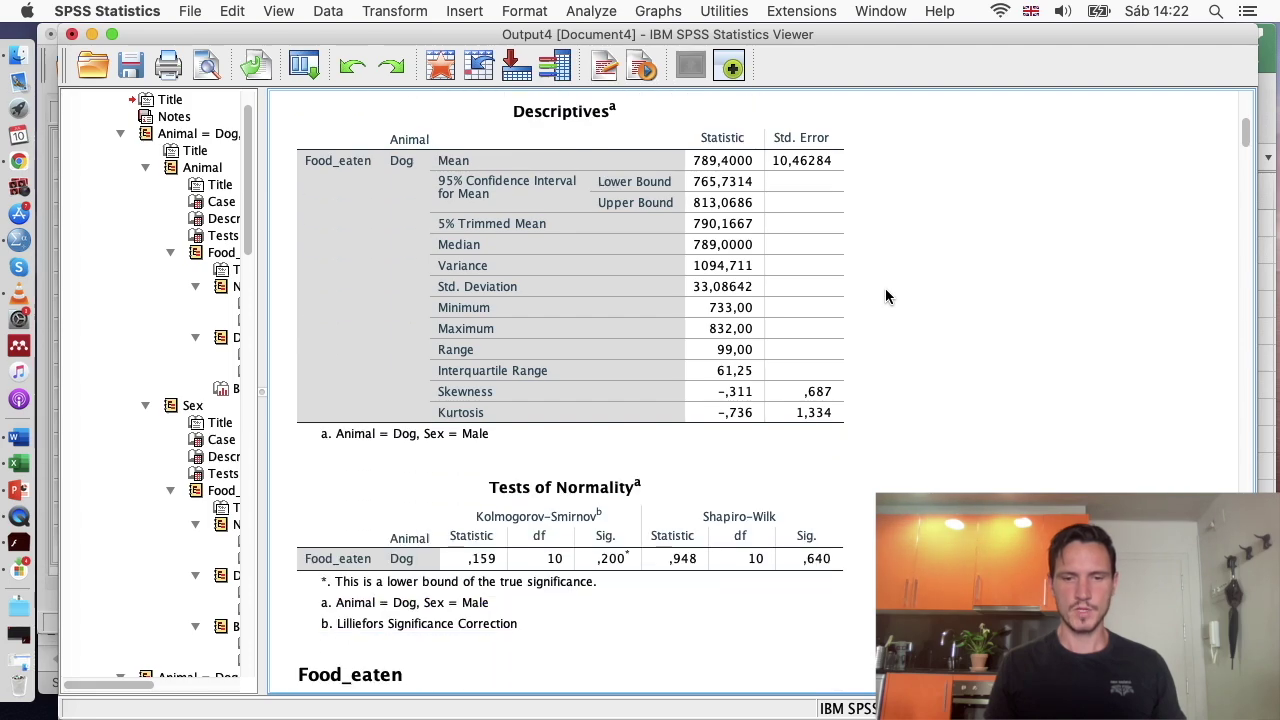
scroll(885, 296, down, 3)
click(828, 470)
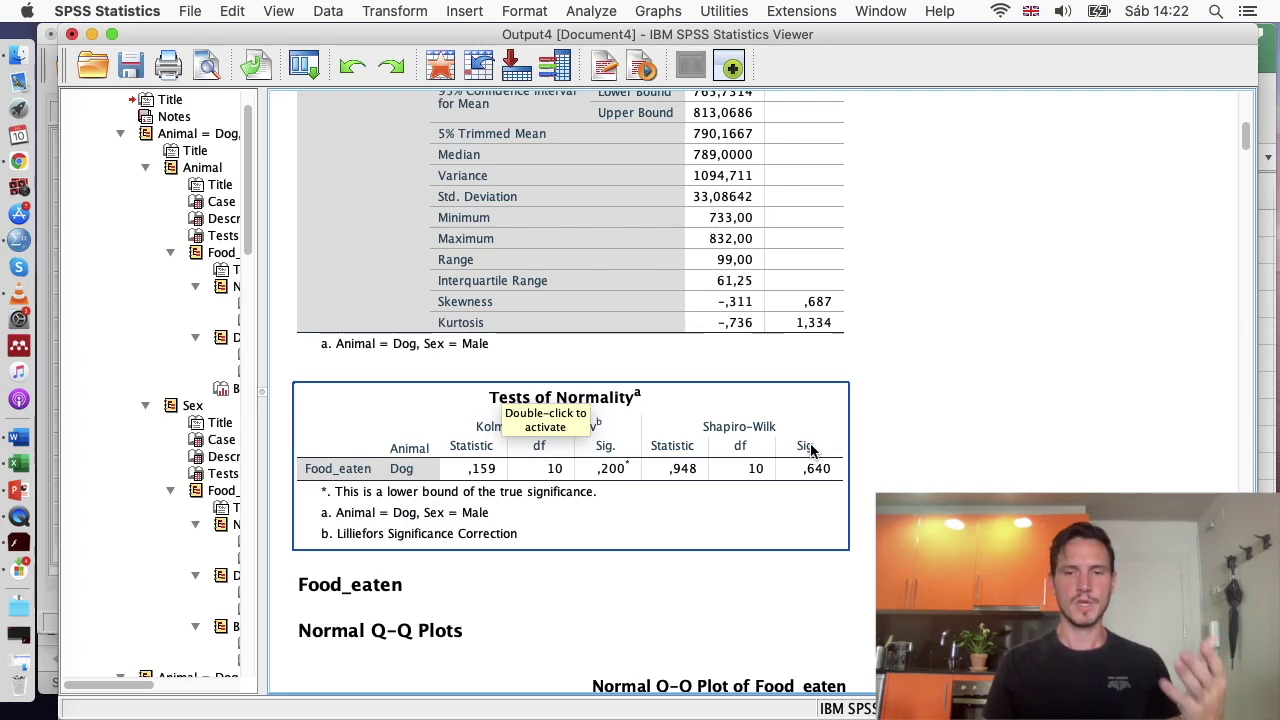
click(880, 478)
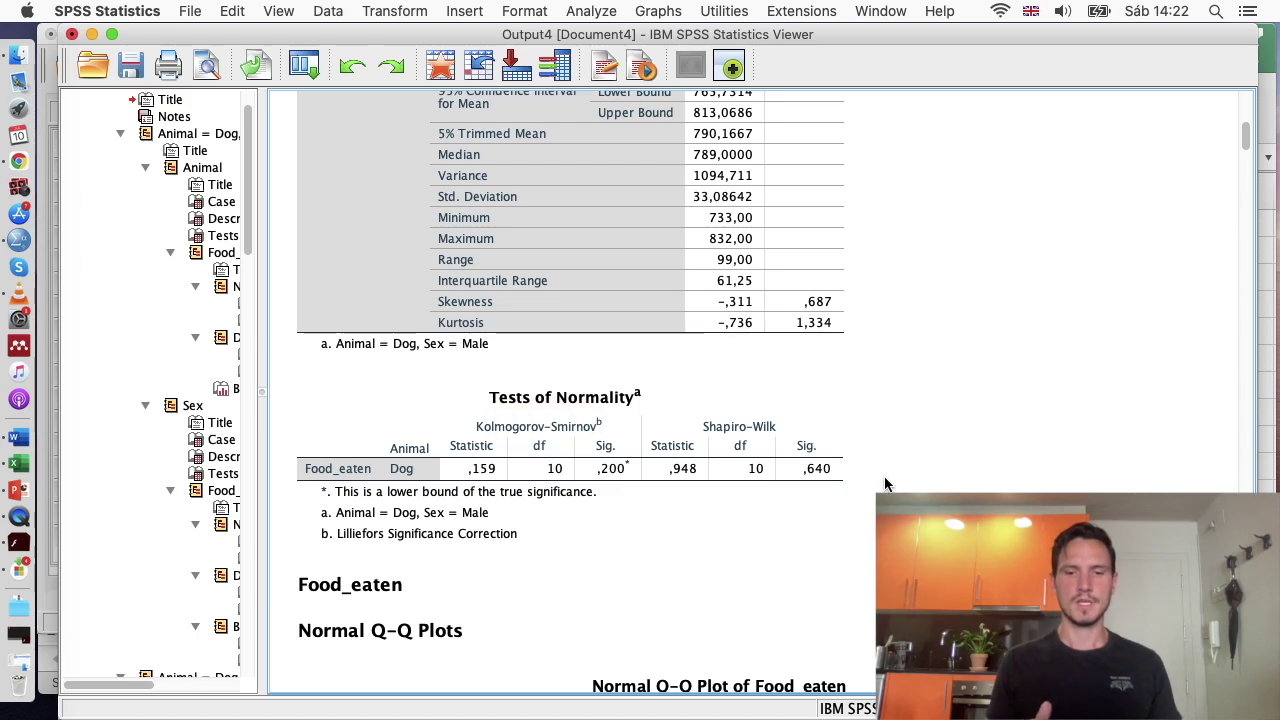
click(807, 476)
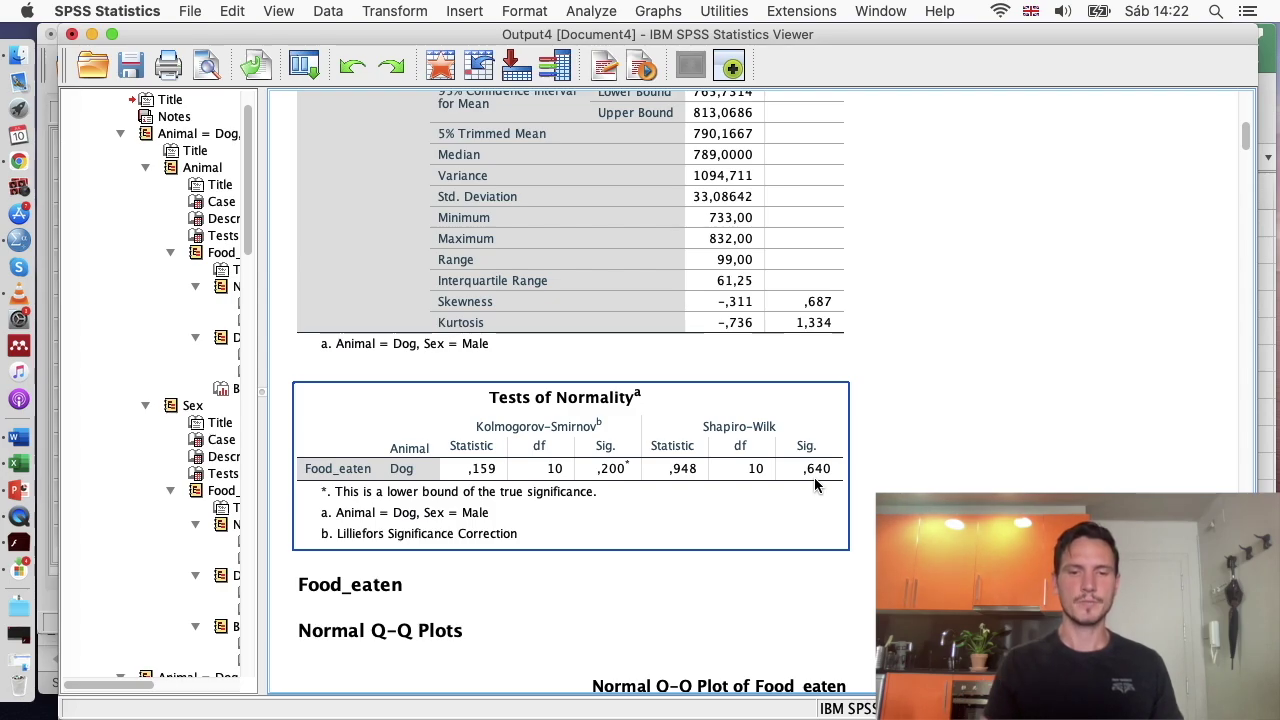
Review the male dog output from its heading through the Q-Q plots to the boxplot, checking for outliers
scroll(959, 473, up, 10)
scroll(959, 480, up, 2)
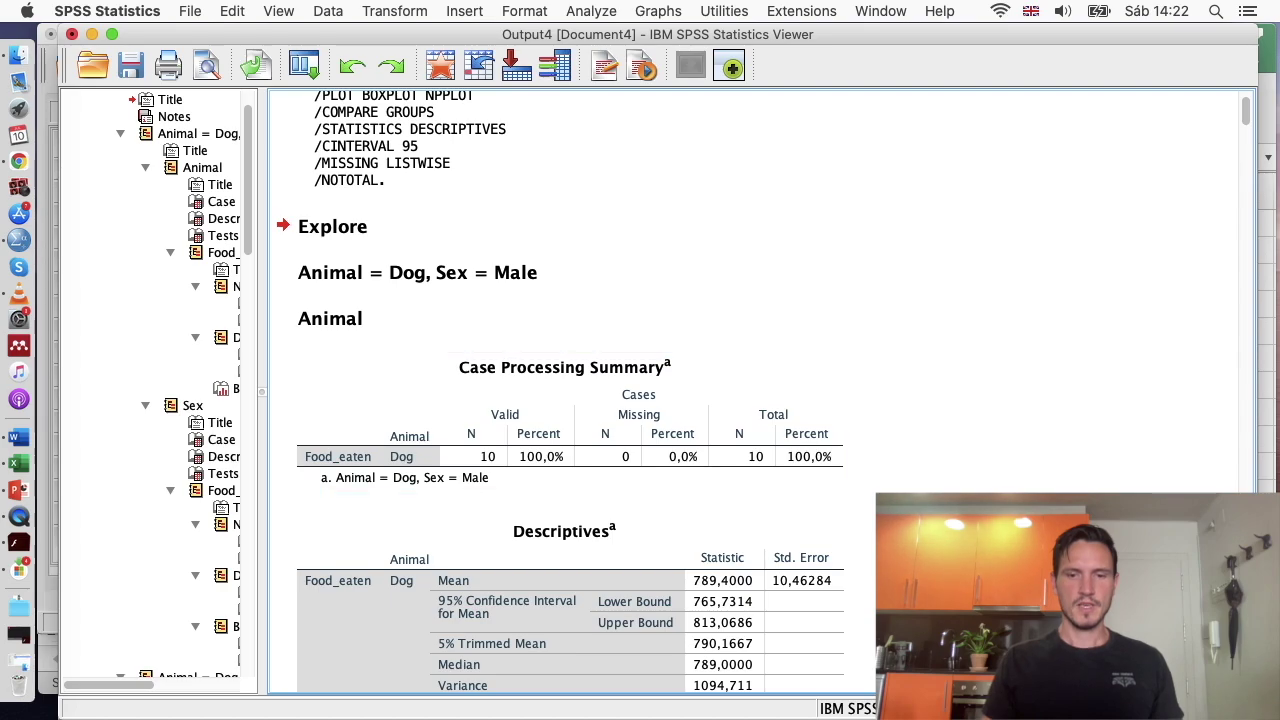
scroll(816, 357, down, 7)
scroll(646, 393, down, 3)
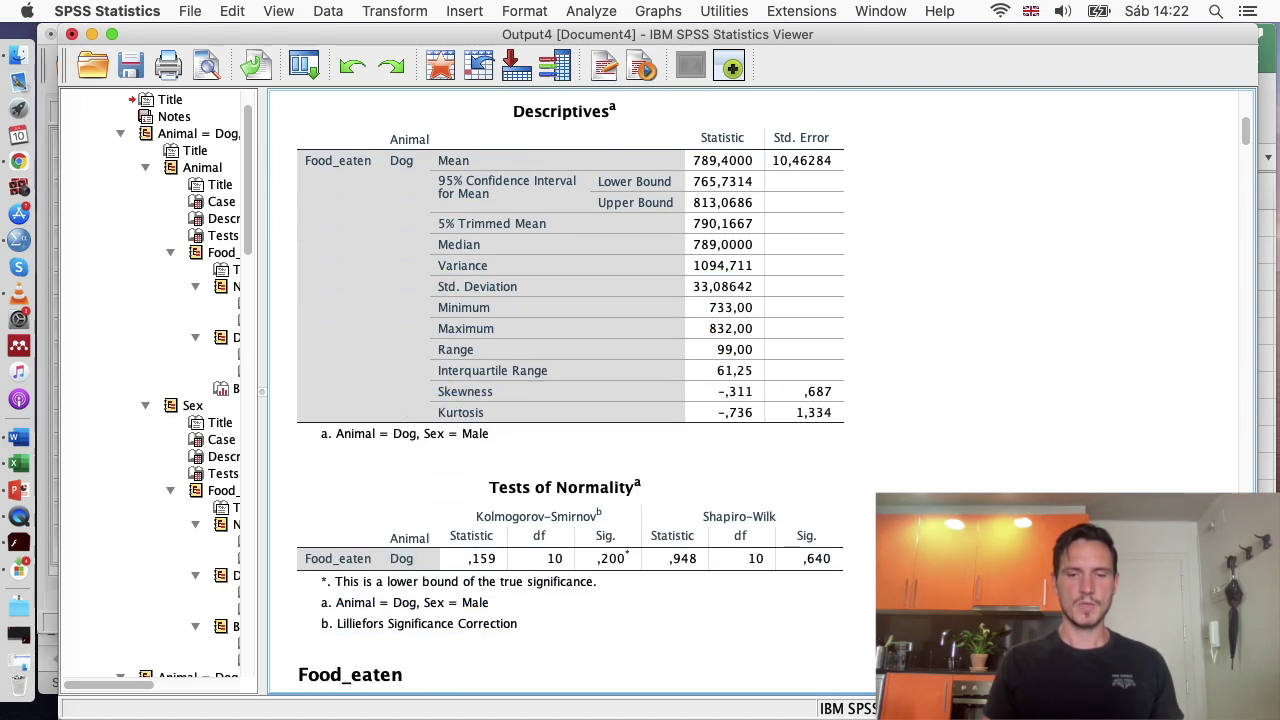
scroll(578, 391, down, 3)
scroll(570, 390, down, 8)
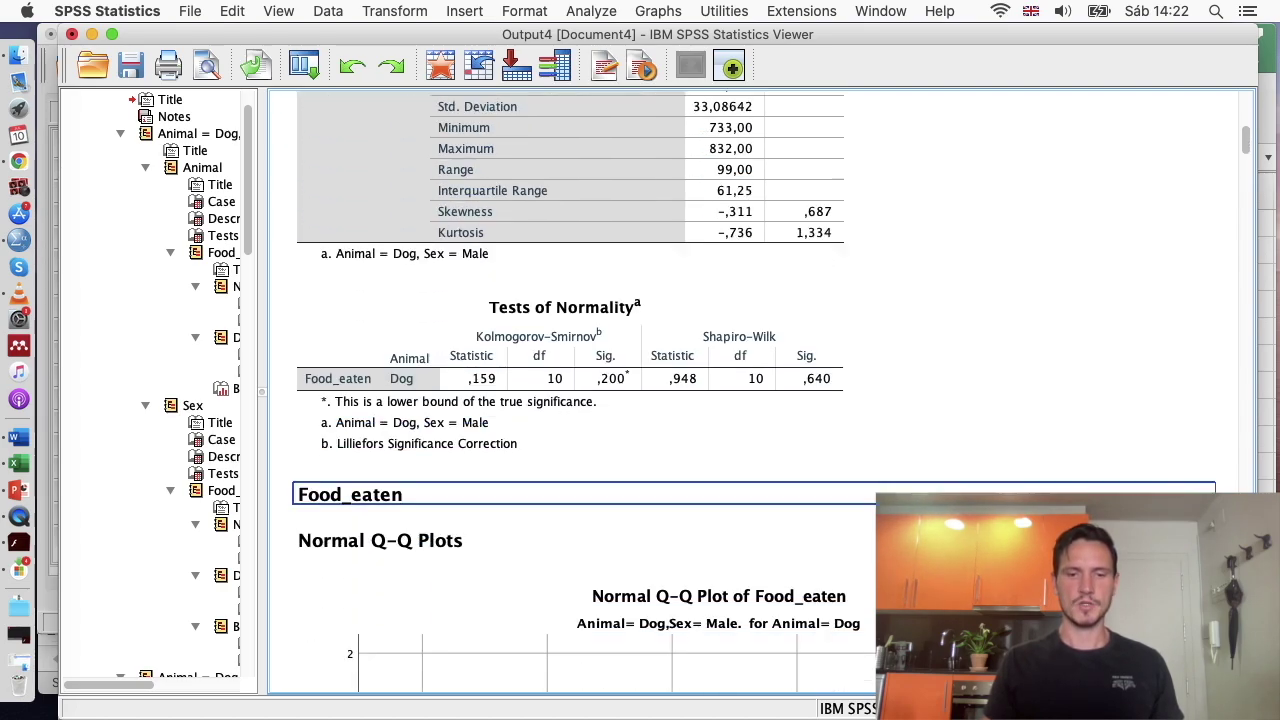
scroll(719, 391, down, 20)
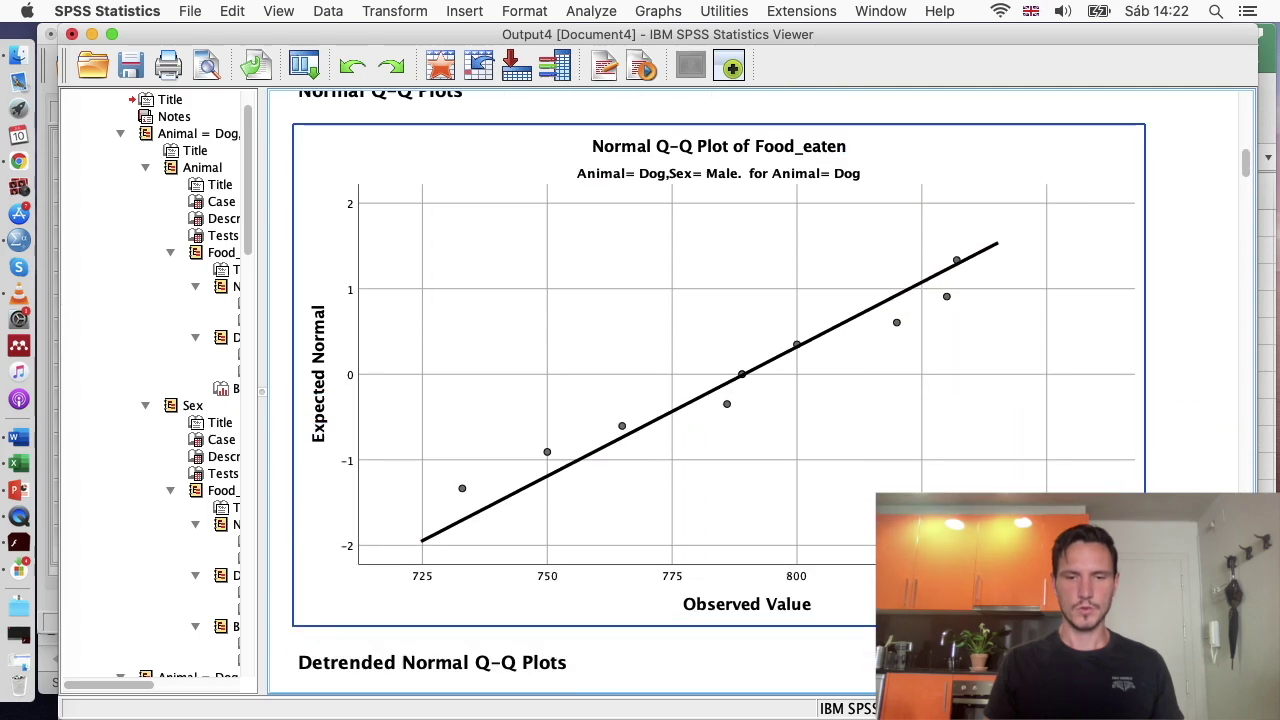
scroll(719, 391, down, 8)
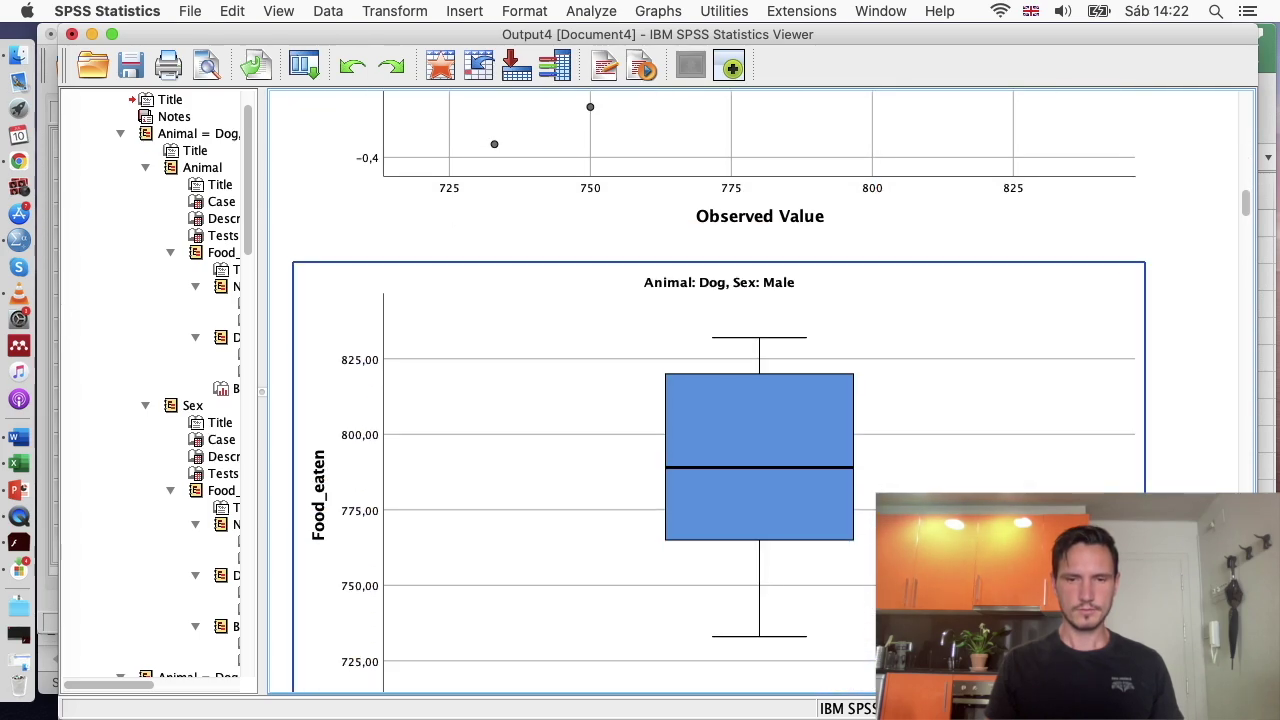
scroll(719, 391, down, 3)
click(790, 232)
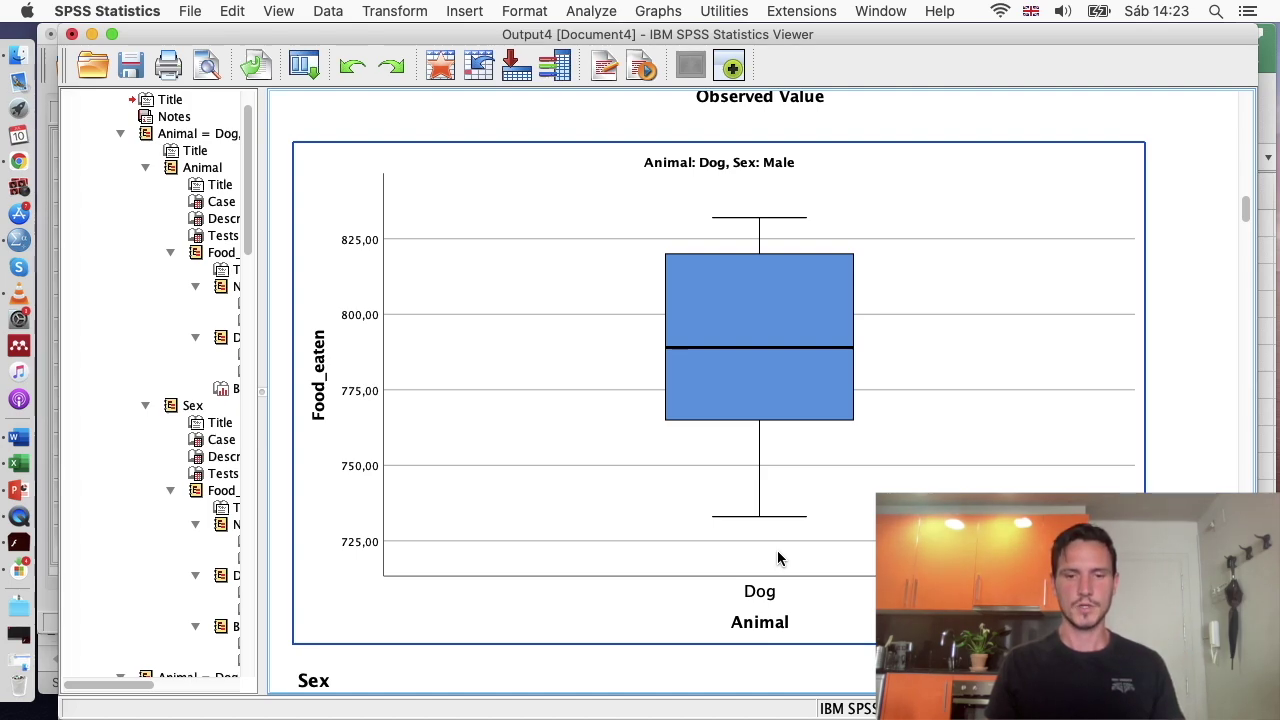
Compare the male dog results in the Sex section with the normality tests, plots and boxplot in the Animal section
scroll(780, 558, down, 2)
scroll(780, 558, down, 5)
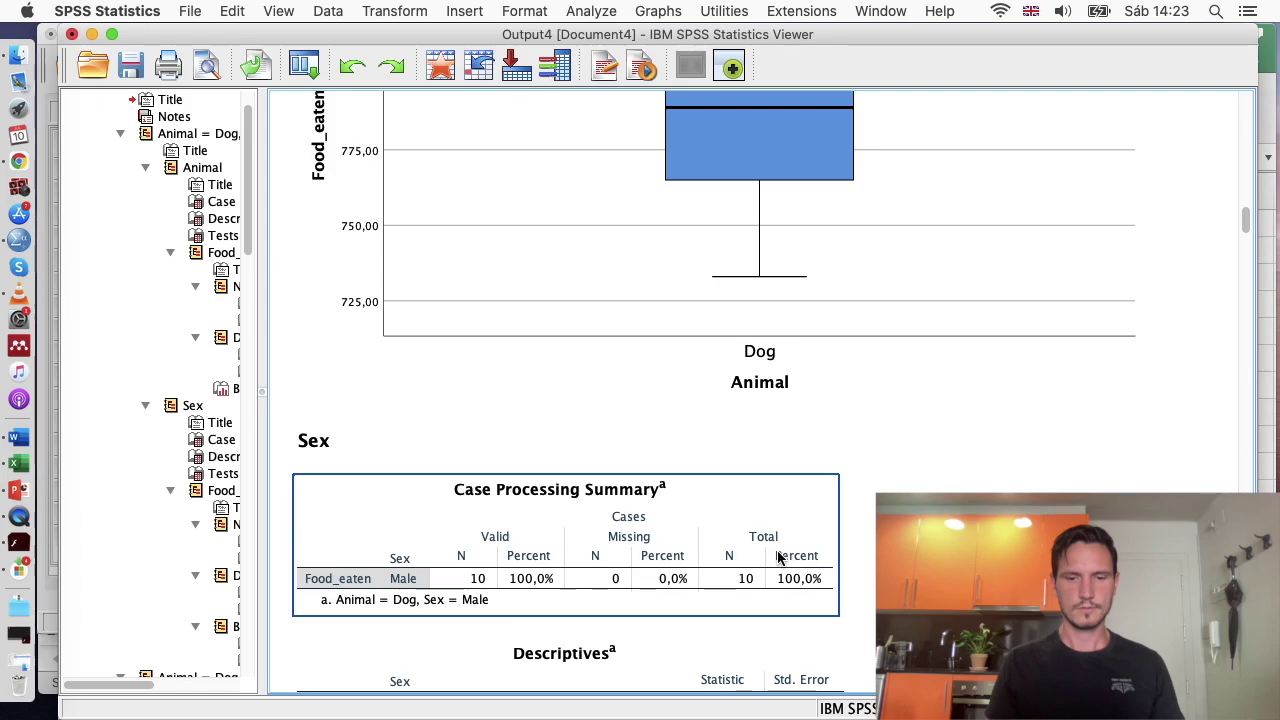
scroll(780, 558, down, 10)
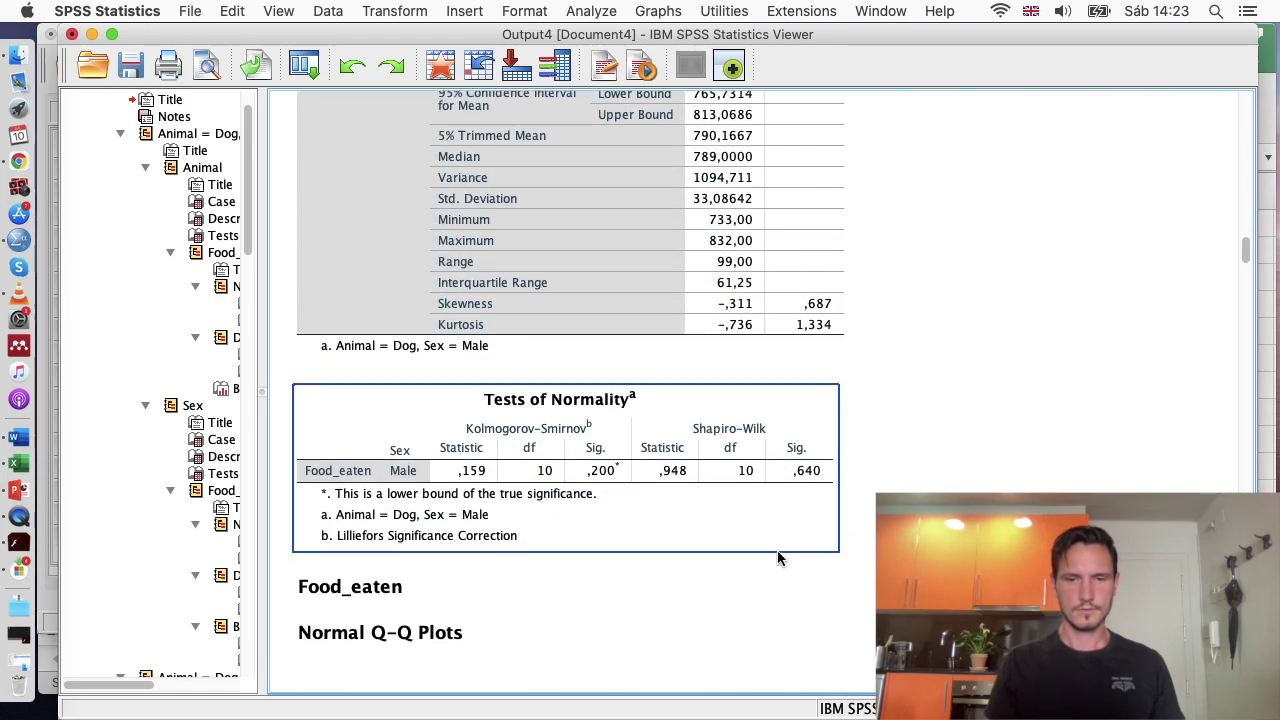
scroll(780, 558, down, 20)
scroll(780, 558, up, 20)
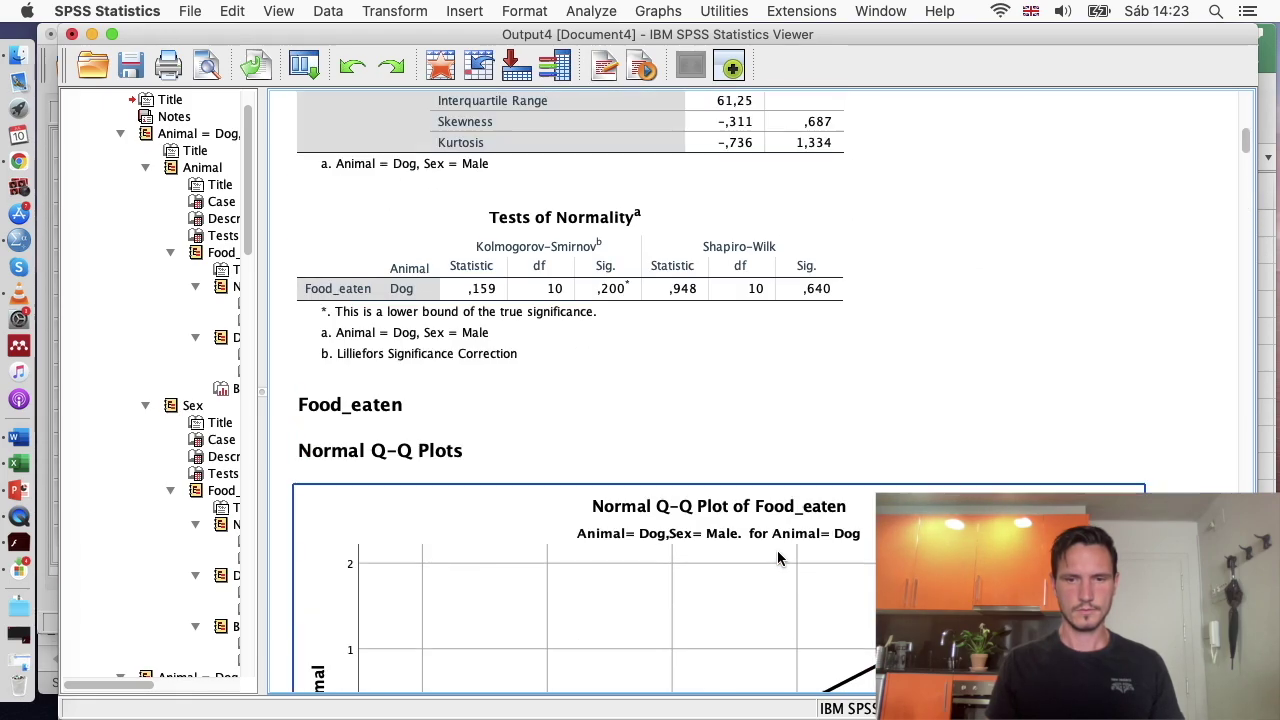
scroll(780, 558, down, 11)
scroll(780, 558, down, 14)
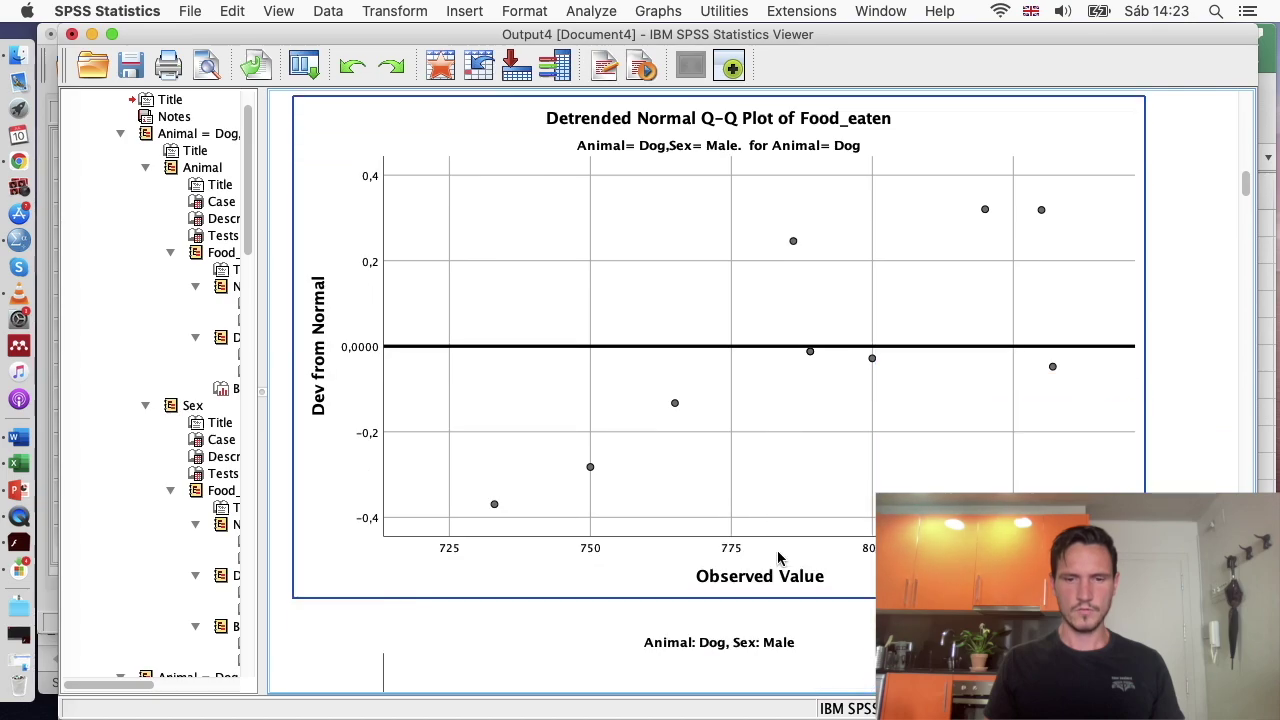
scroll(780, 558, down, 14)
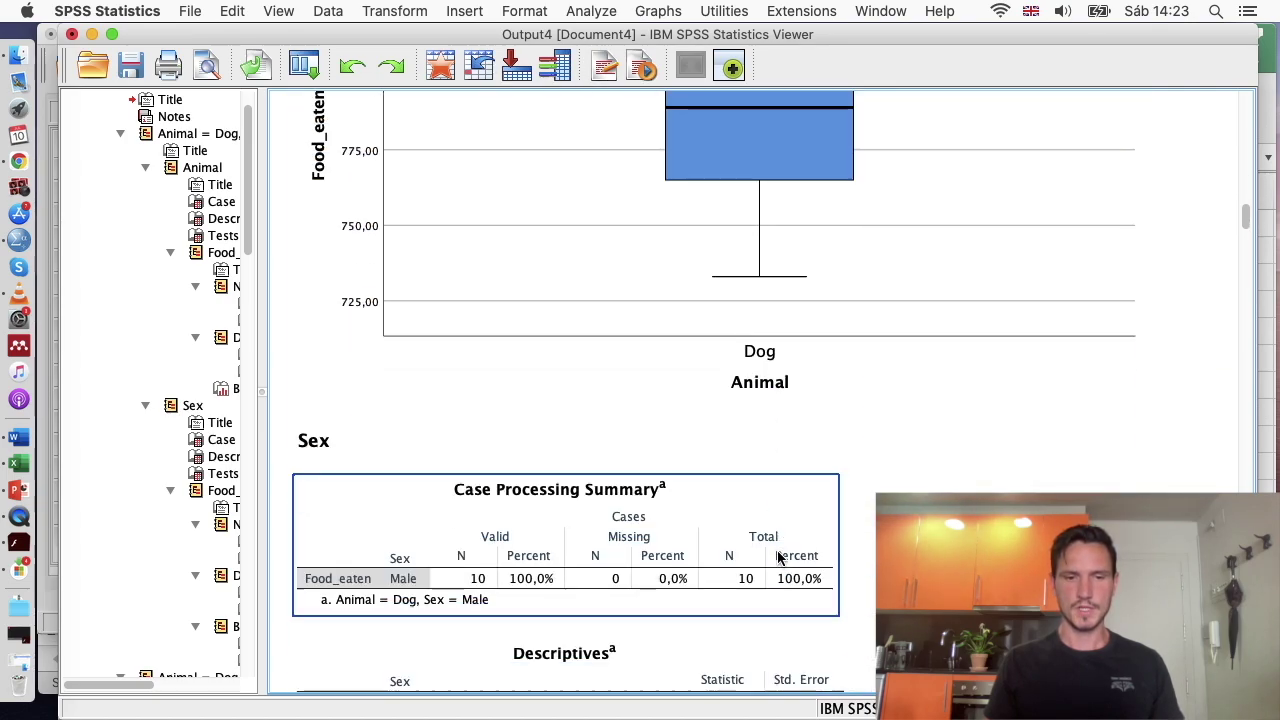
Check the male dog descriptives and Tests of Normality in the Sex section against the same tables in the Animal section
scroll(780, 558, down, 3)
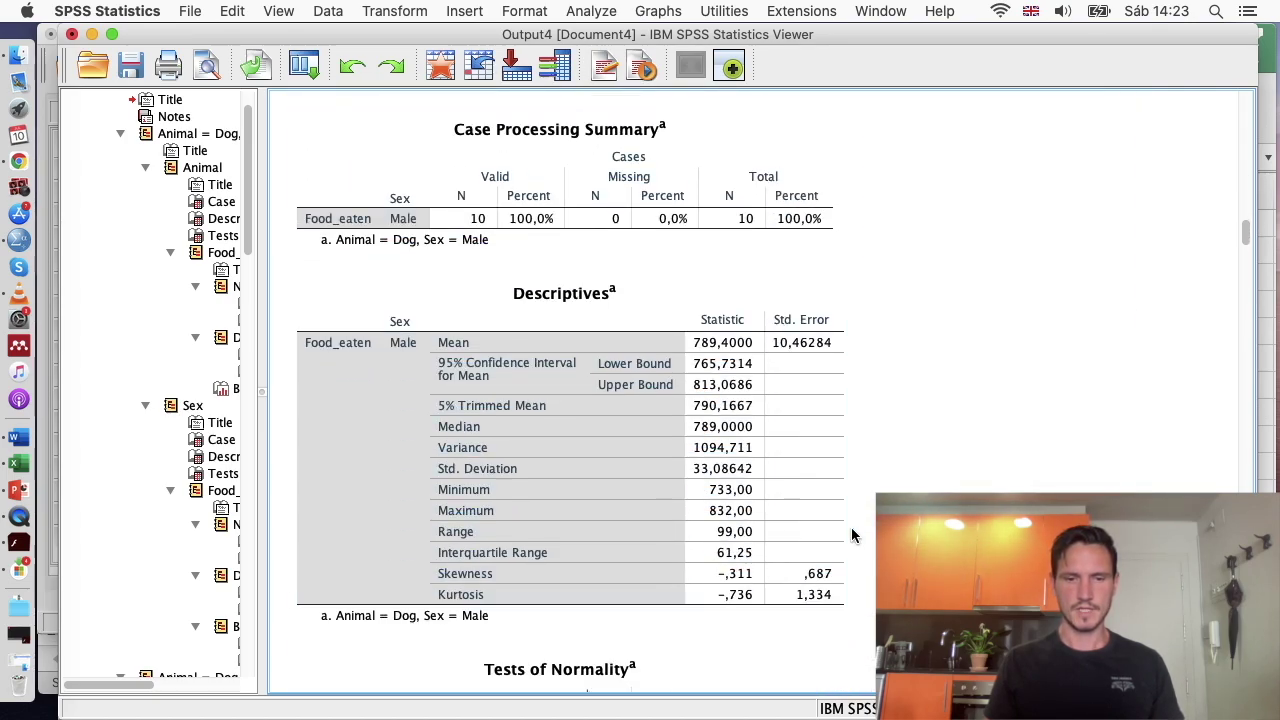
scroll(851, 530, down, 4)
scroll(851, 527, down, 3)
click(820, 500)
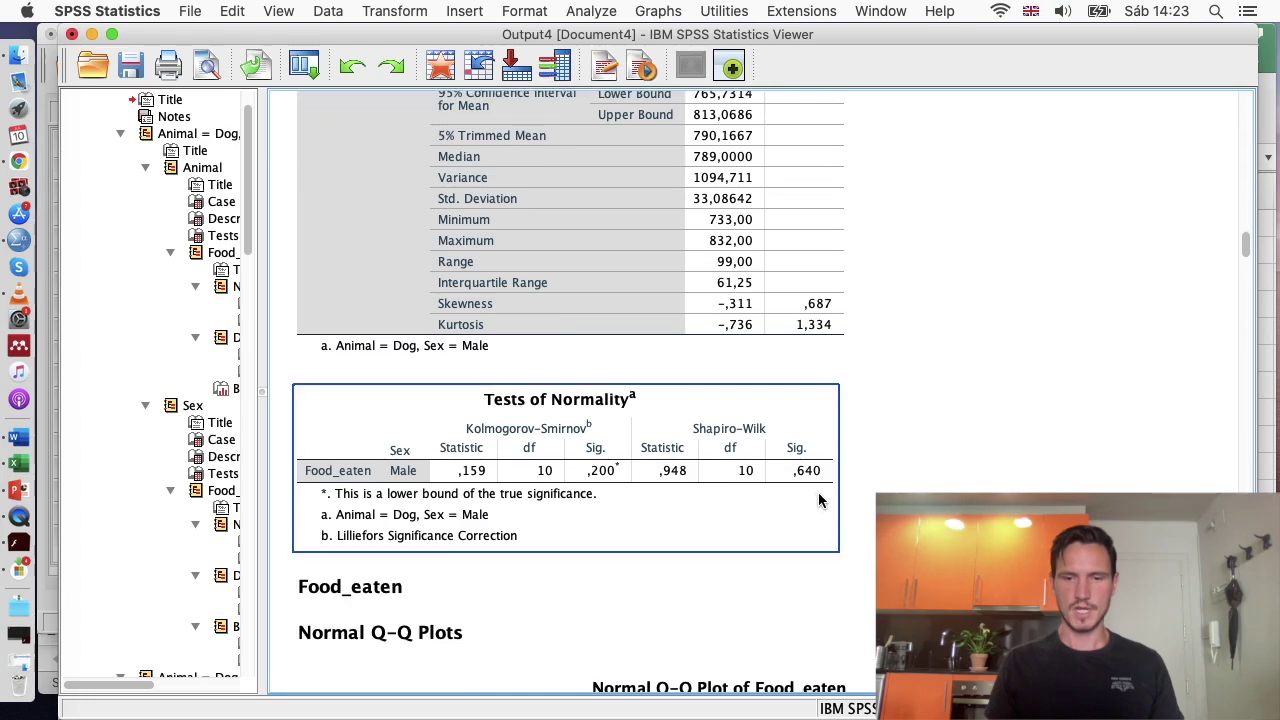
click(842, 490)
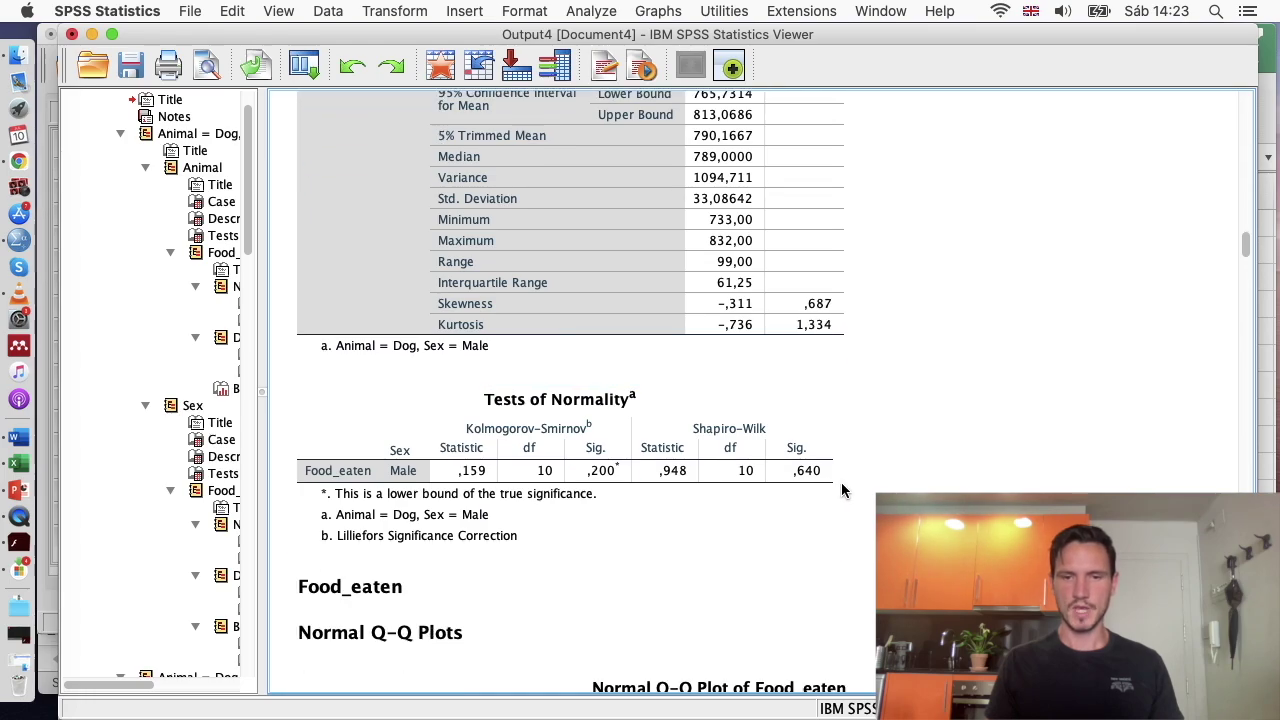
scroll(841, 490, up, 20)
scroll(842, 490, up, 4)
click(840, 490)
scroll(845, 490, down, 15)
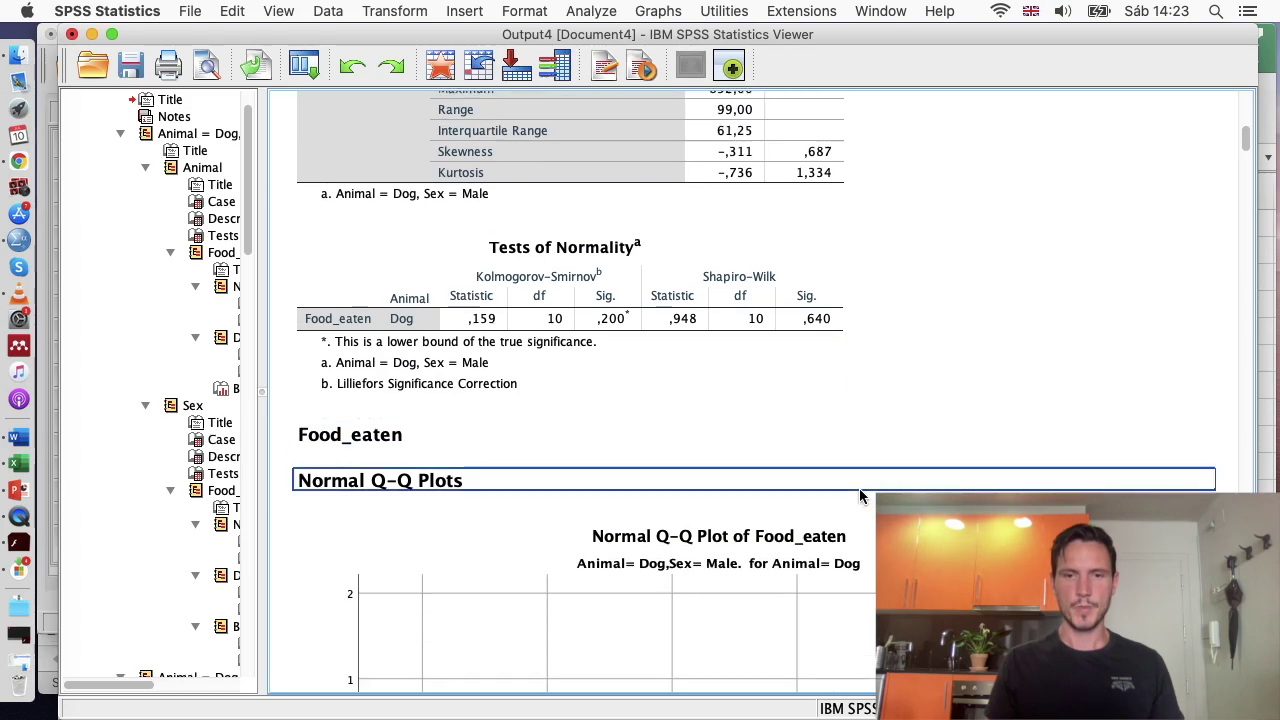
Go through the remaining male dog output to the section for Animal = Dog, Sex = Female
scroll(859, 496, down, 20)
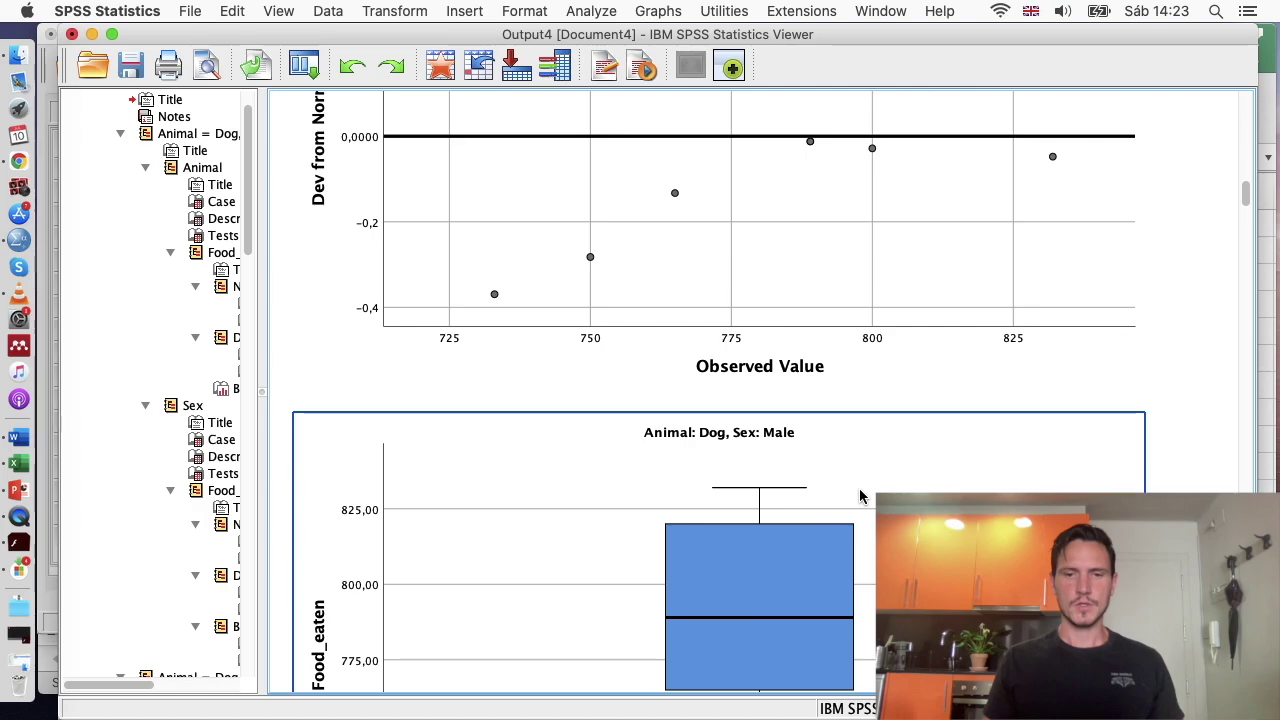
scroll(860, 495, down, 20)
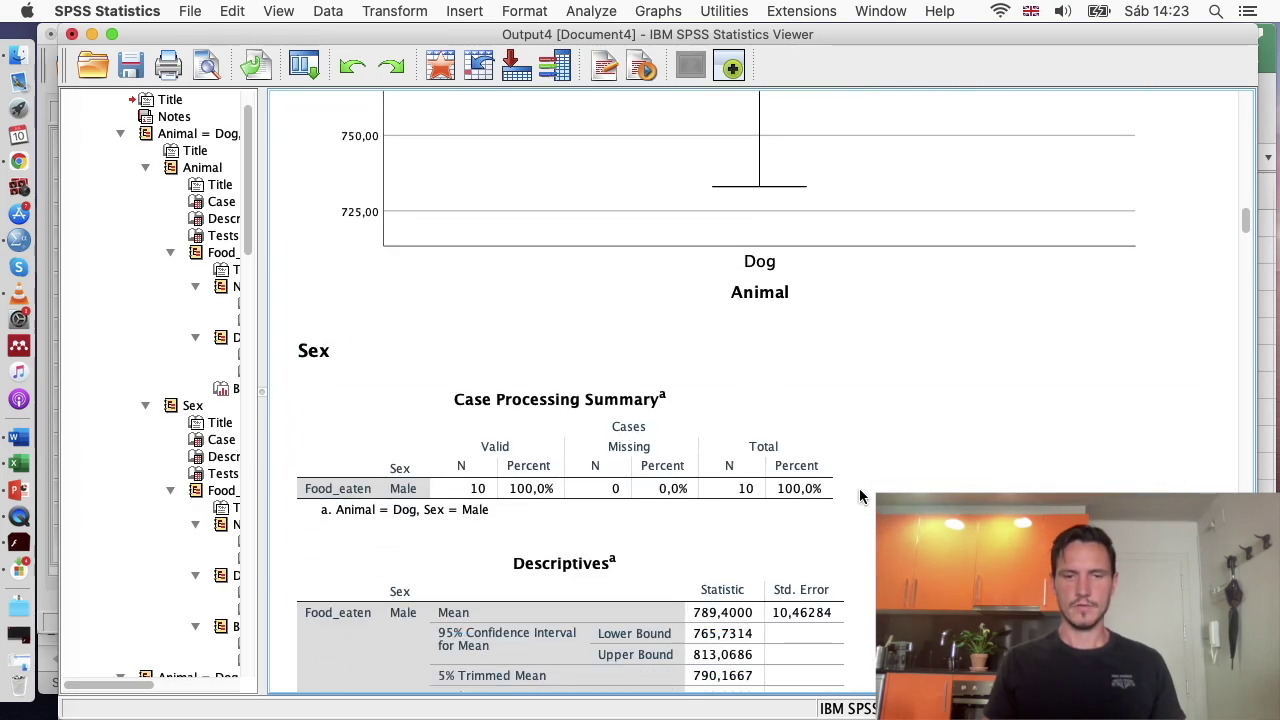
scroll(859, 494, down, 5)
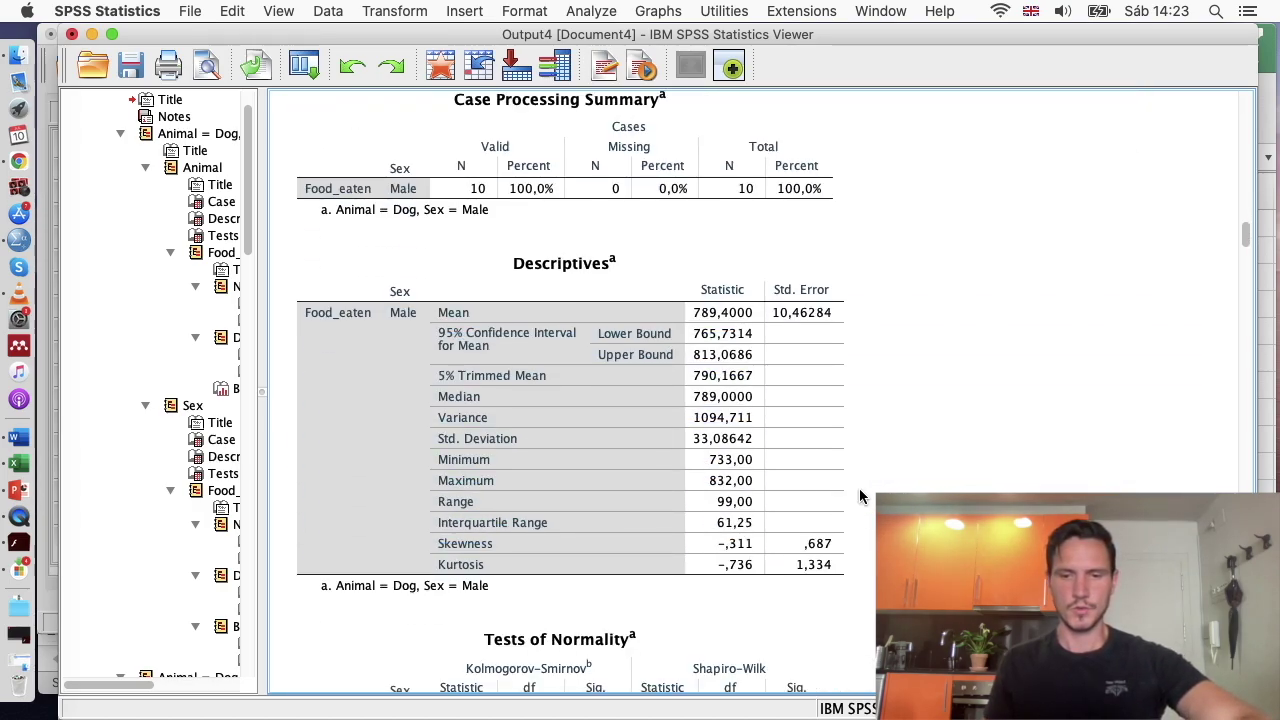
scroll(859, 495, down, 10)
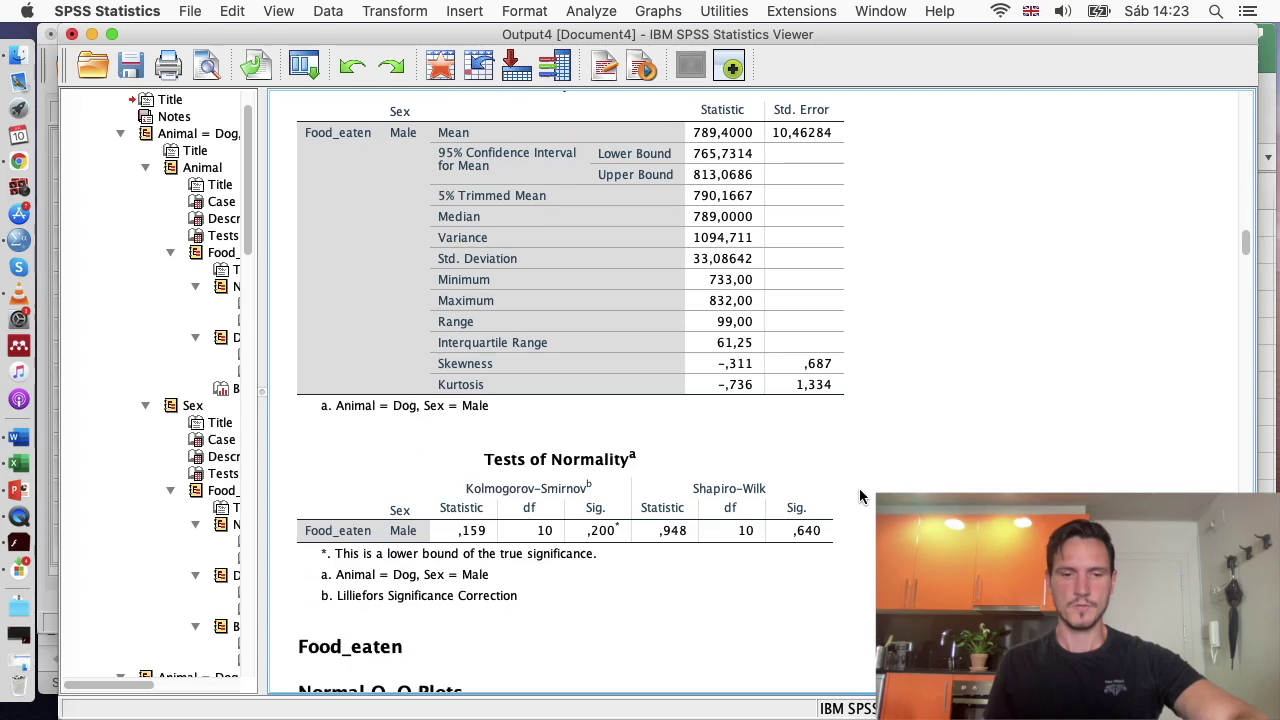
scroll(859, 495, down, 20)
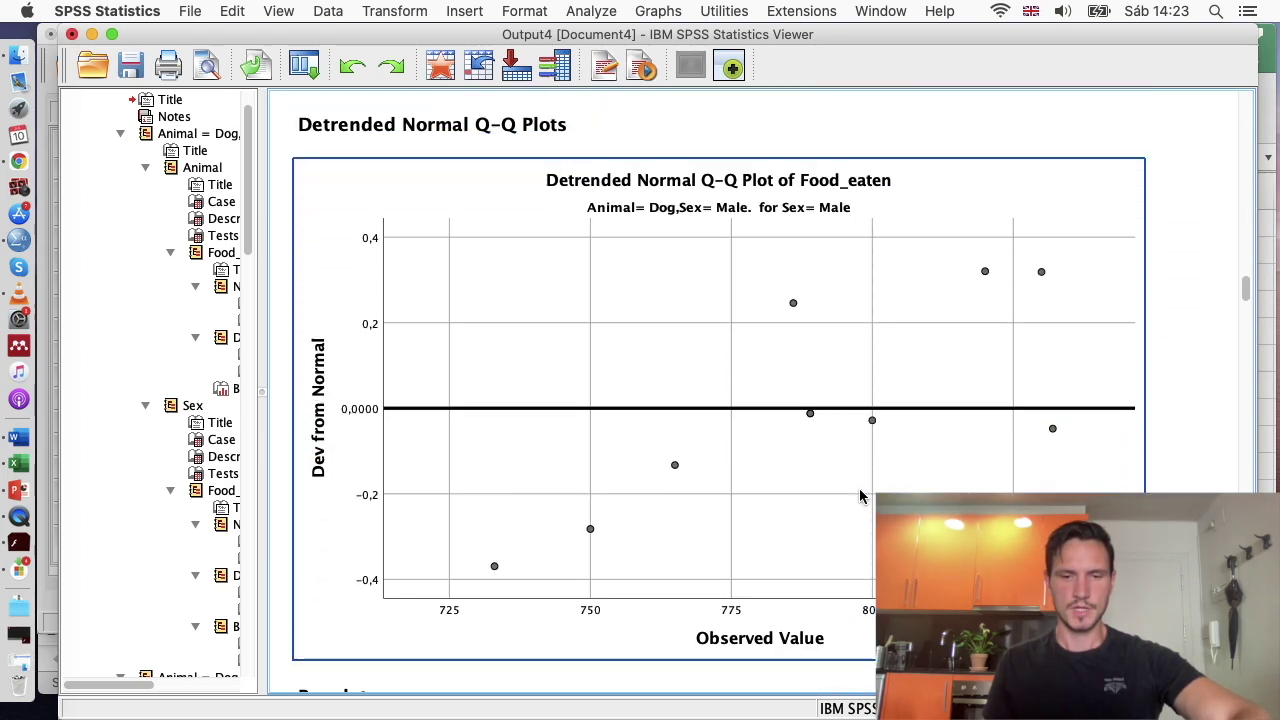
scroll(859, 497, down, 4)
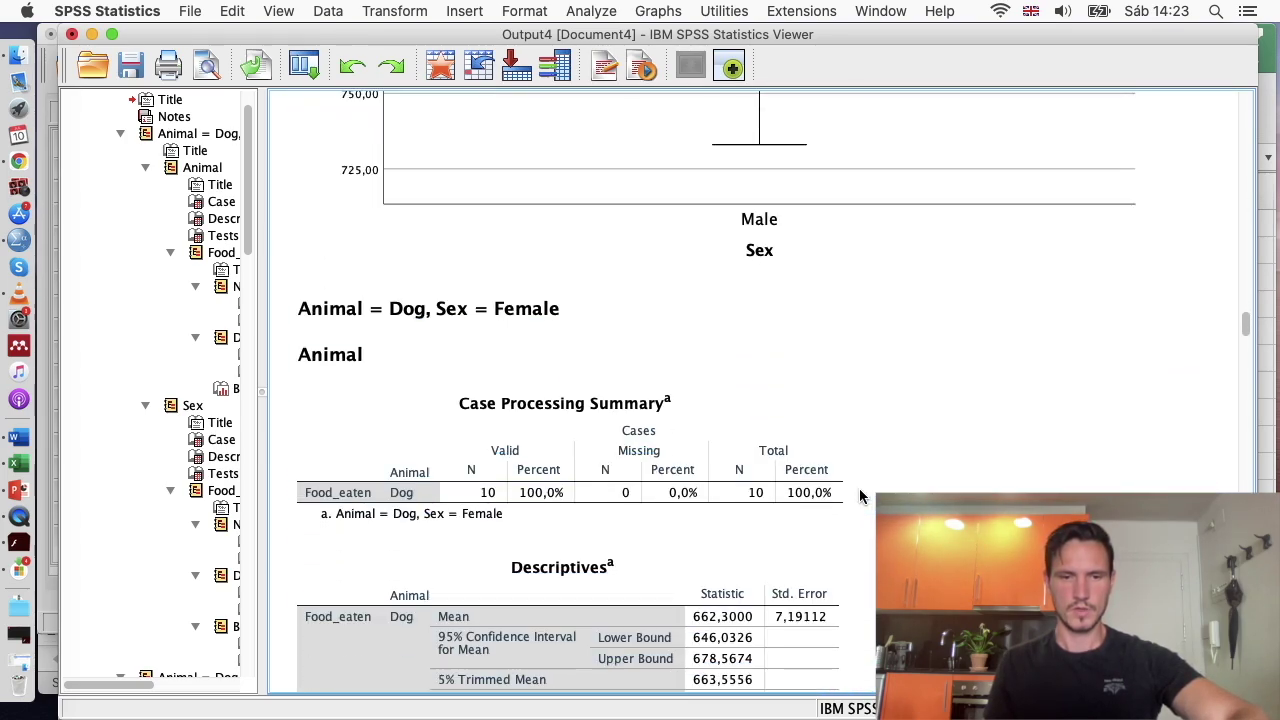
click(552, 395)
click(418, 337)
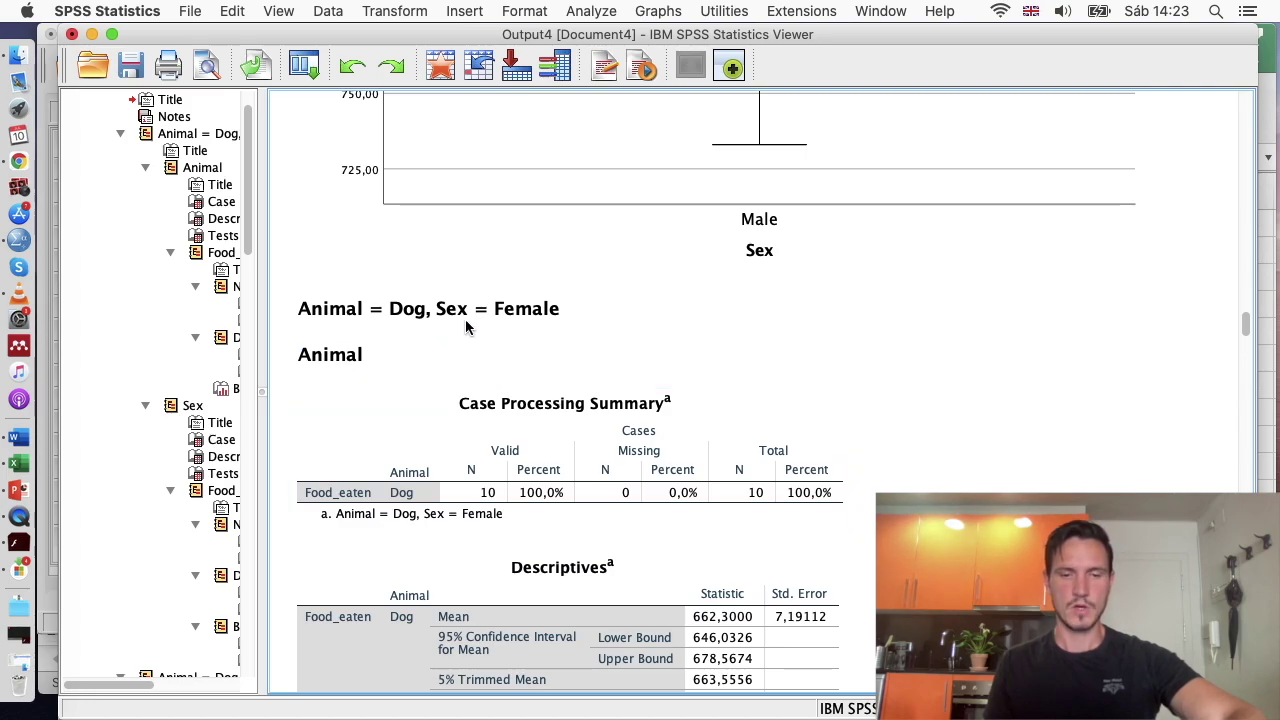
Examine the female dog group's descriptives and Shapiro-Wilk significance
click(770, 395)
scroll(770, 395, down, 5)
click(770, 400)
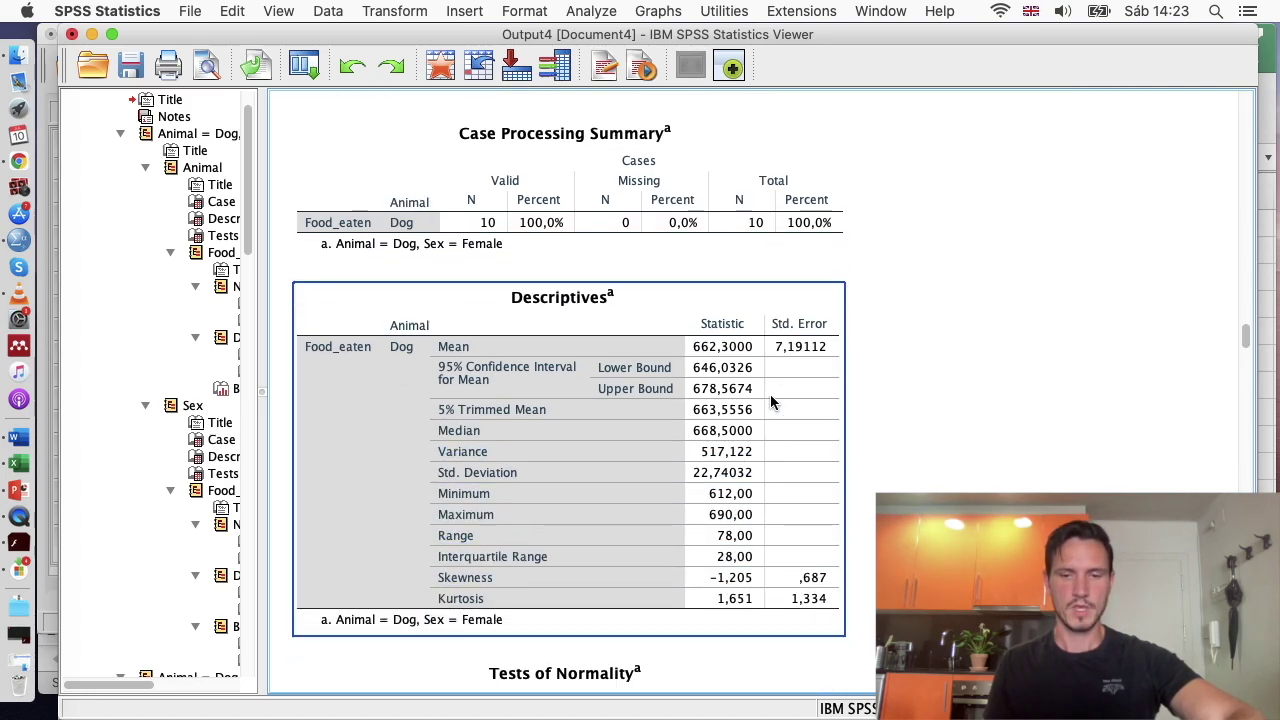
scroll(770, 400, down, 3)
scroll(770, 400, down, 3)
click(770, 400)
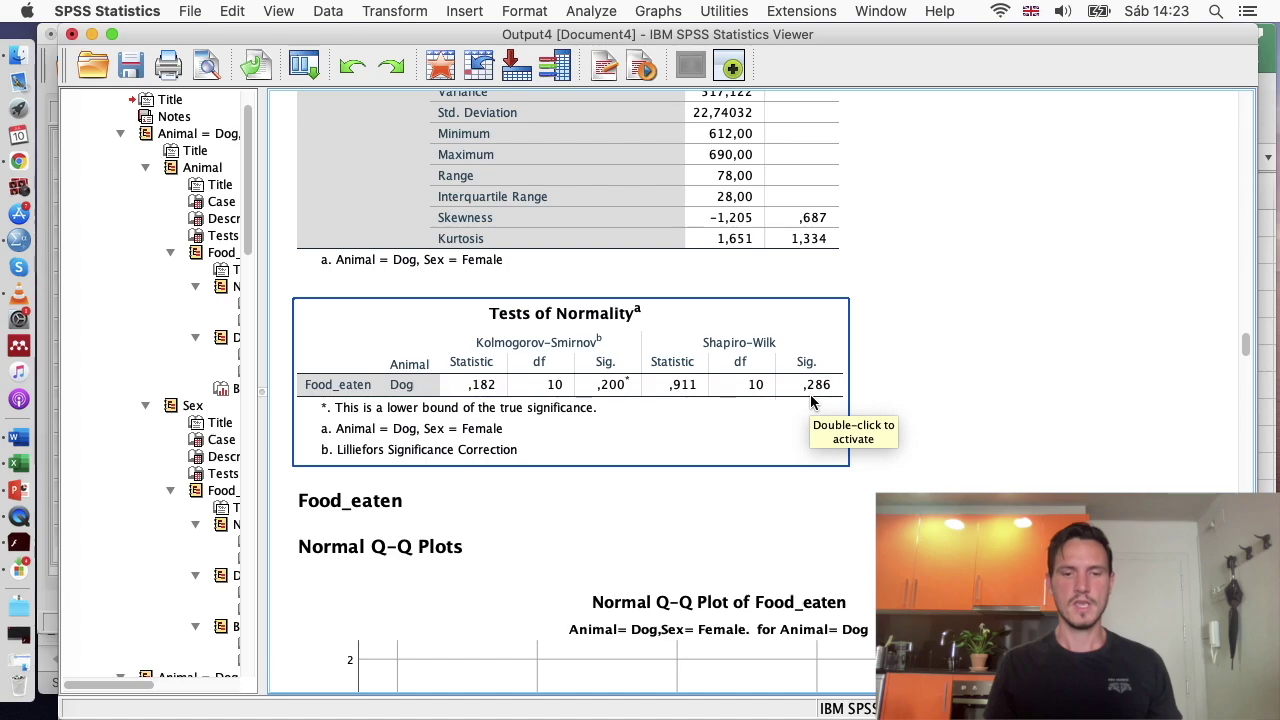
click(857, 404)
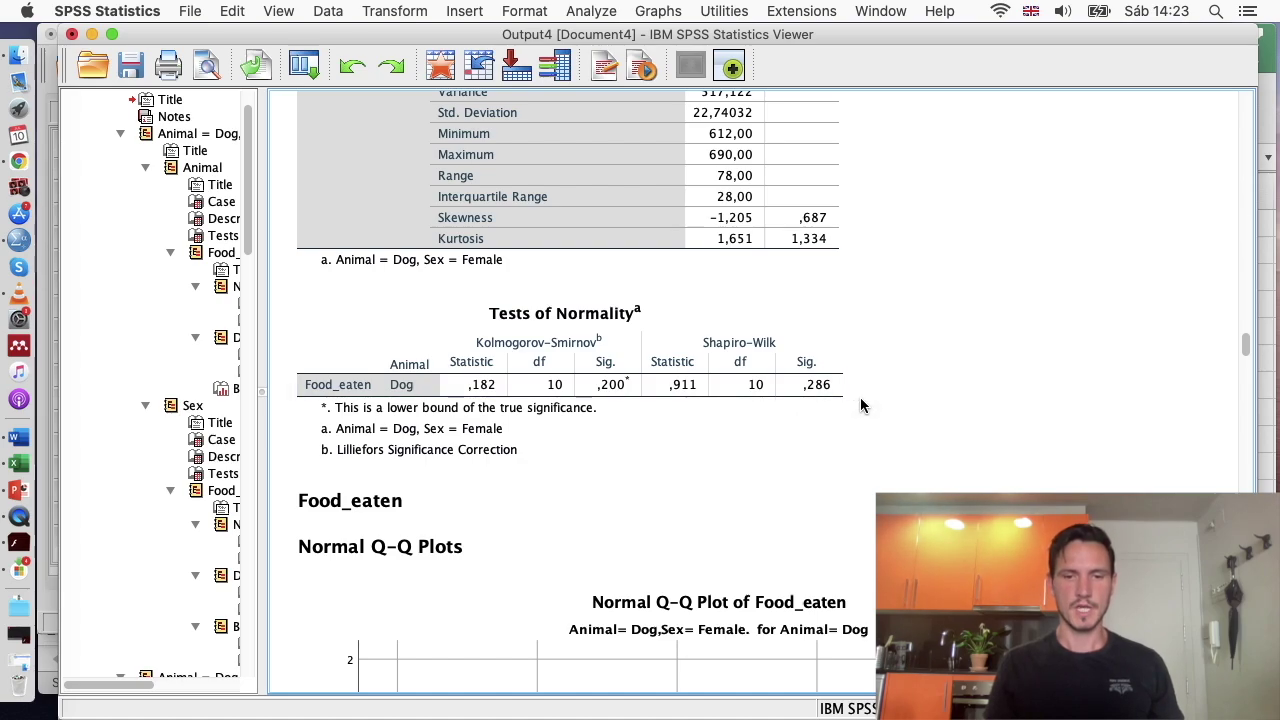
Review the female dog group's Q-Q plots and boxplot for outliers
scroll(862, 405, down, 3)
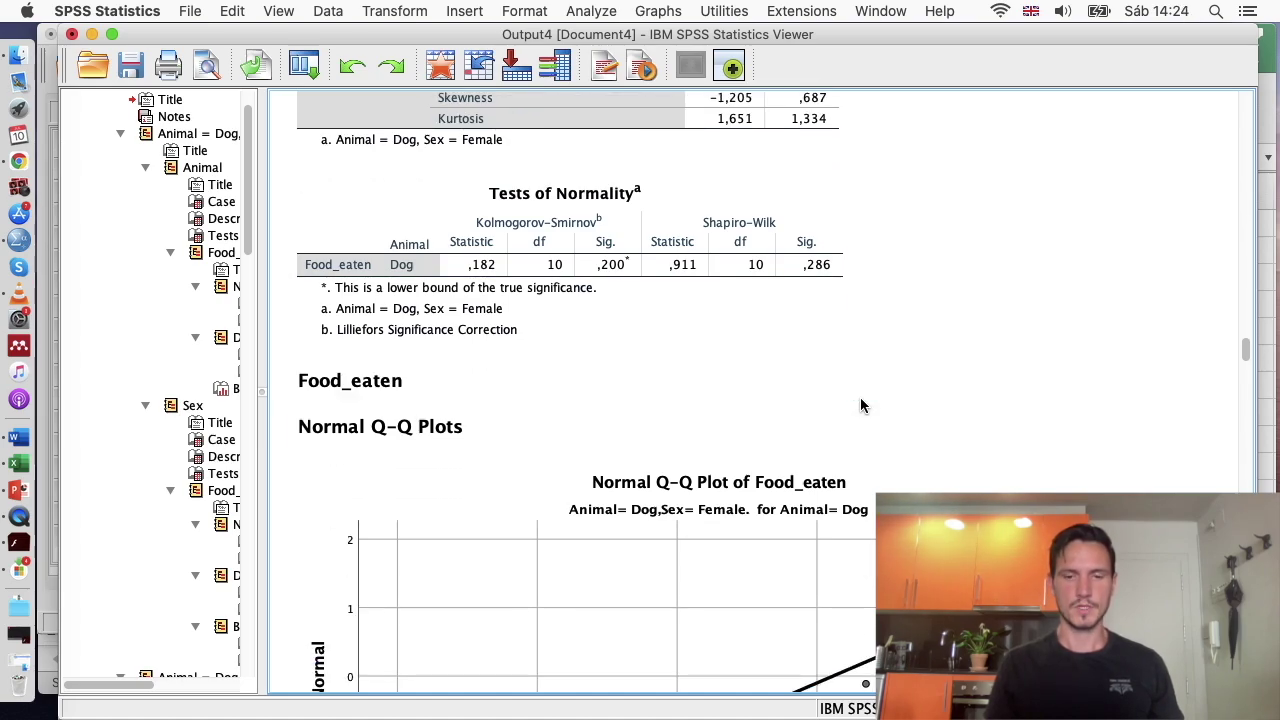
scroll(862, 404, down, 3)
scroll(862, 404, down, 10)
scroll(862, 404, down, 20)
scroll(862, 404, up, 6)
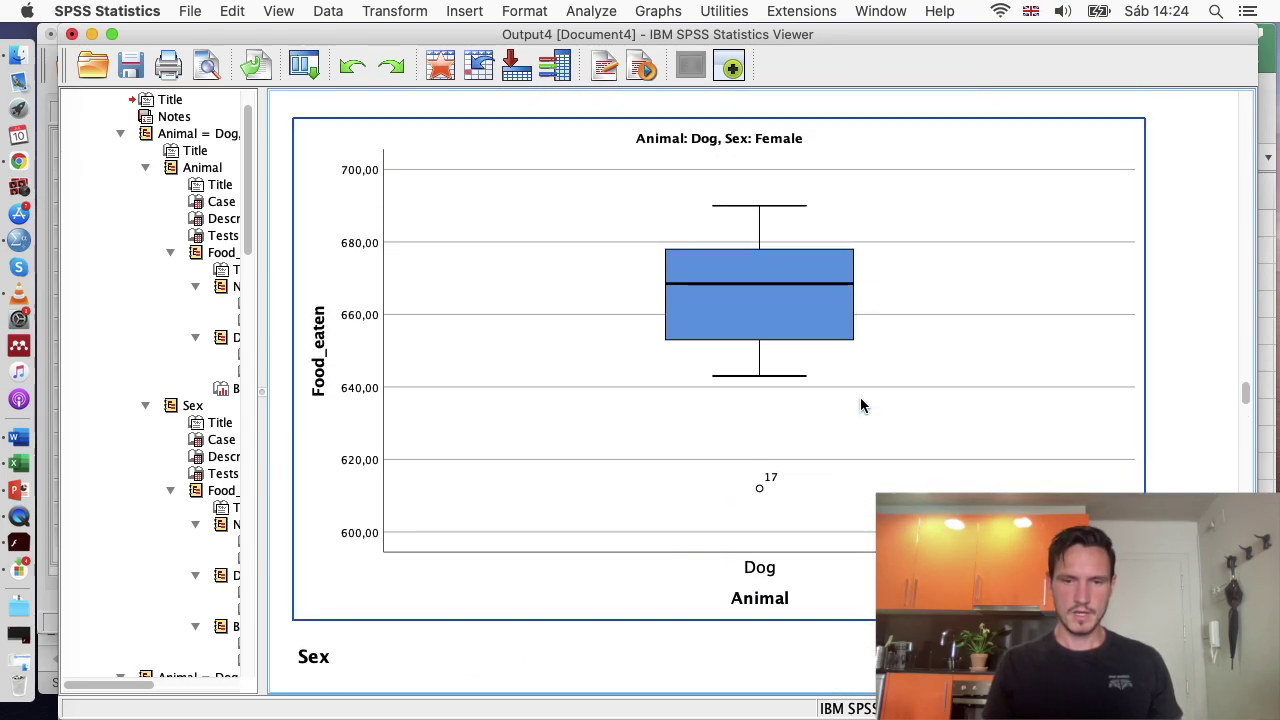
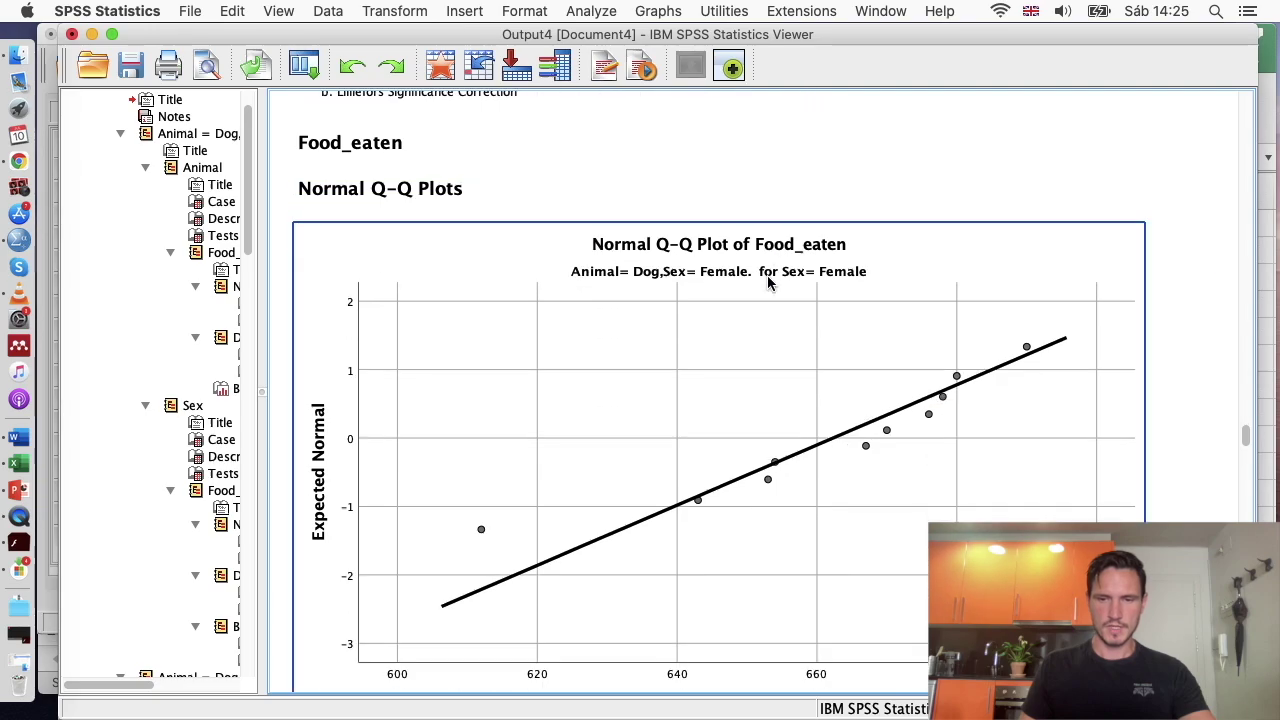
Move on to the Animal = Cat, Sex = Male section and check its Shapiro-Wilk significance
scroll(768, 283, down, 1)
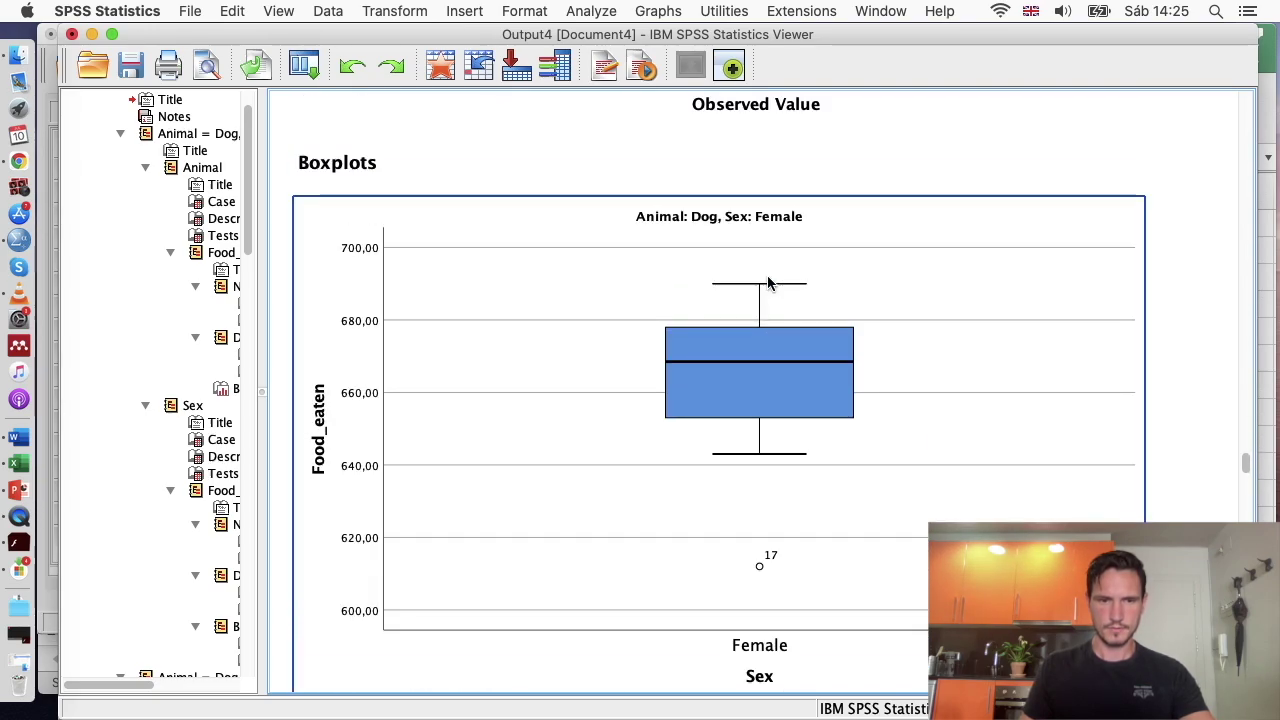
scroll(768, 283, down, 10)
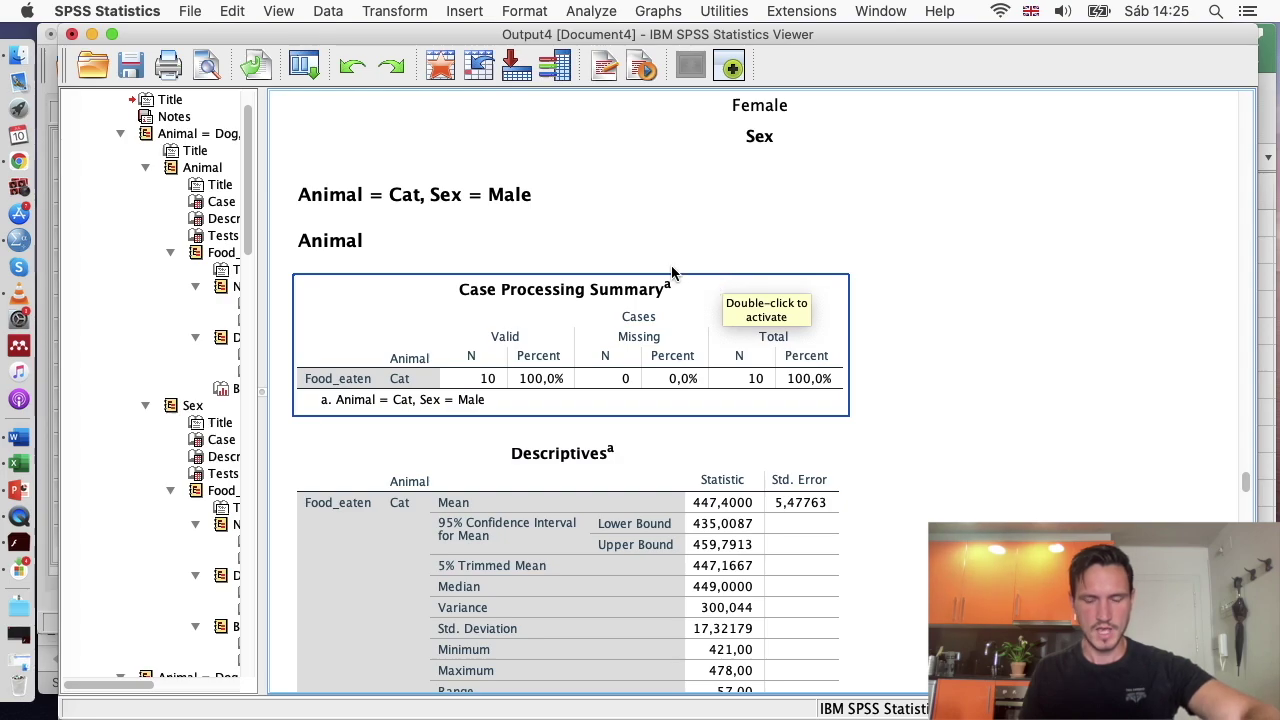
scroll(937, 319, down, 8)
scroll(937, 328, down, 3)
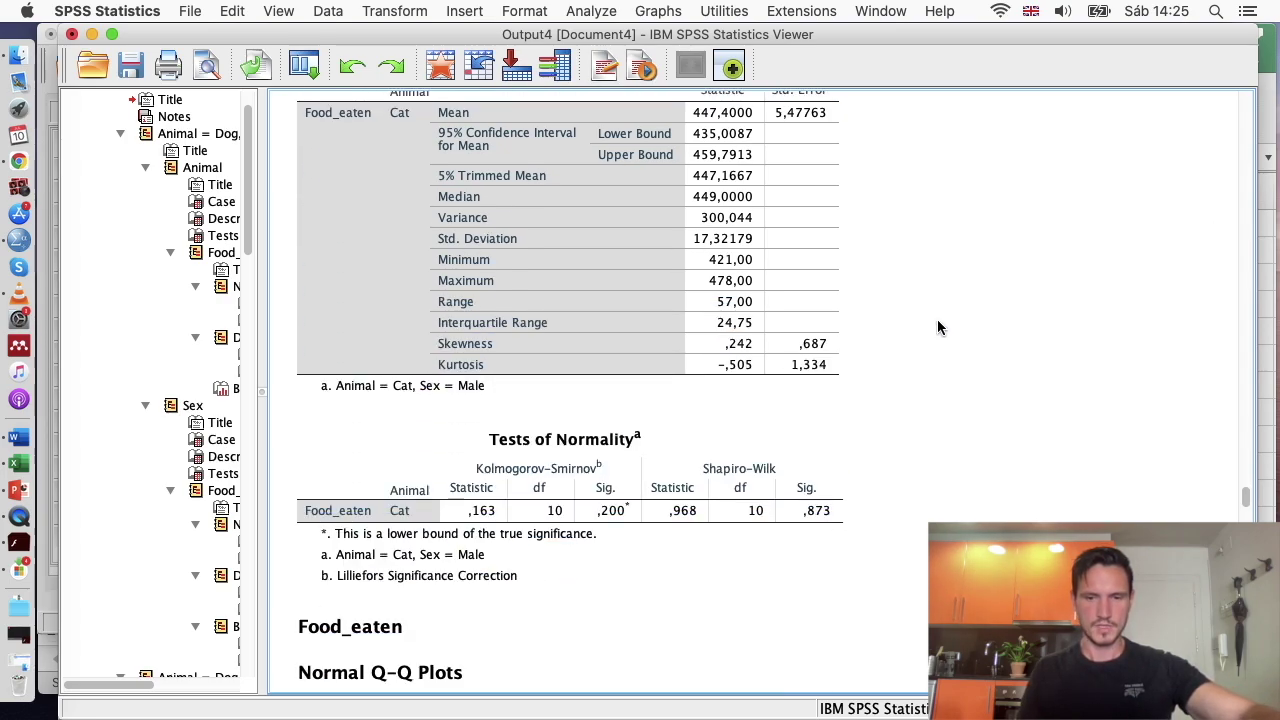
click(826, 436)
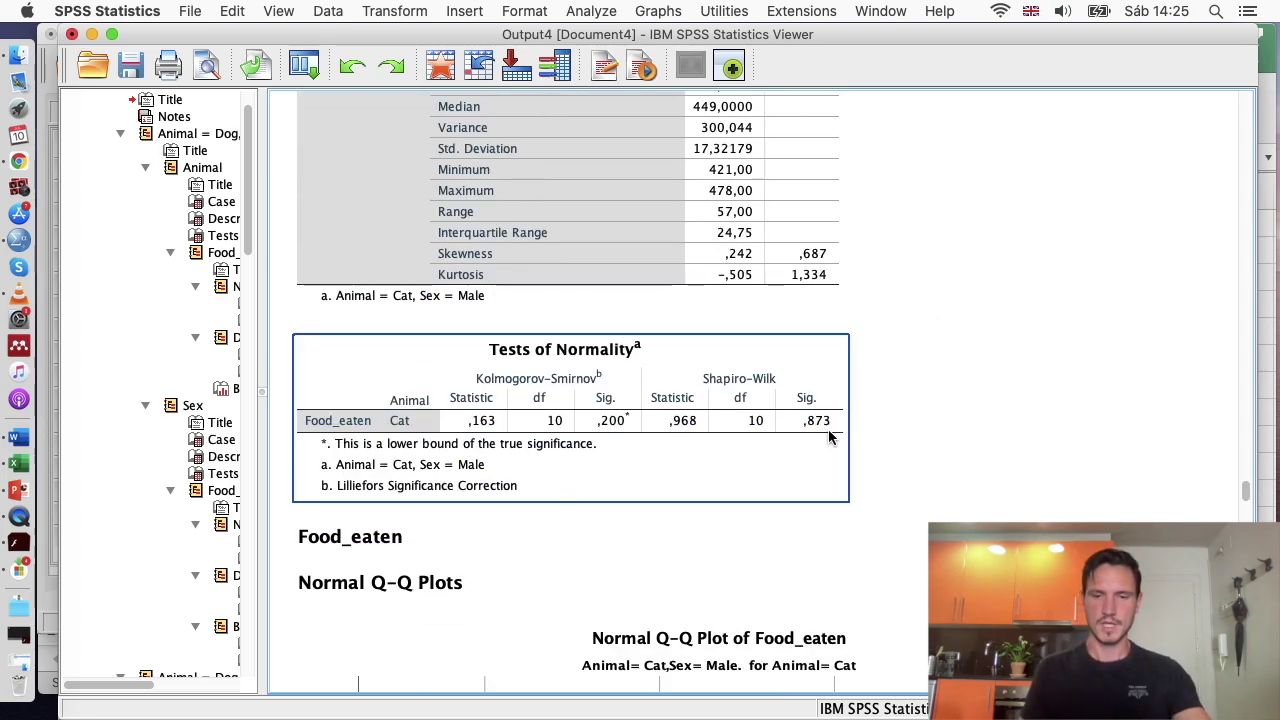
click(875, 436)
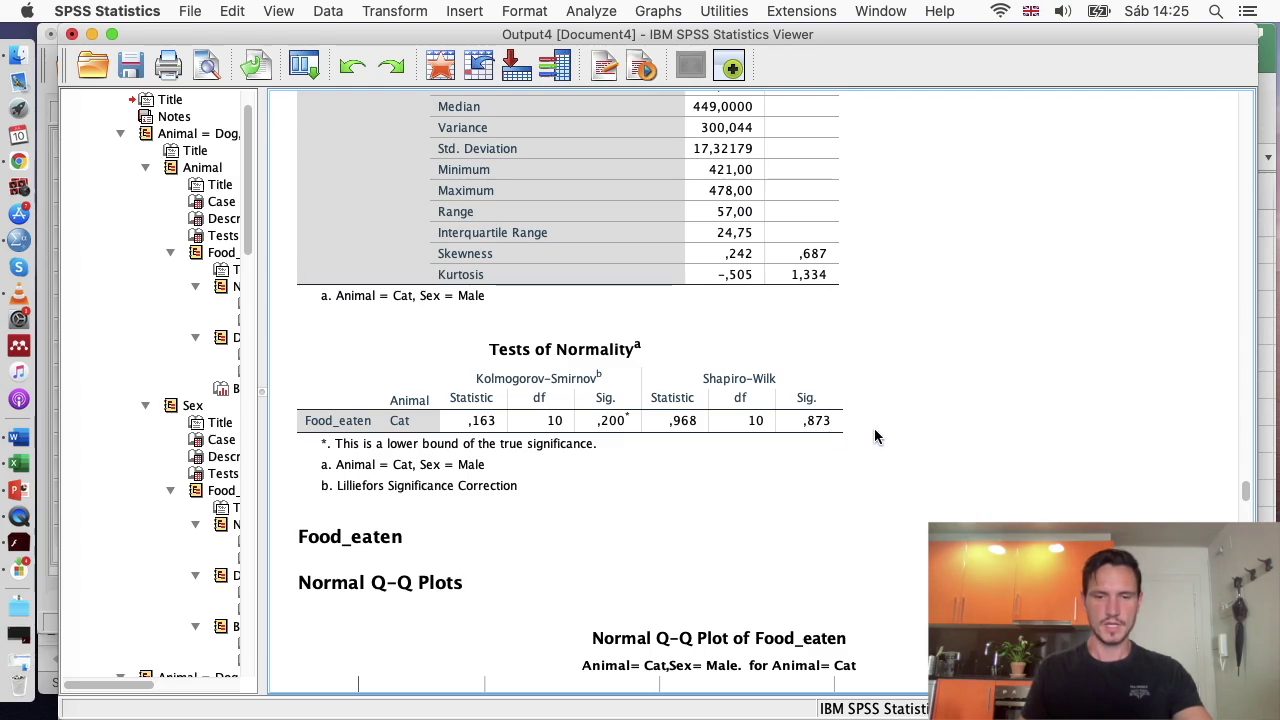
Review the male cat group's Q-Q plots and boxplot for outliers, continuing into its Sex section
scroll(875, 436, down, 20)
scroll(875, 436, down, 10)
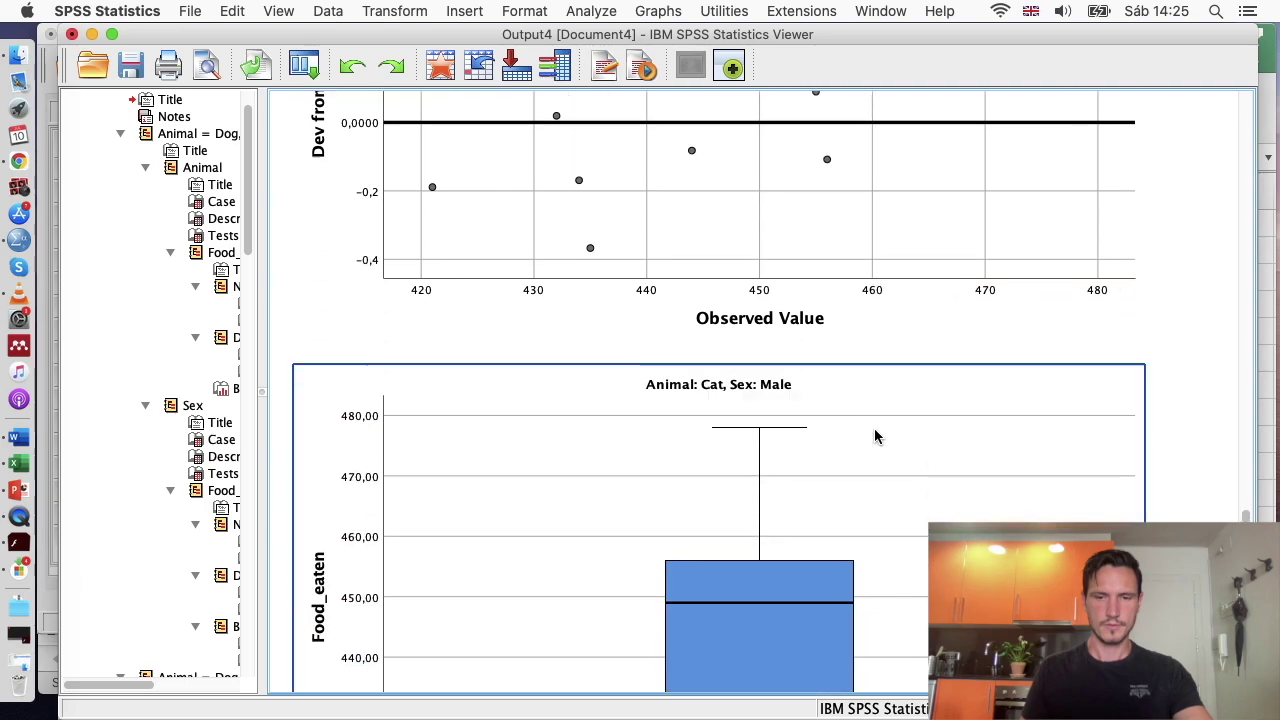
scroll(874, 436, down, 20)
scroll(874, 436, down, 20)
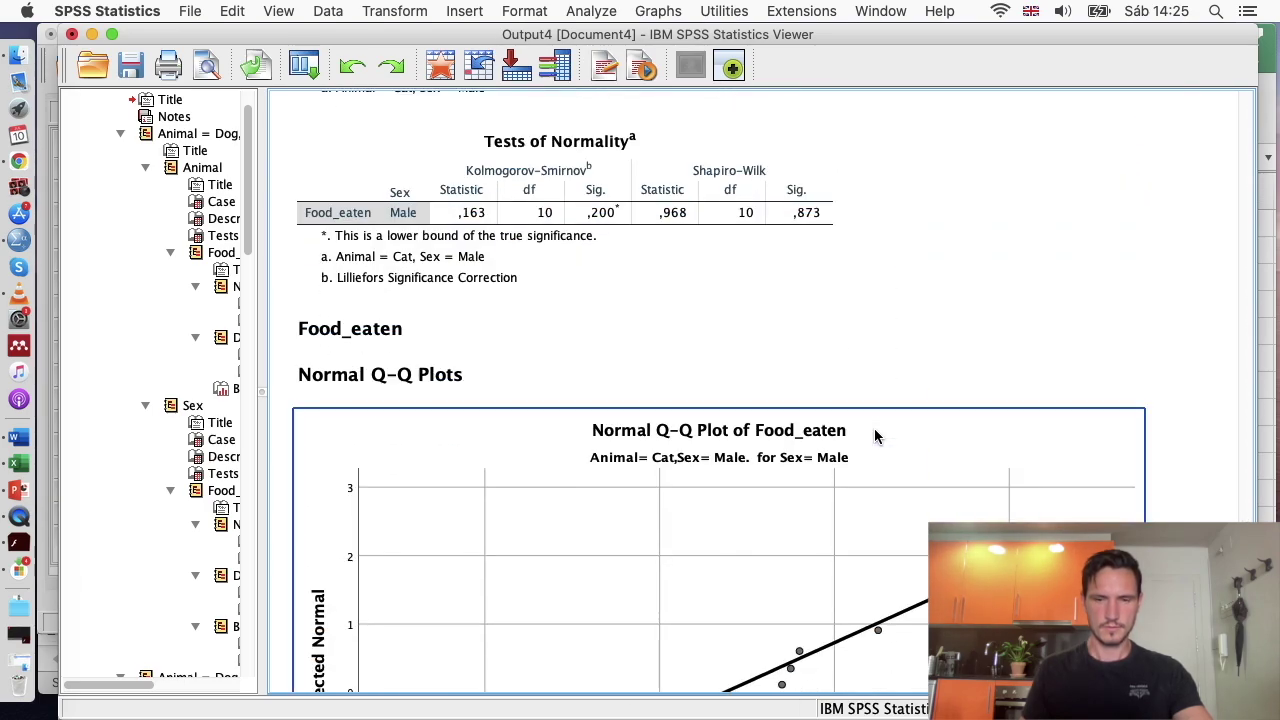
Move on to the Animal = Cat, Sex = Female section and check its Shapiro-Wilk significance
scroll(874, 436, down, 13)
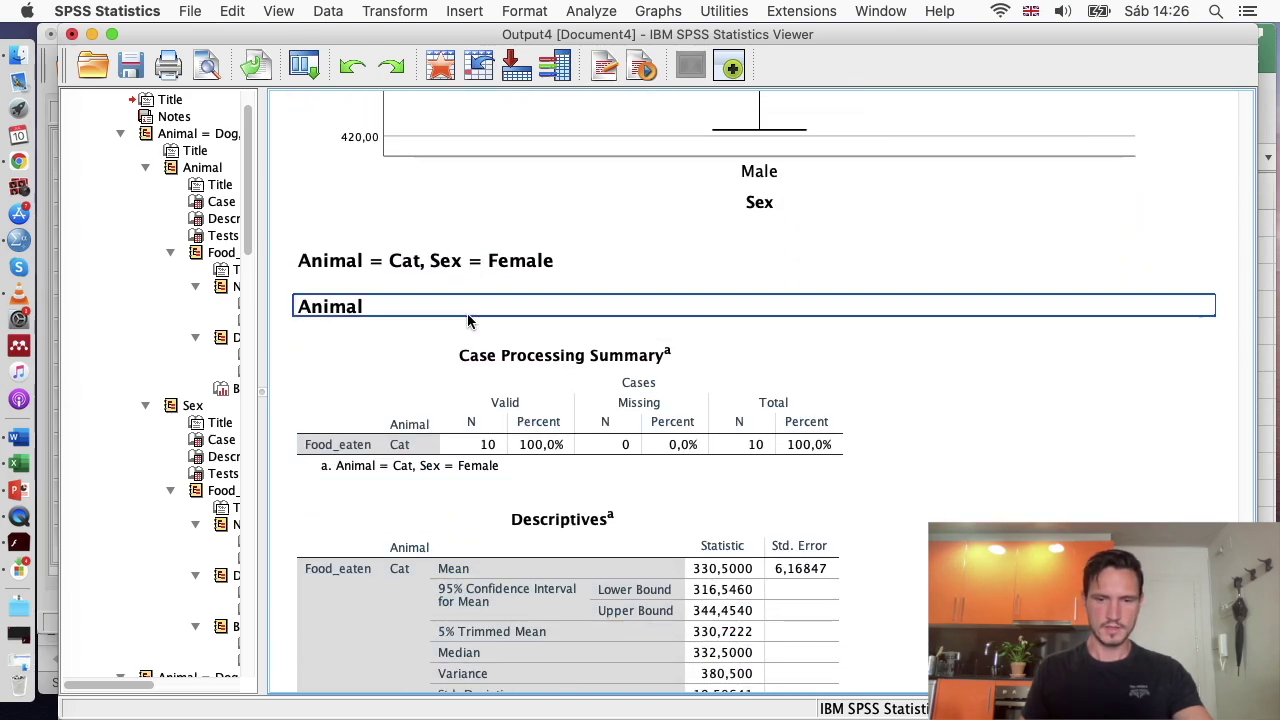
scroll(874, 436, down, 12)
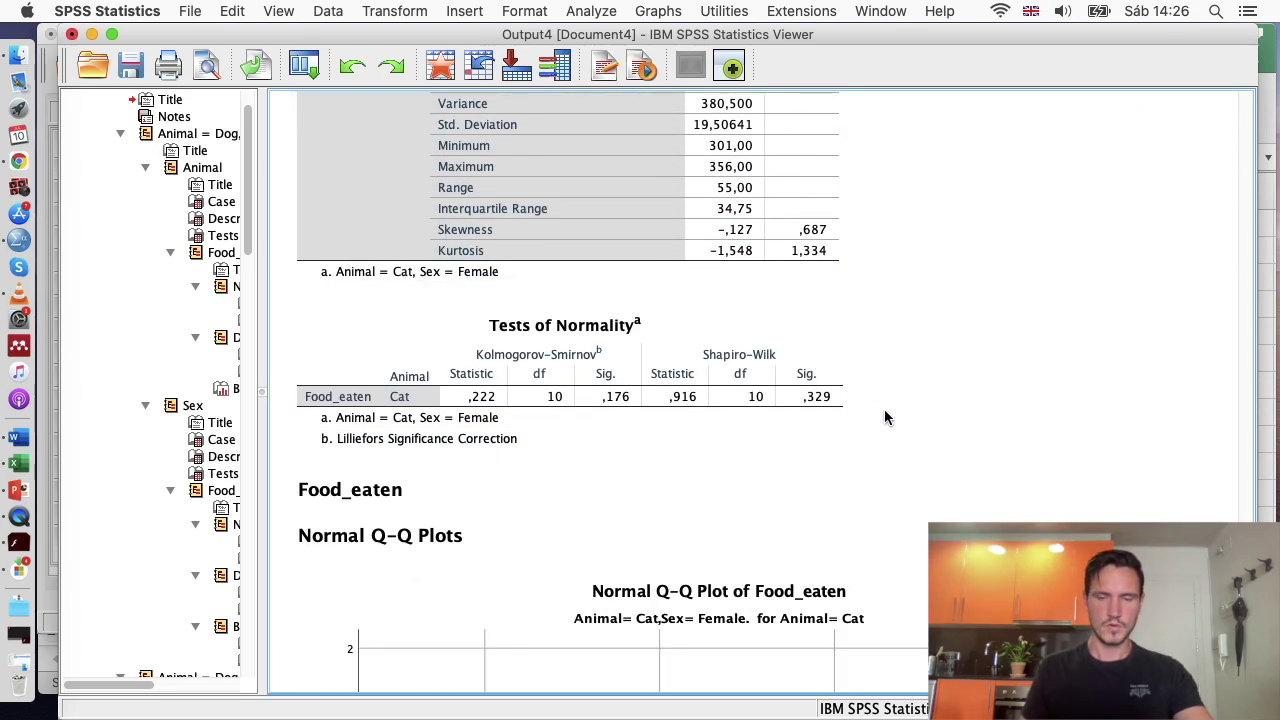
click(812, 403)
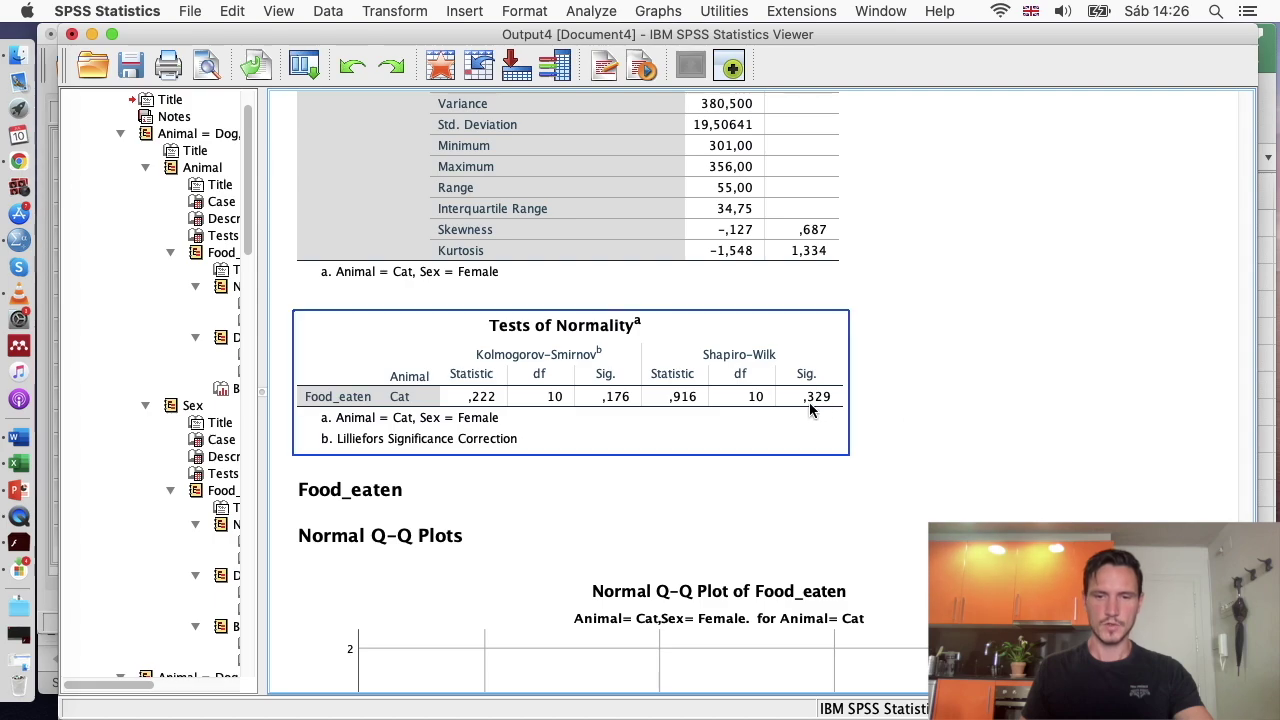
click(959, 415)
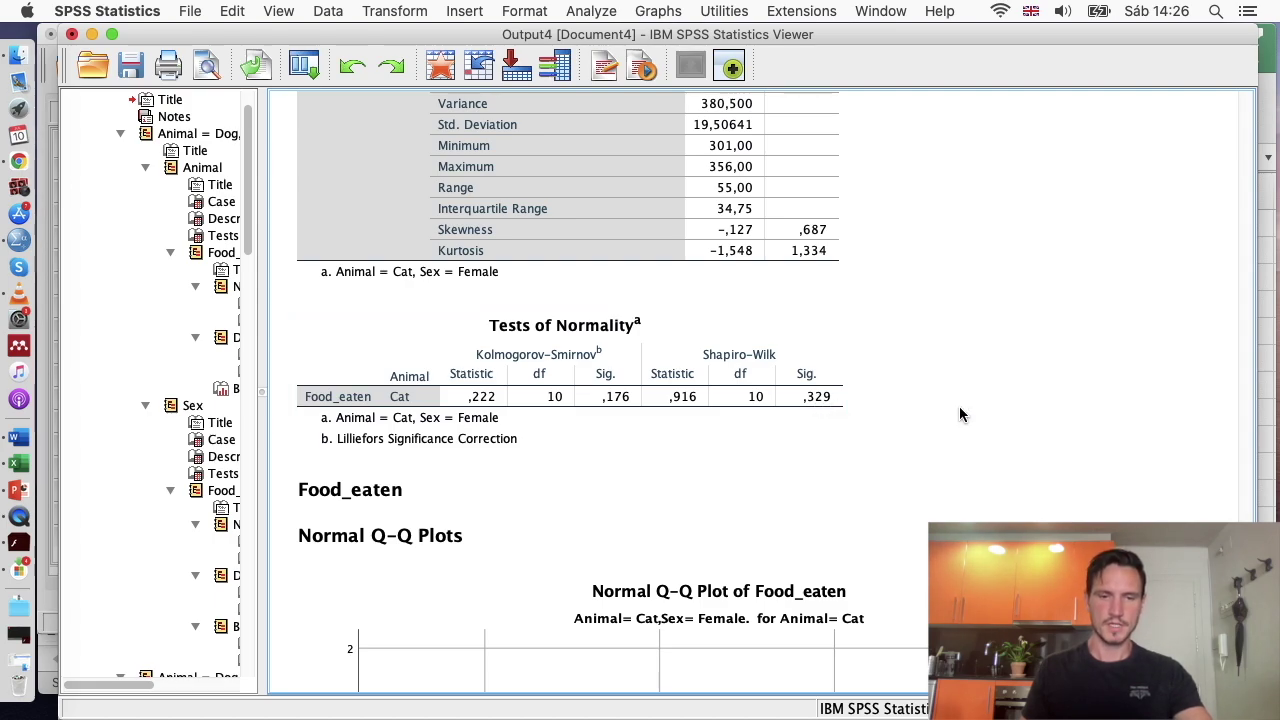
Review the female cat group's Q-Q plots and the plots that follow for normality and outliers
scroll(959, 407, up, 10)
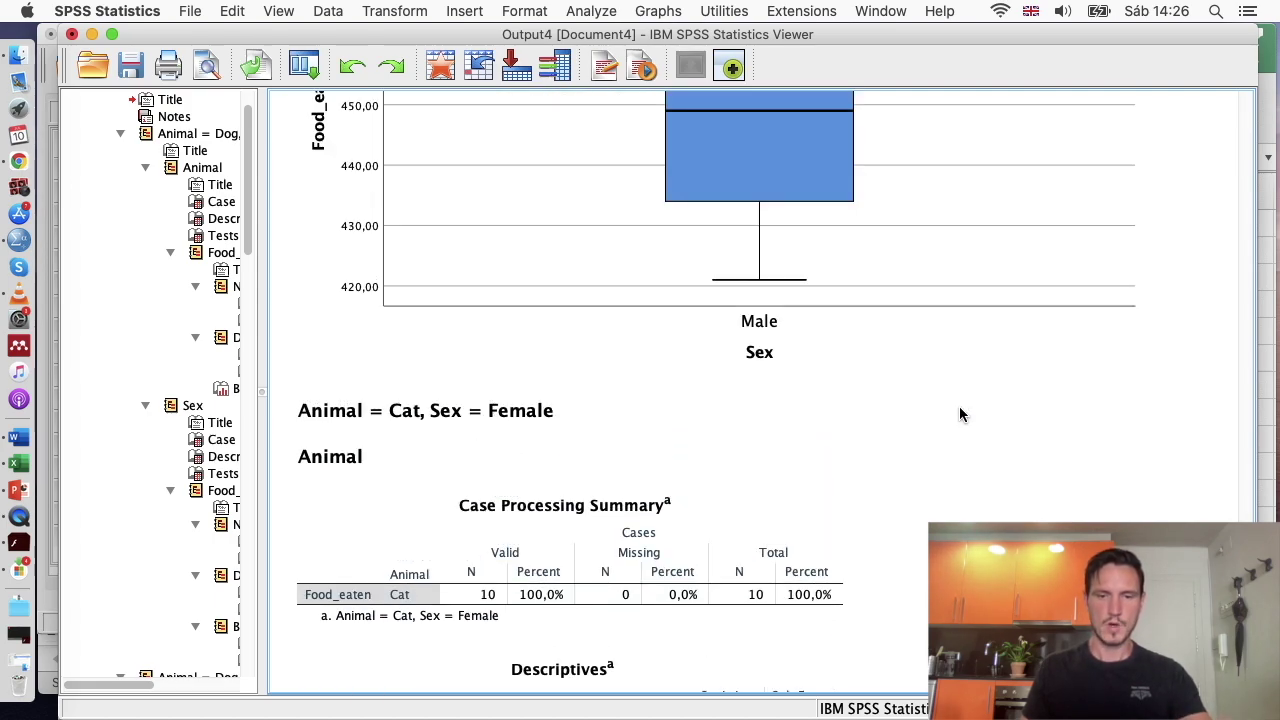
scroll(959, 410, down, 15)
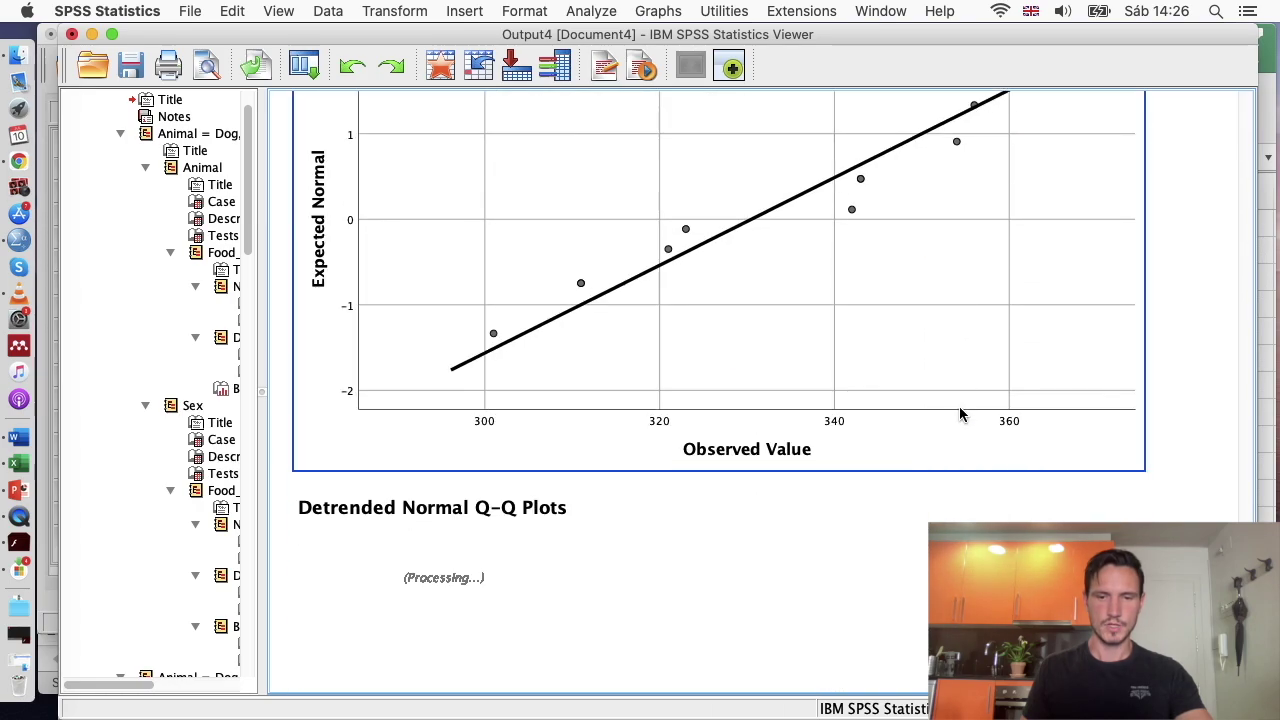
scroll(959, 414, down, 8)
scroll(959, 414, up, 1)
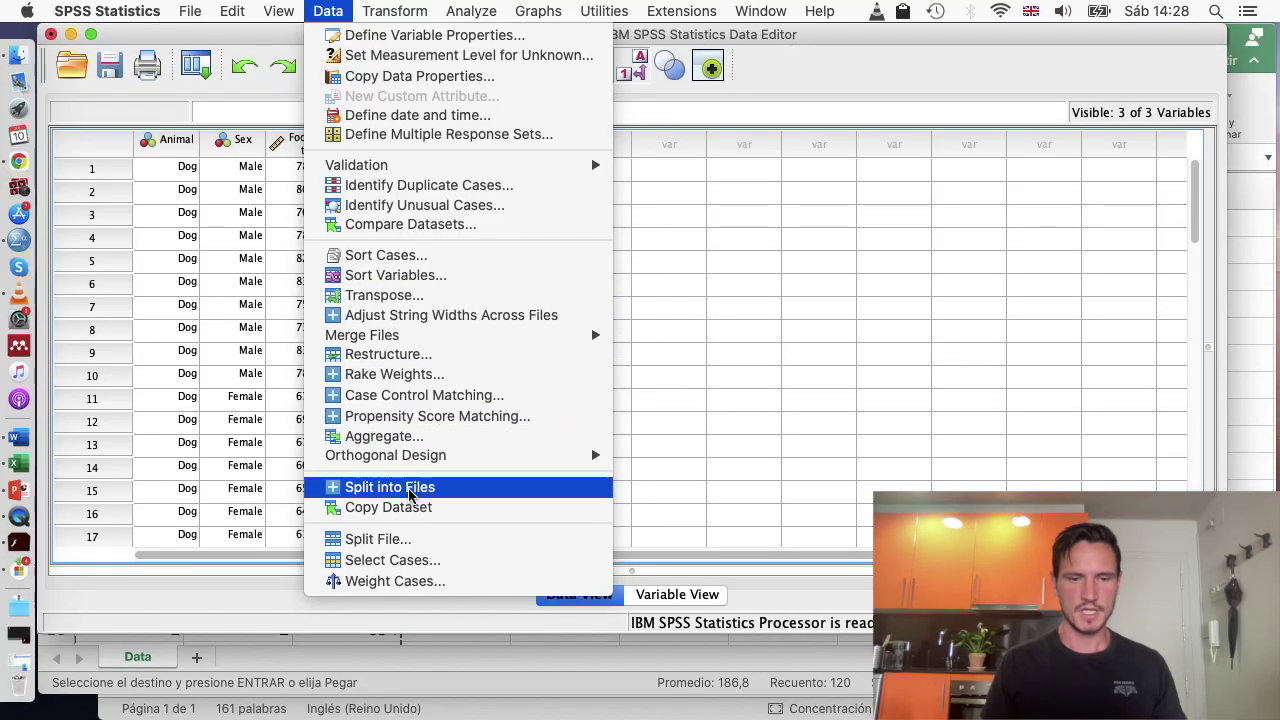
Turn off the split file by choosing to analyze all cases without creating groups
click(376, 539)
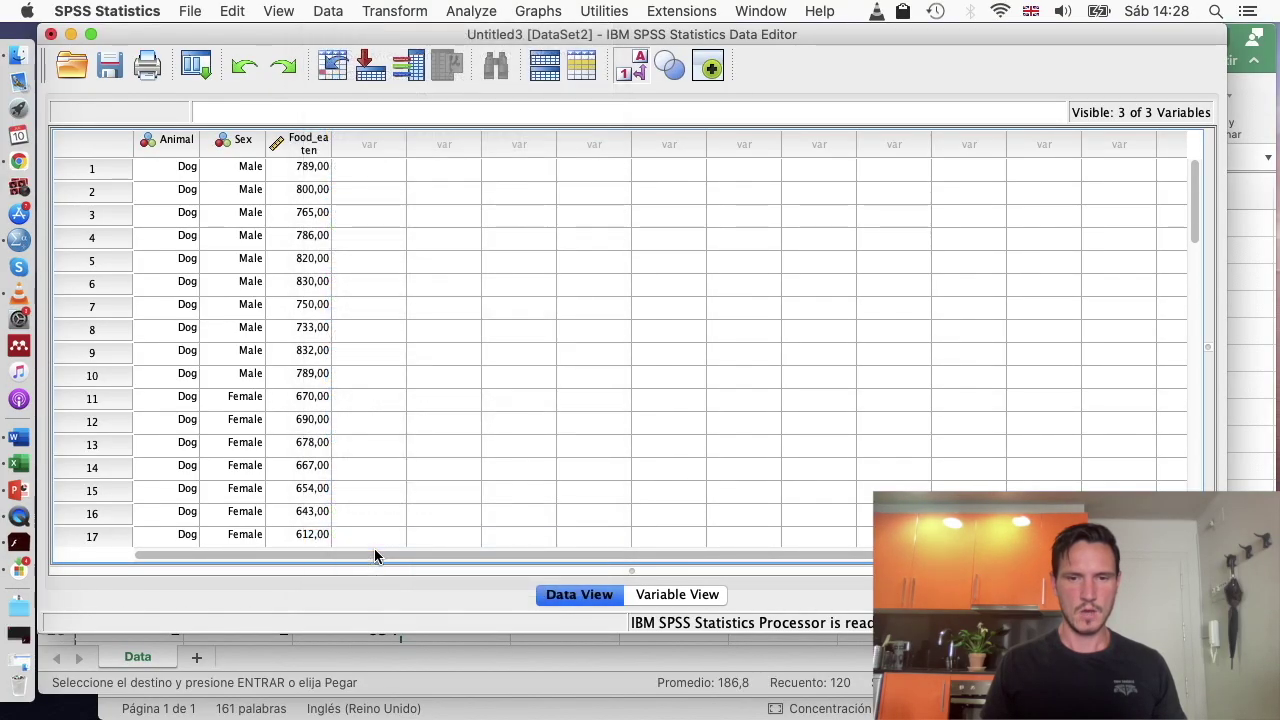
click(613, 248)
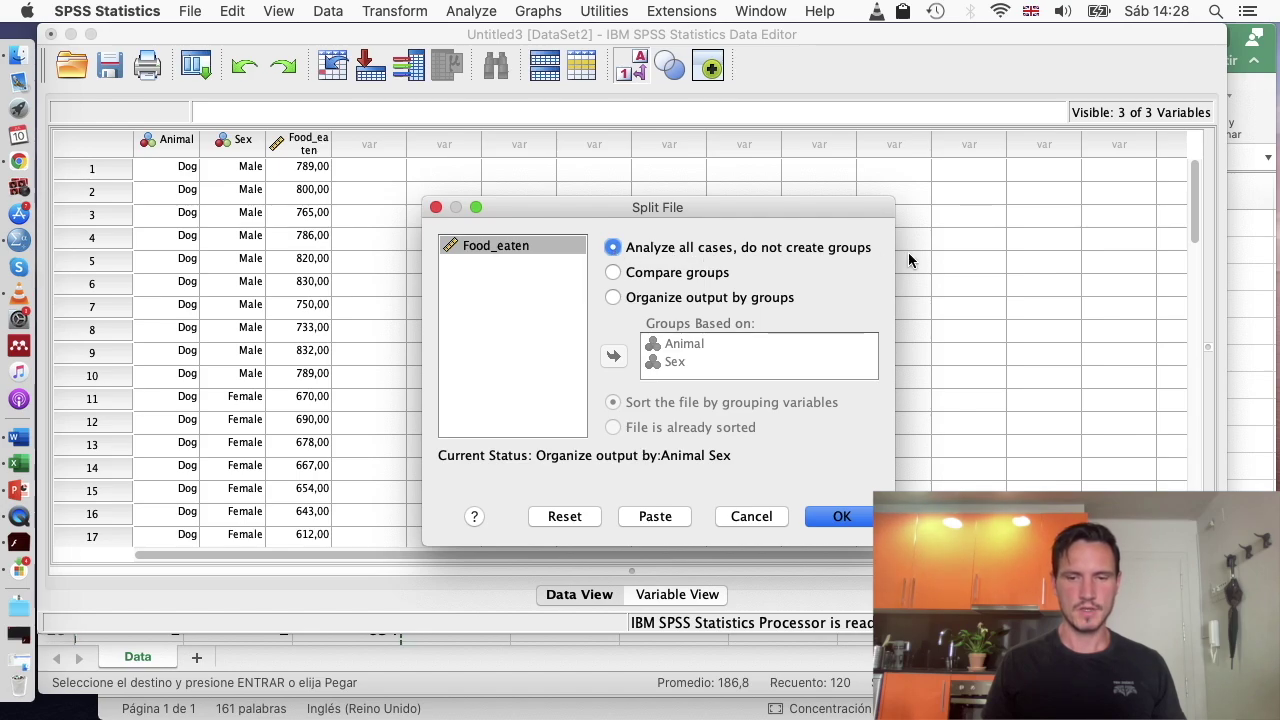
click(850, 517)
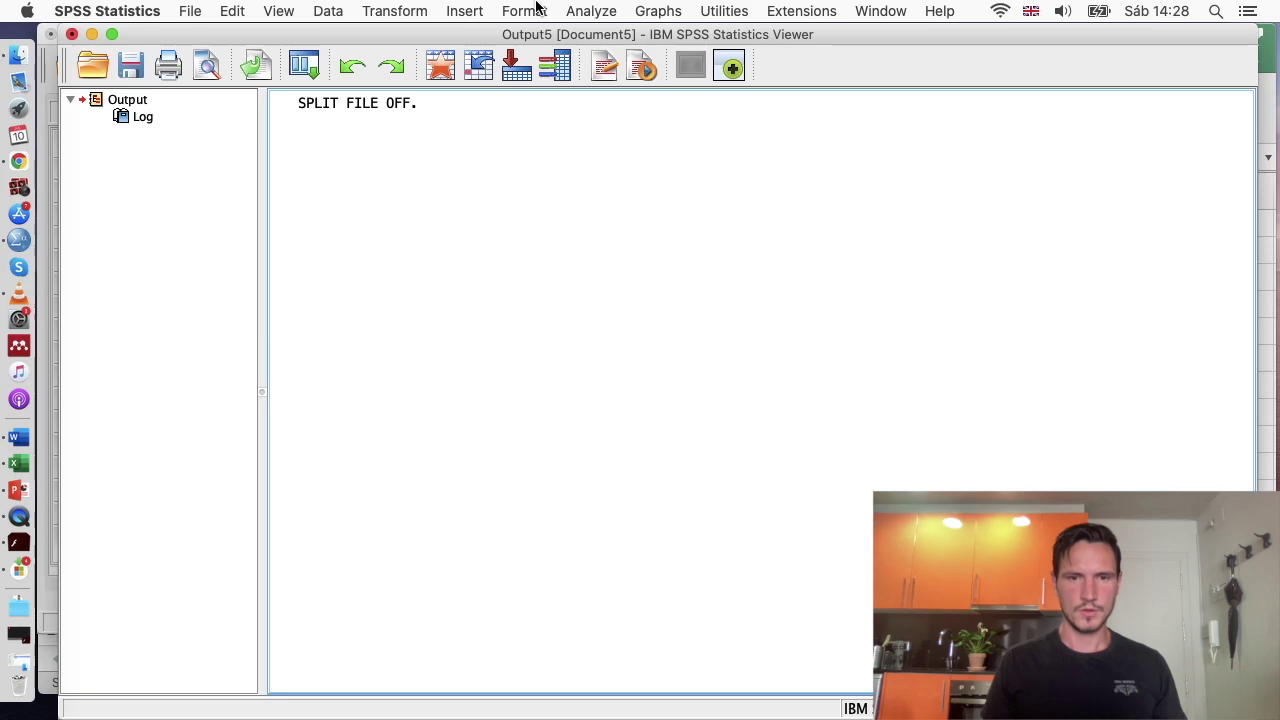
Set up a General Linear Model Univariate analysis with Food_eaten as dependent variable and Animal and Sex as fixed factors
click(584, 10)
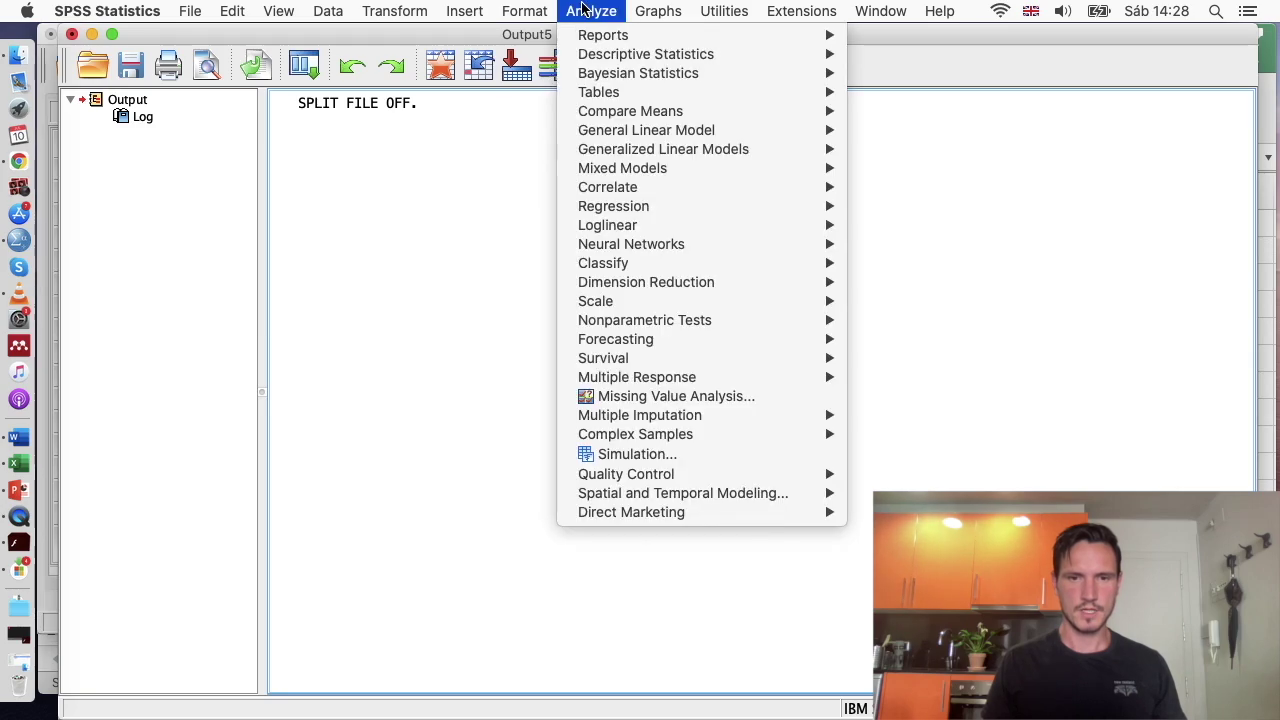
mouse_move(623, 129)
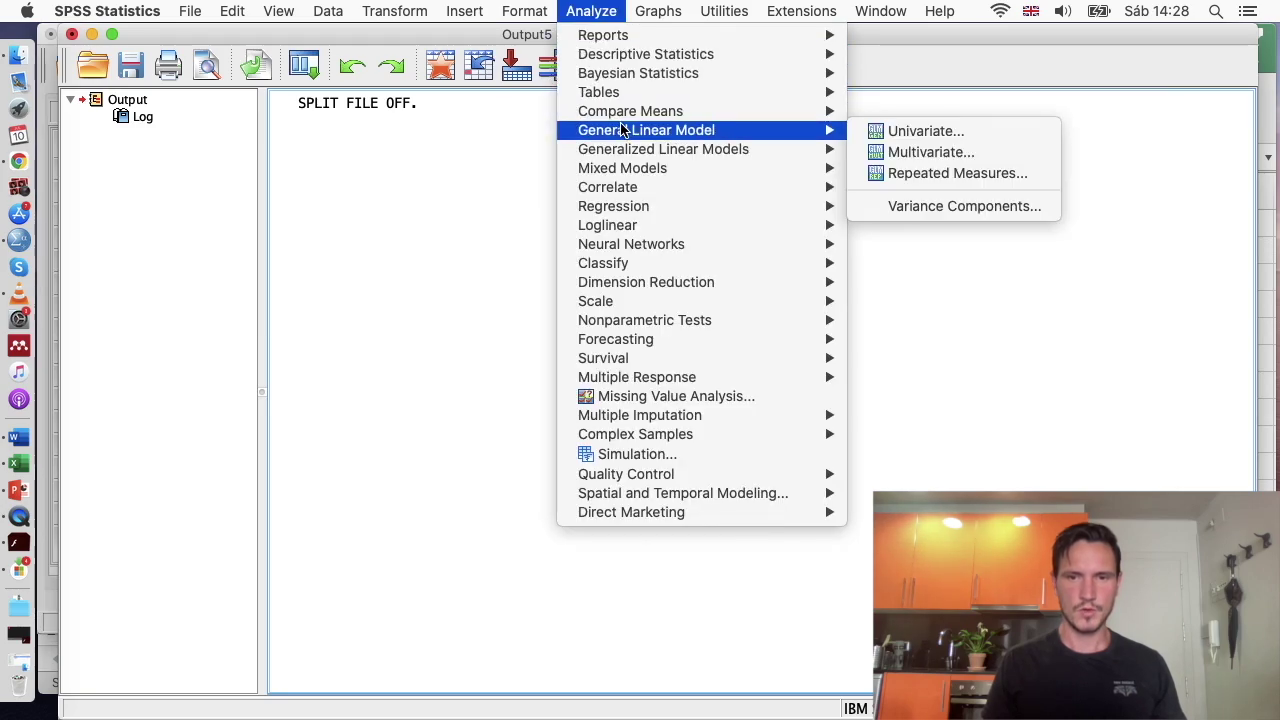
click(906, 136)
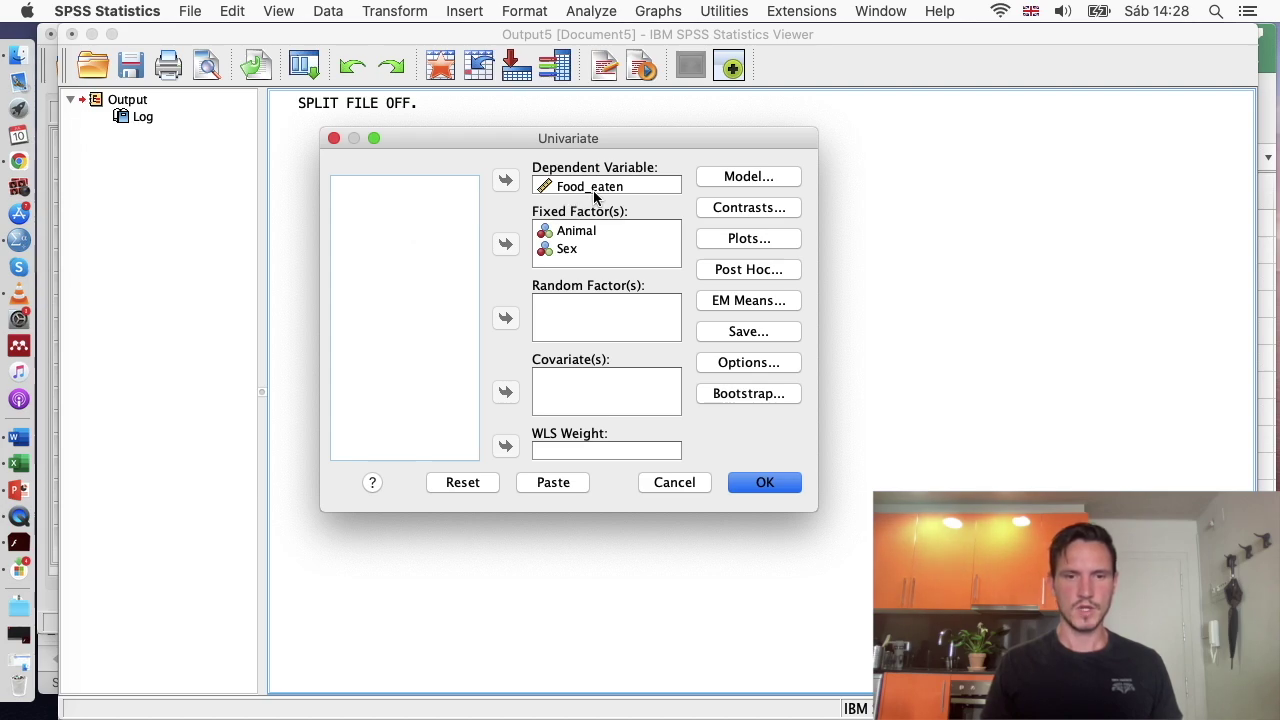
click(565, 250)
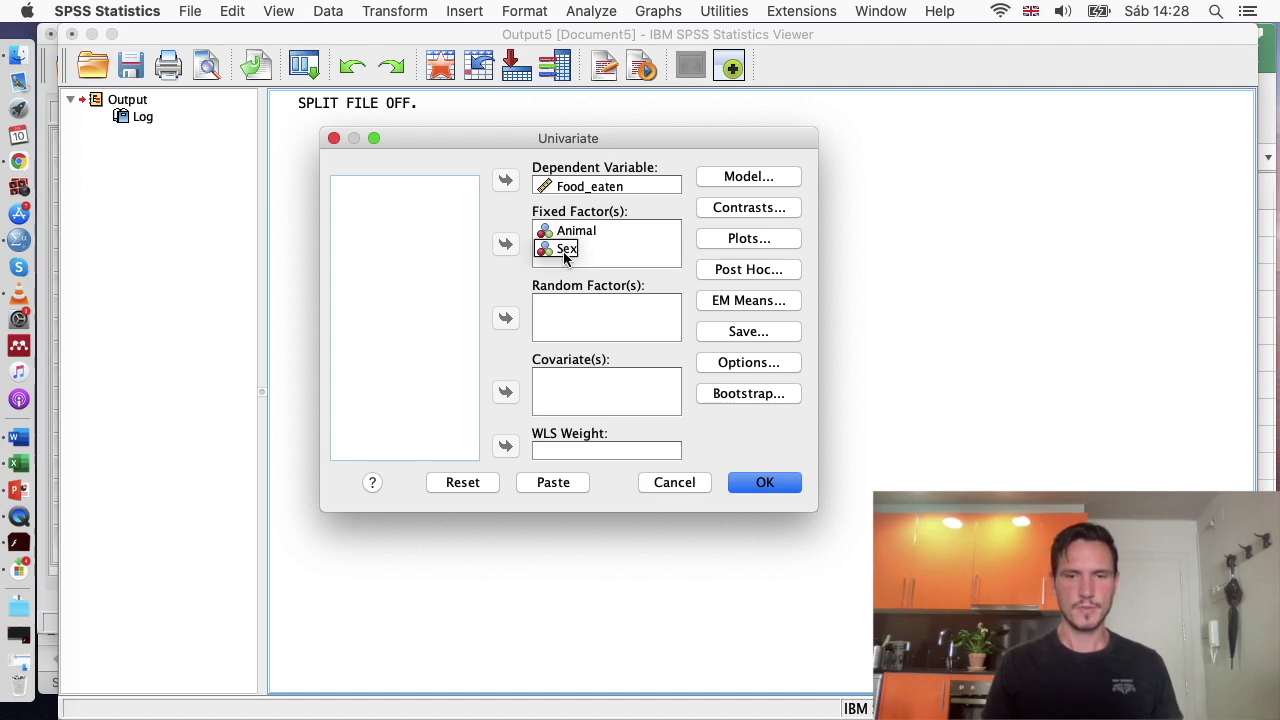
Add an Animal*Sex profile plot as a line chart, with Animal on the horizontal axis and Sex as separate lines
click(730, 239)
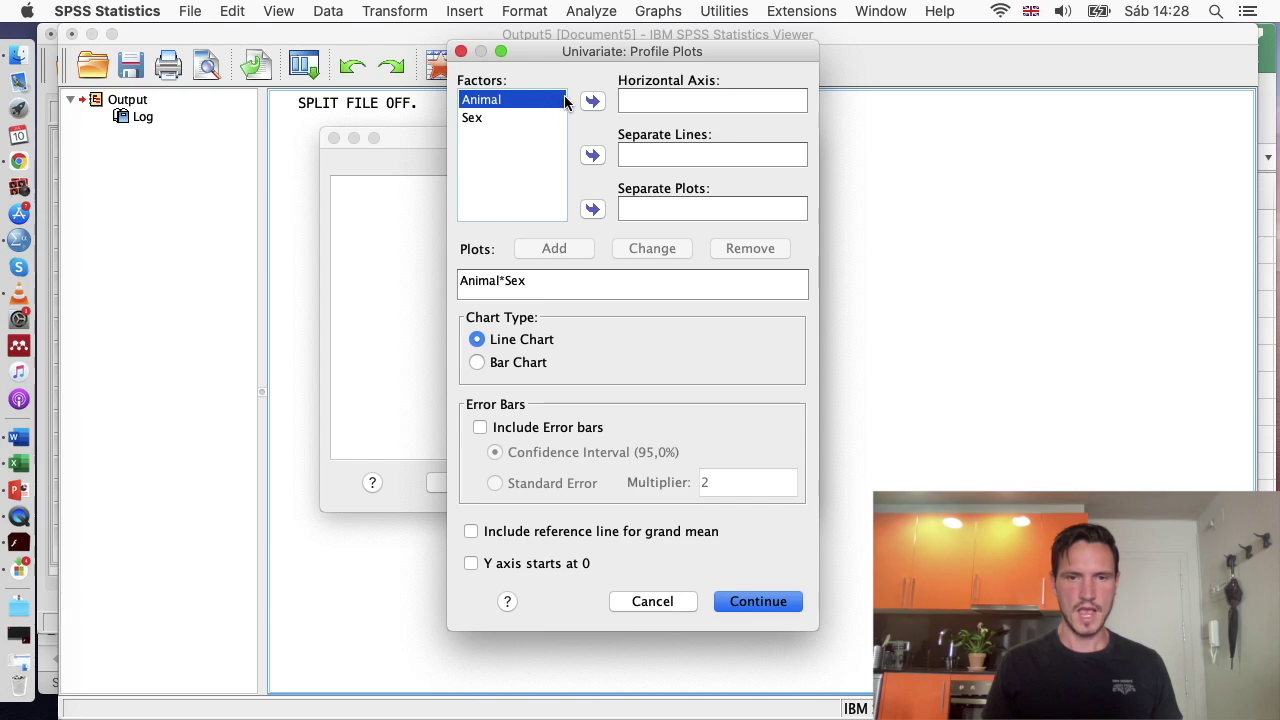
click(591, 103)
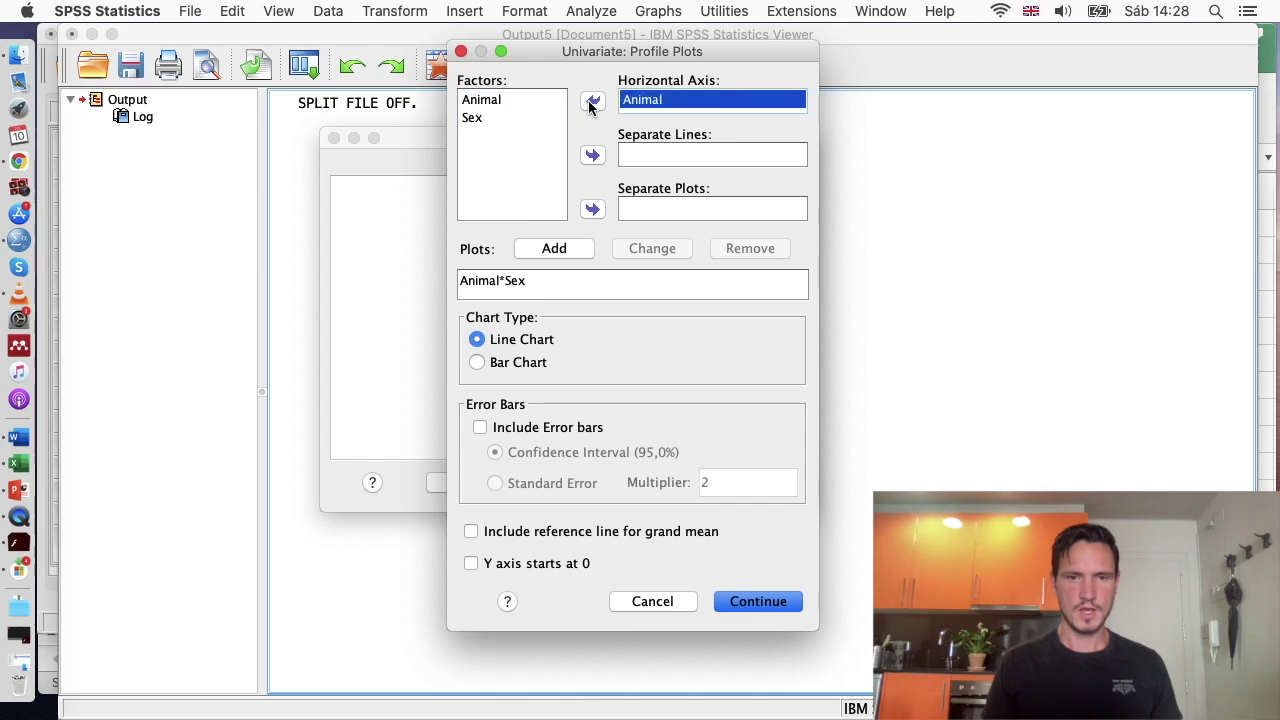
click(512, 119)
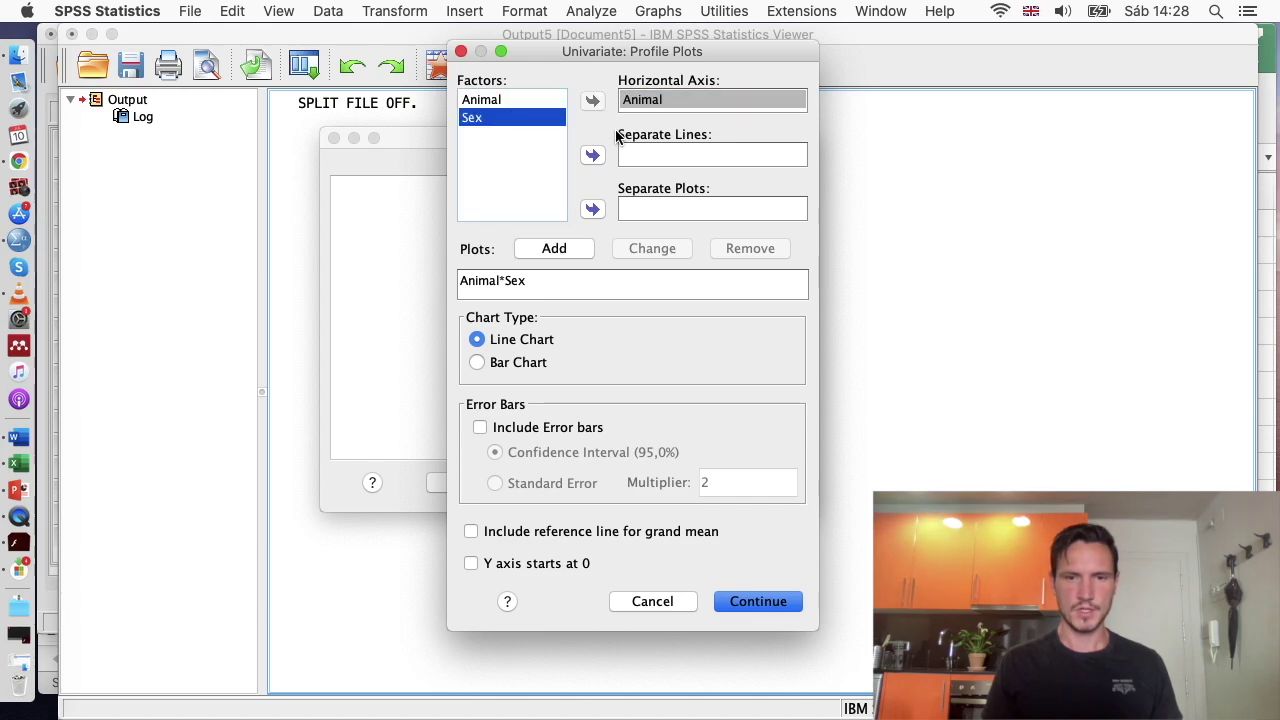
click(593, 155)
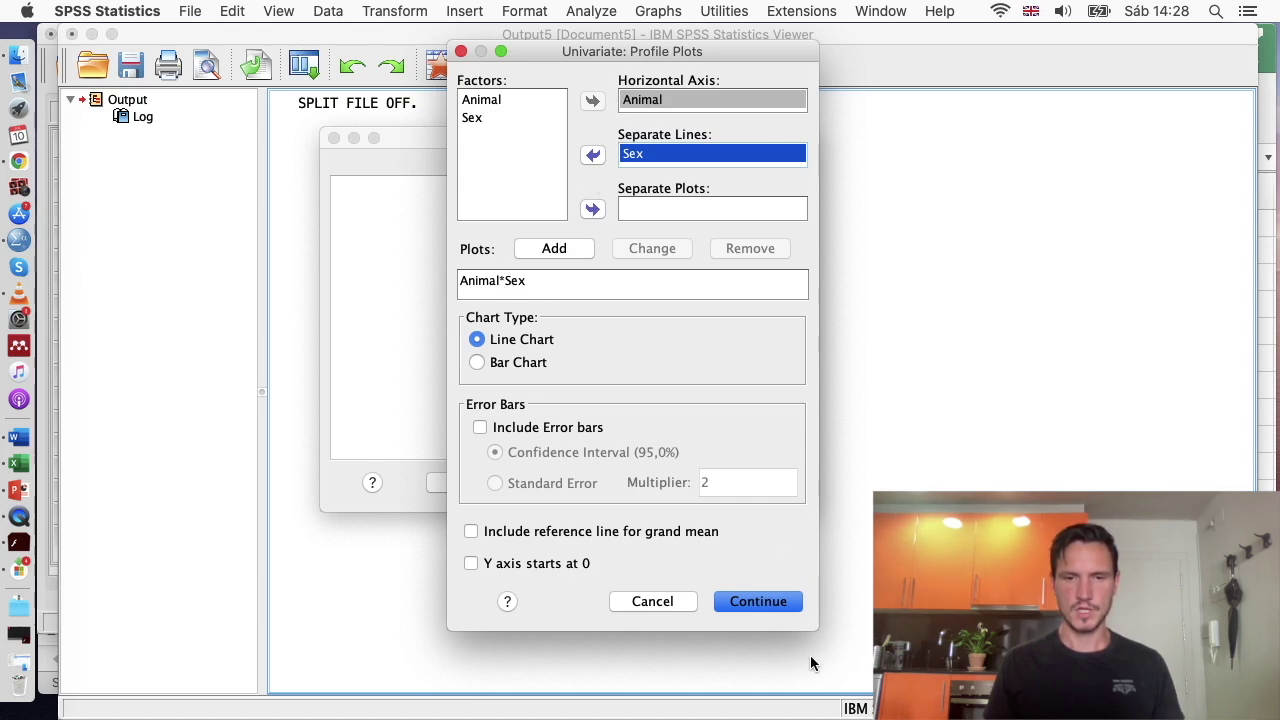
click(772, 606)
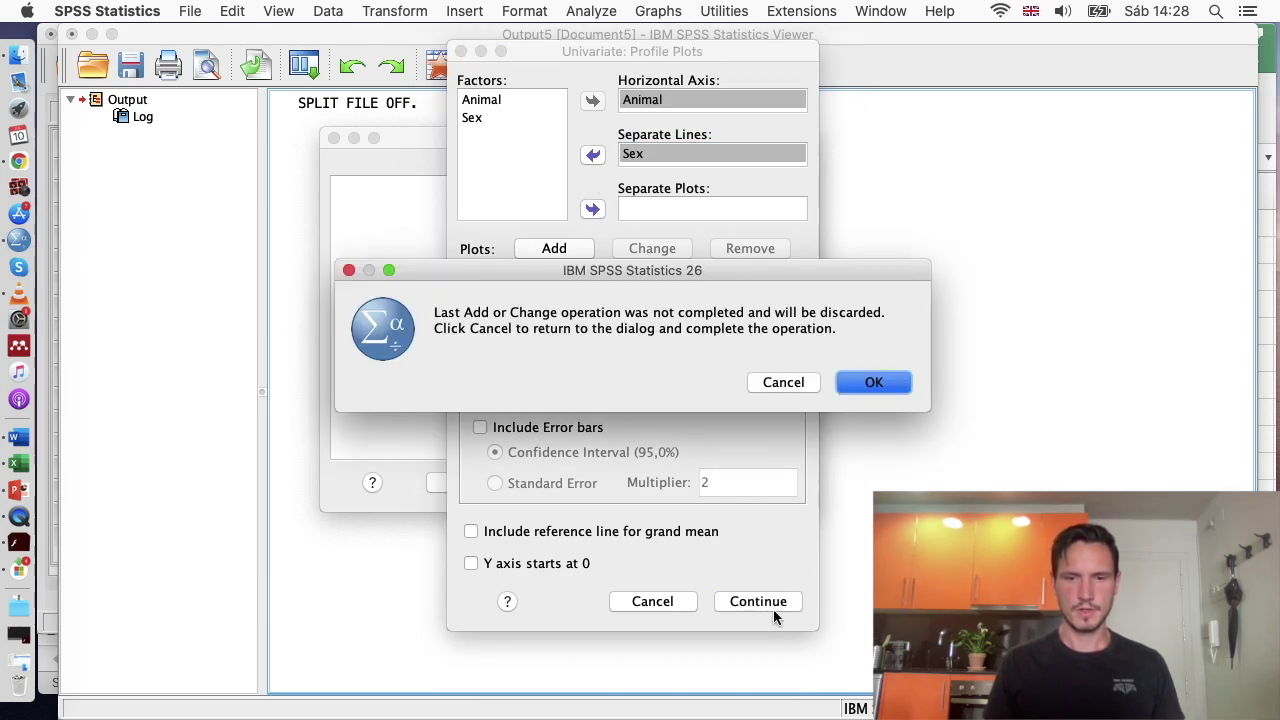
click(785, 385)
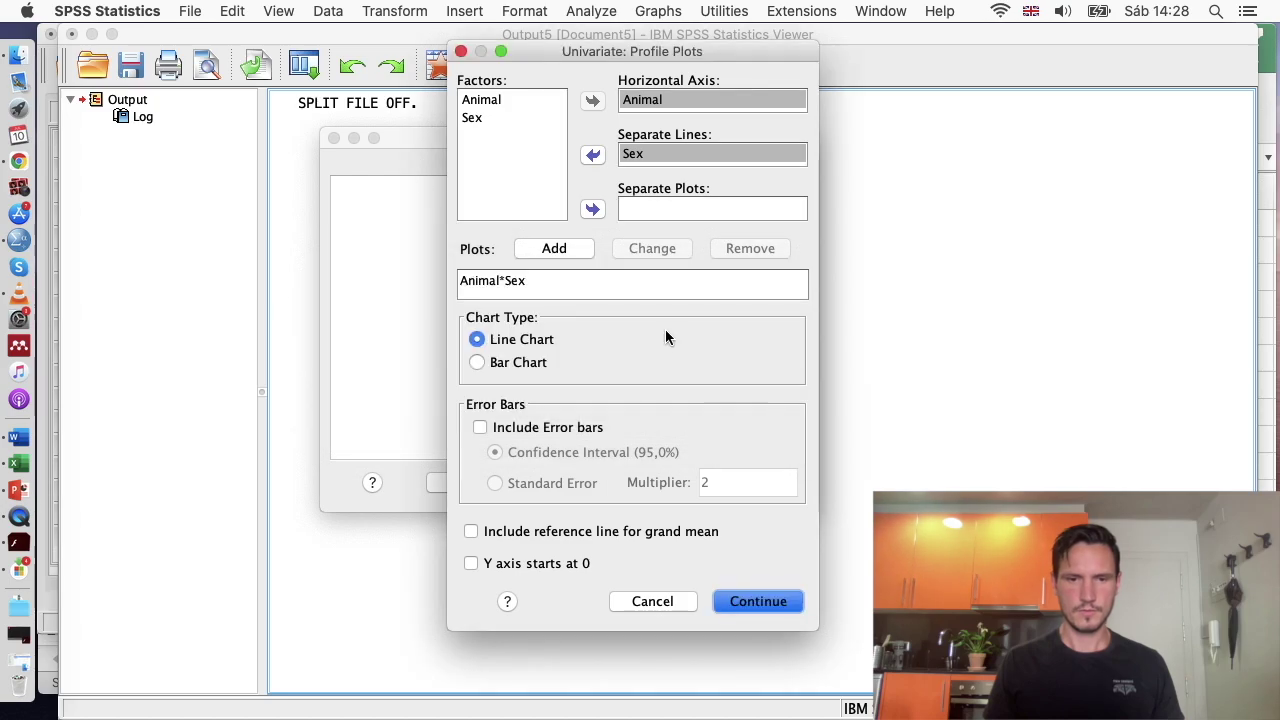
click(556, 252)
click(758, 602)
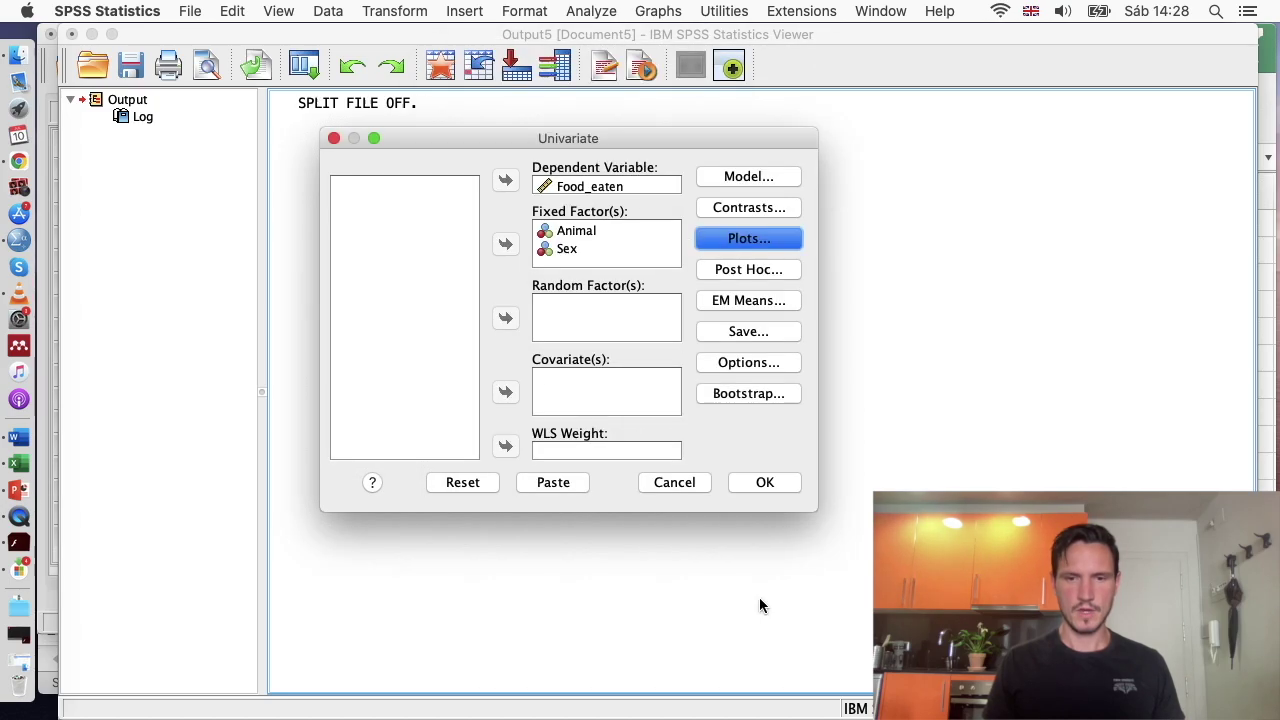
Run the univariate analysis with descriptive statistics, estimates of effect size and homogeneity tests included
click(759, 366)
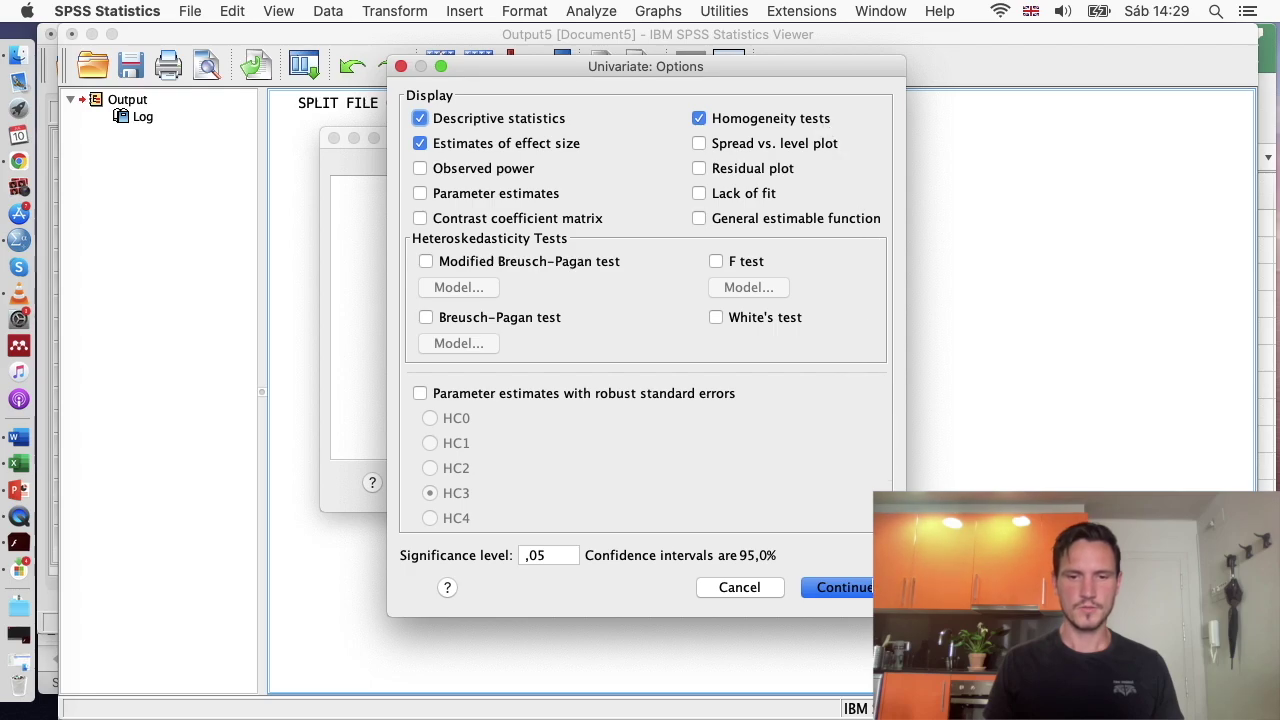
click(868, 587)
click(786, 487)
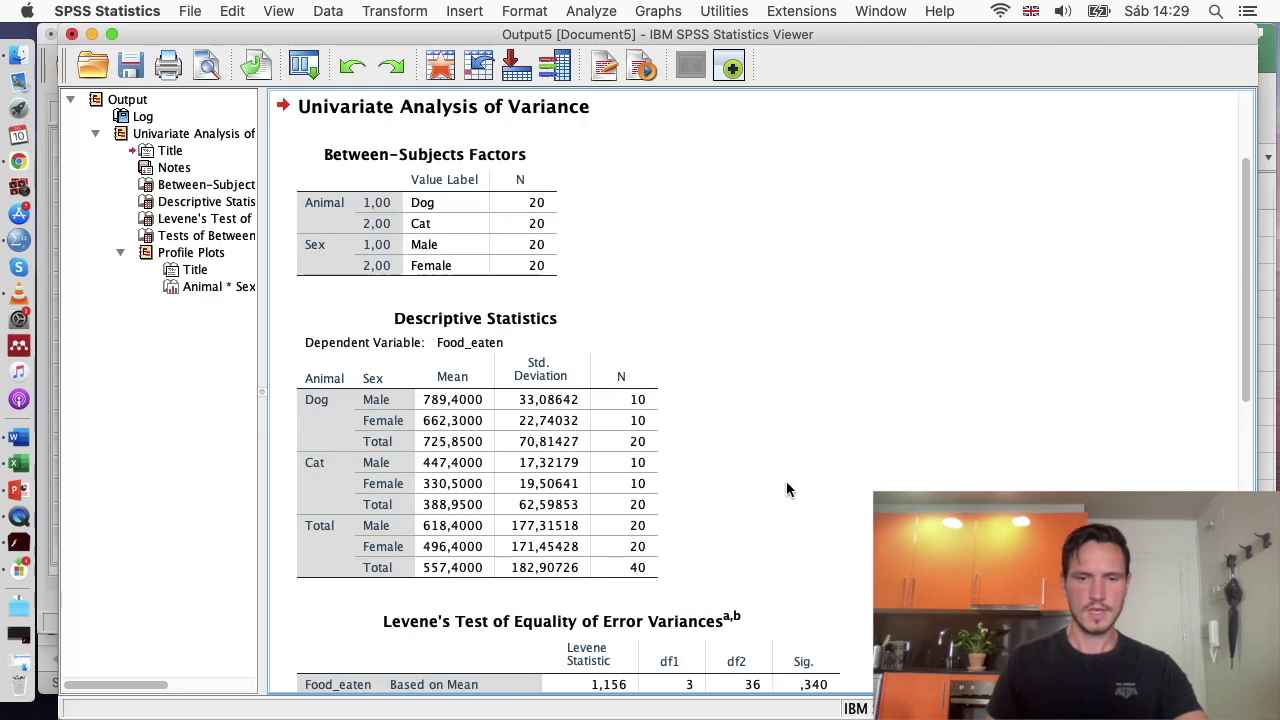
Examine the descriptive statistics per animal and sex group and Levene's test of equality of error variances
scroll(786, 487, down, 5)
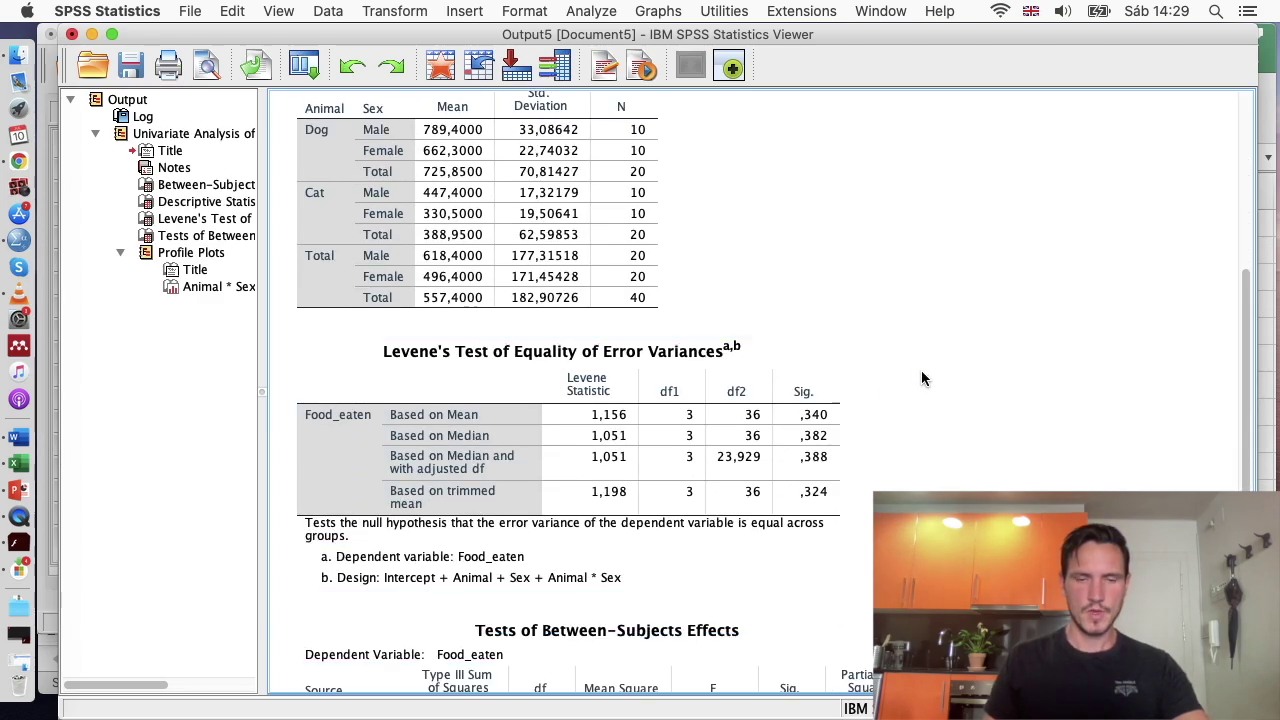
scroll(922, 378, up, 2)
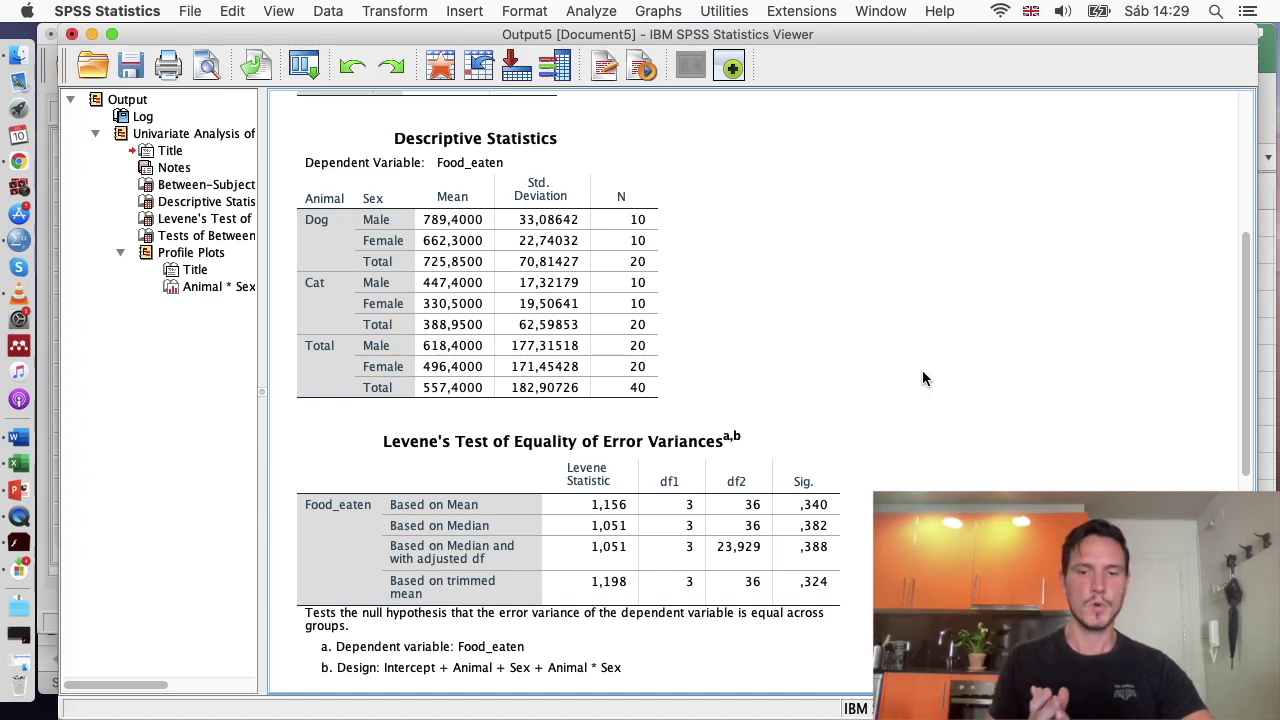
click(550, 467)
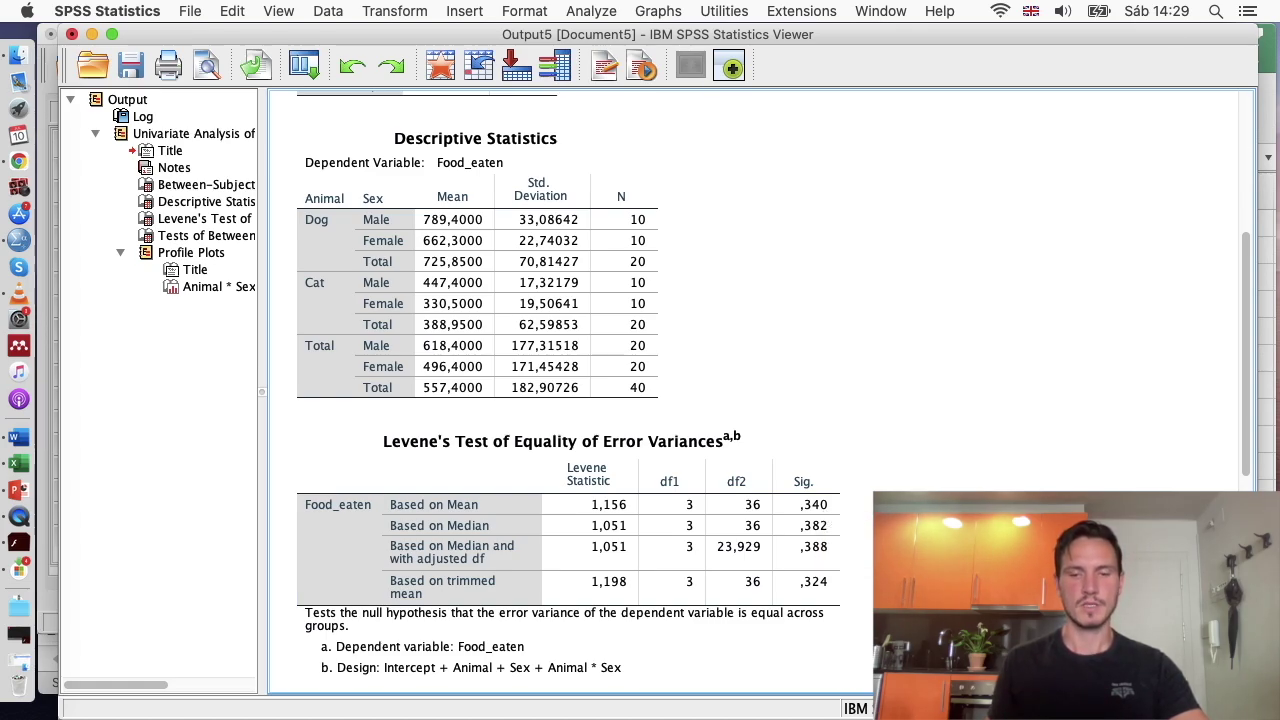
Examine the between-subjects significance and partial eta squared for Animal, Sex and the Animal * Sex interaction
scroll(600, 400, down, 10)
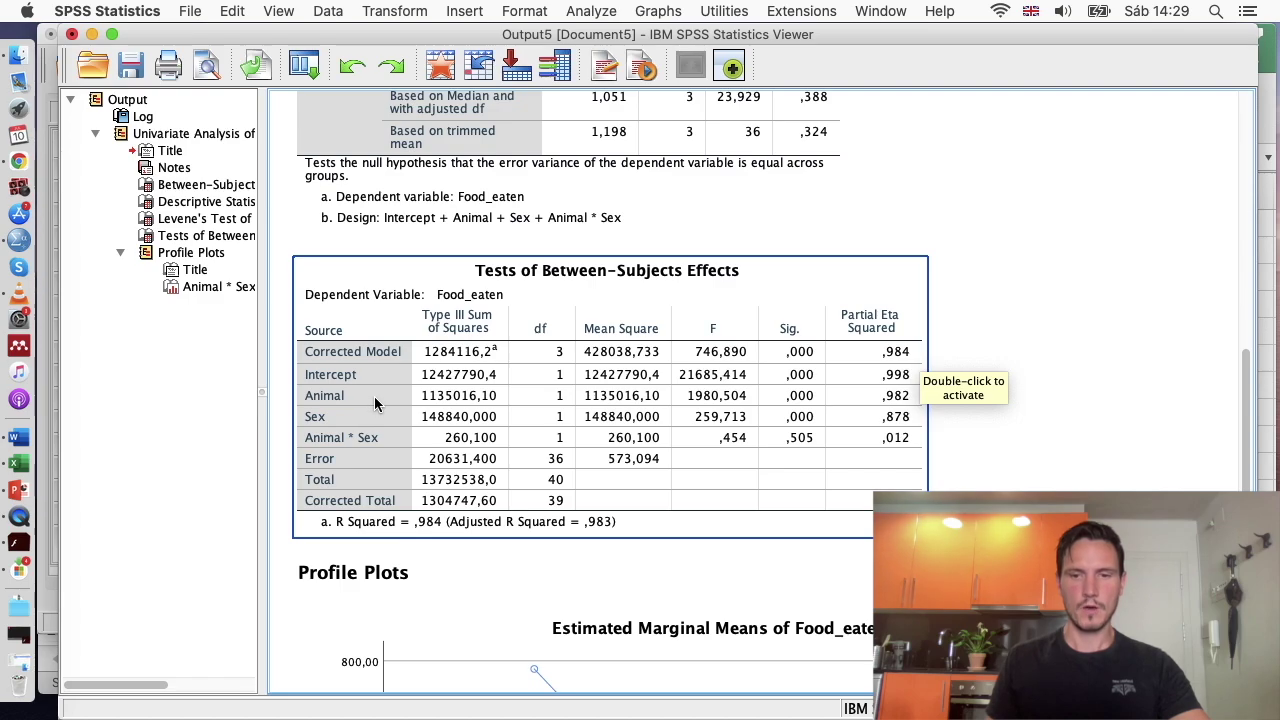
click(940, 394)
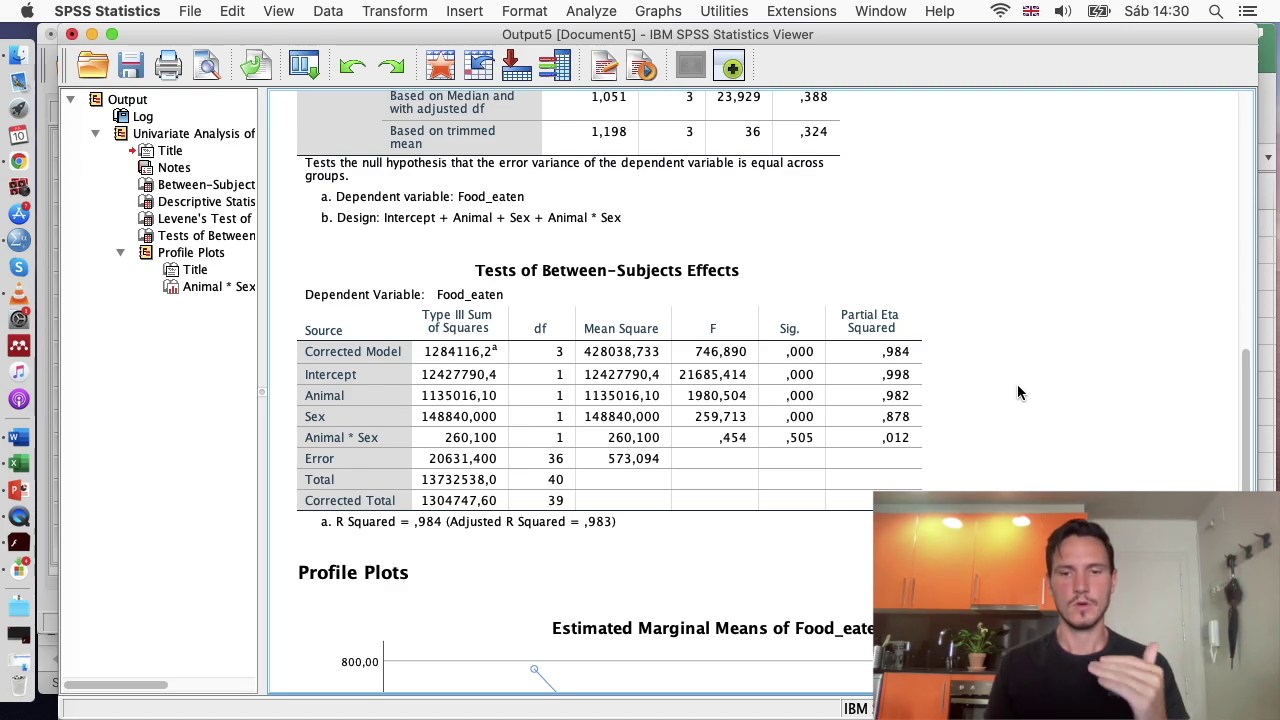
click(848, 397)
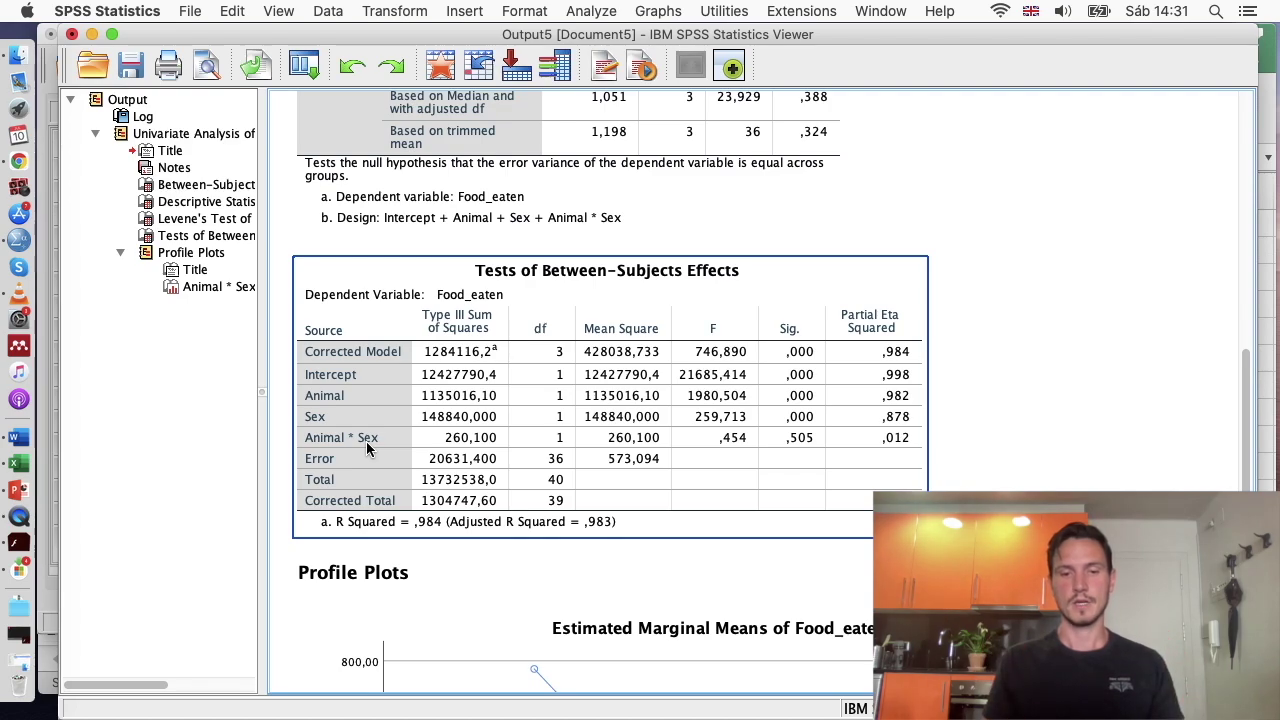
click(933, 443)
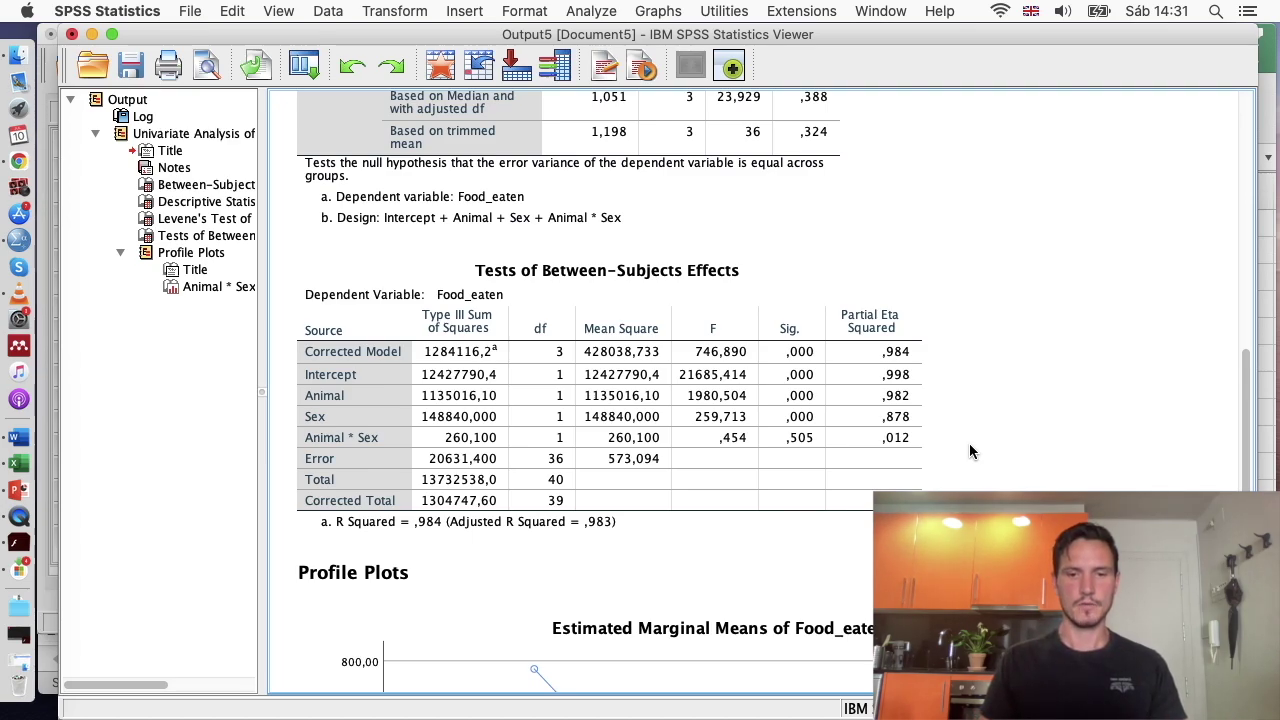
Review the estimated marginal means plot for males and females and compare it with the Animal * Sex interaction significance
scroll(969, 443, down, 8)
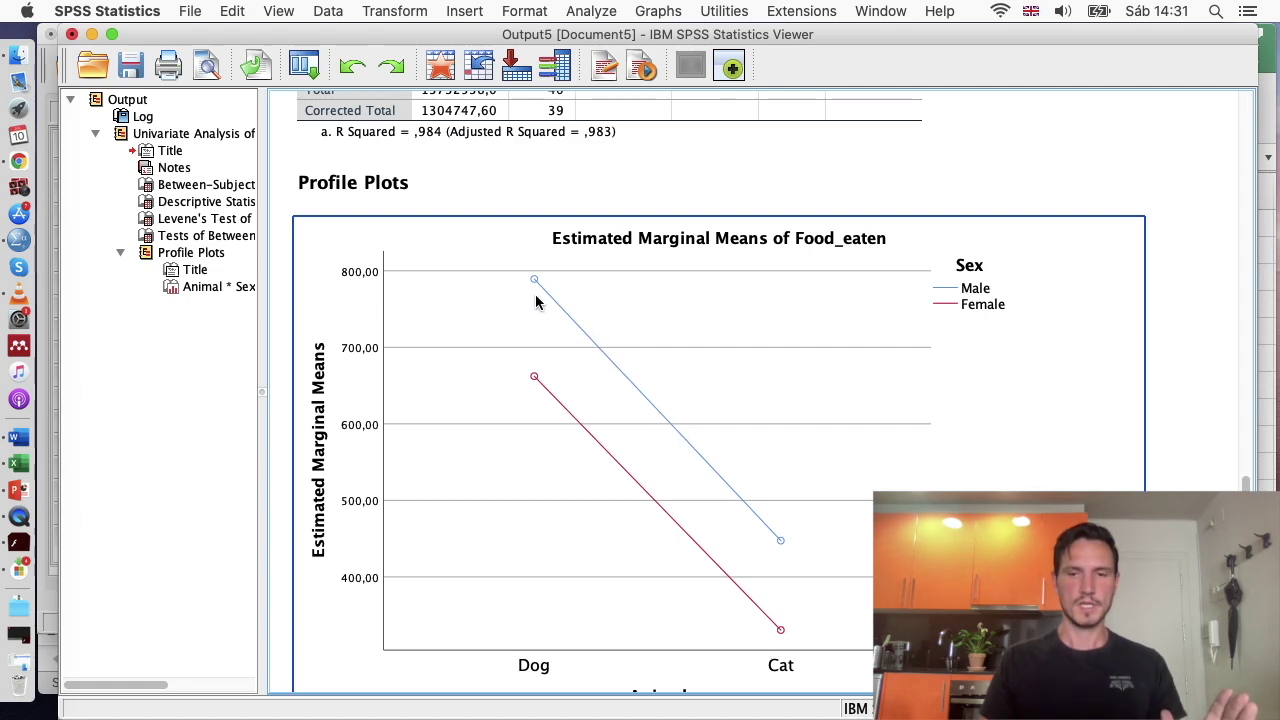
scroll(534, 316, down, 1)
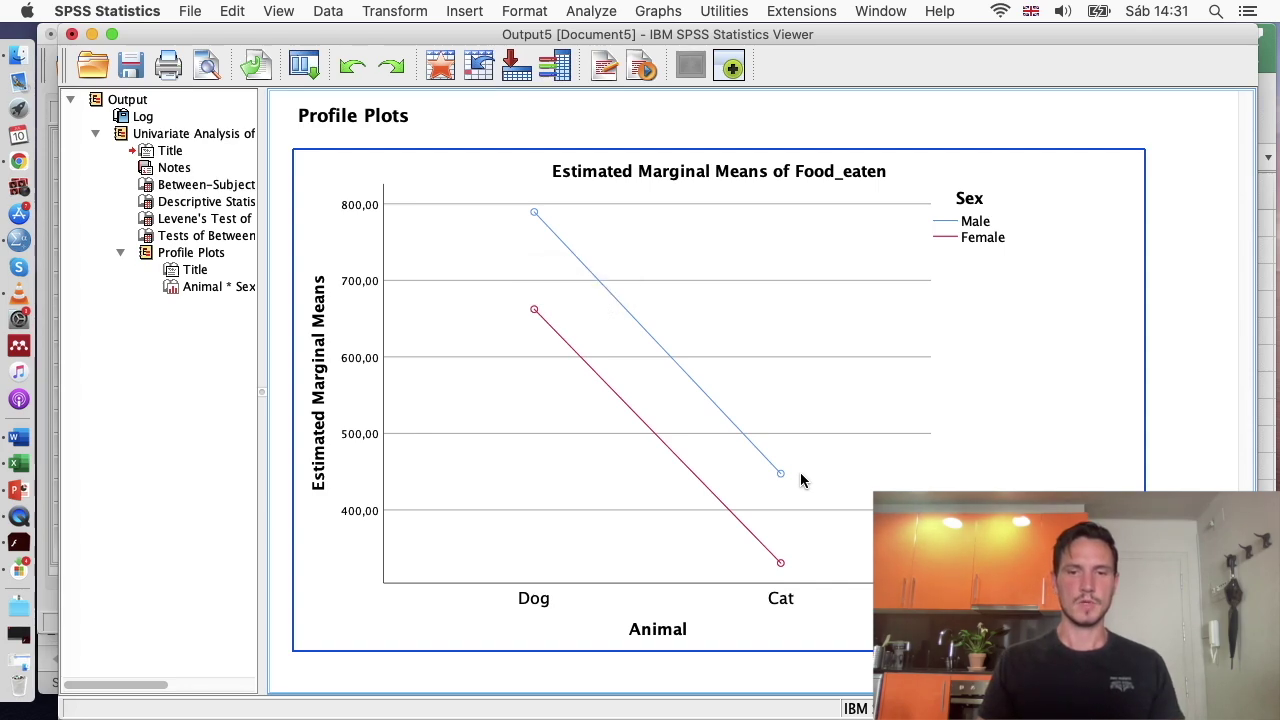
scroll(800, 481, up, 5)
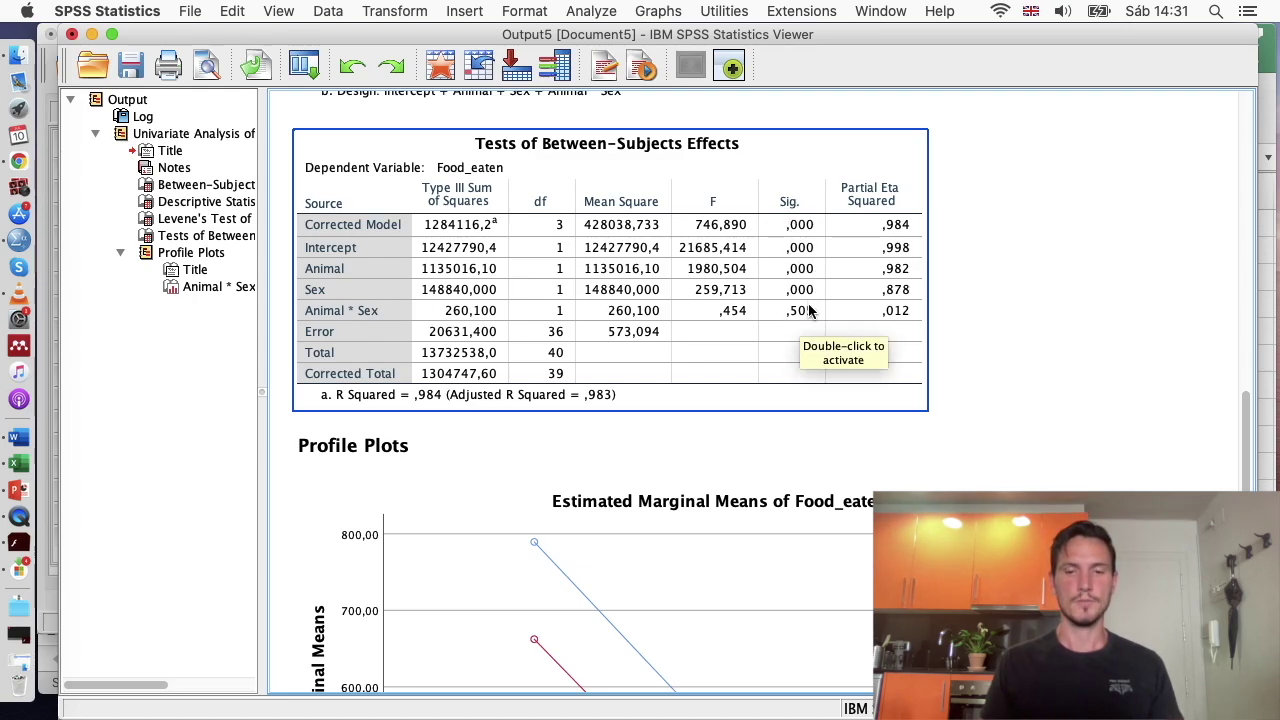
scroll(969, 335, down, 5)
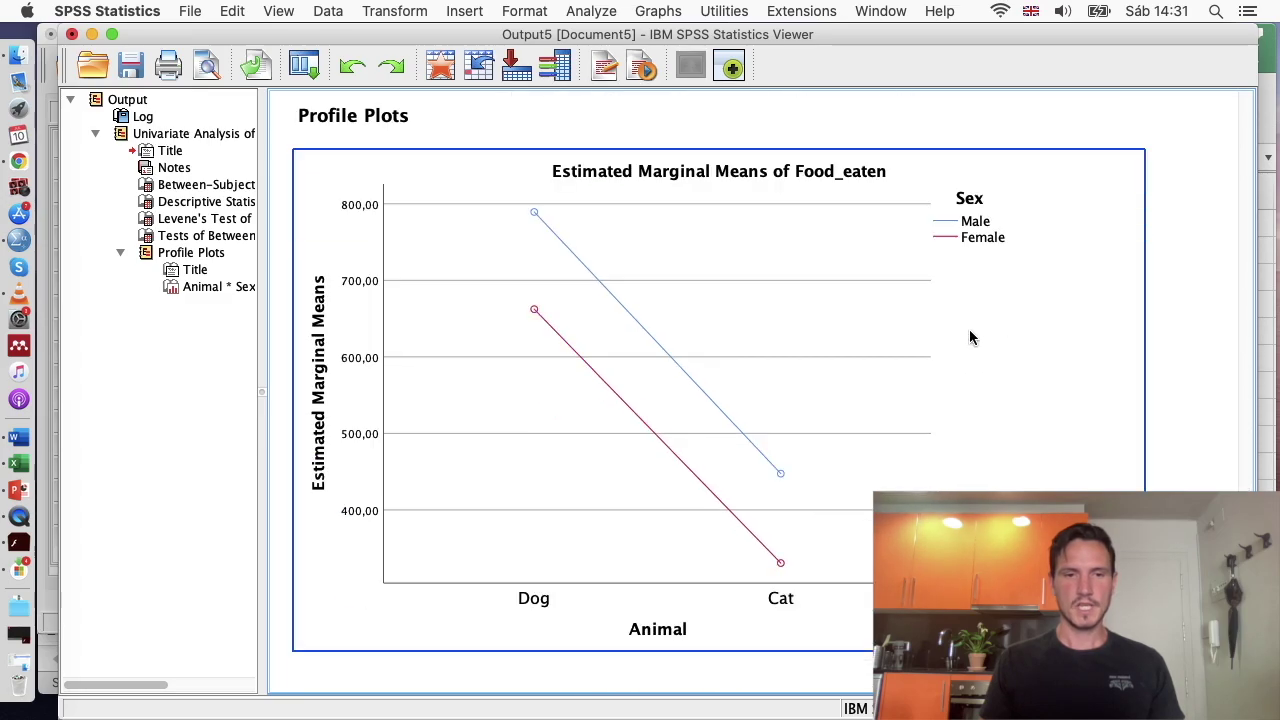
Switch to the Results write-up in Word and compare its F value for animal type with the SPSS Tests of Between-Subjects Effects table
key(ctrl+Up)
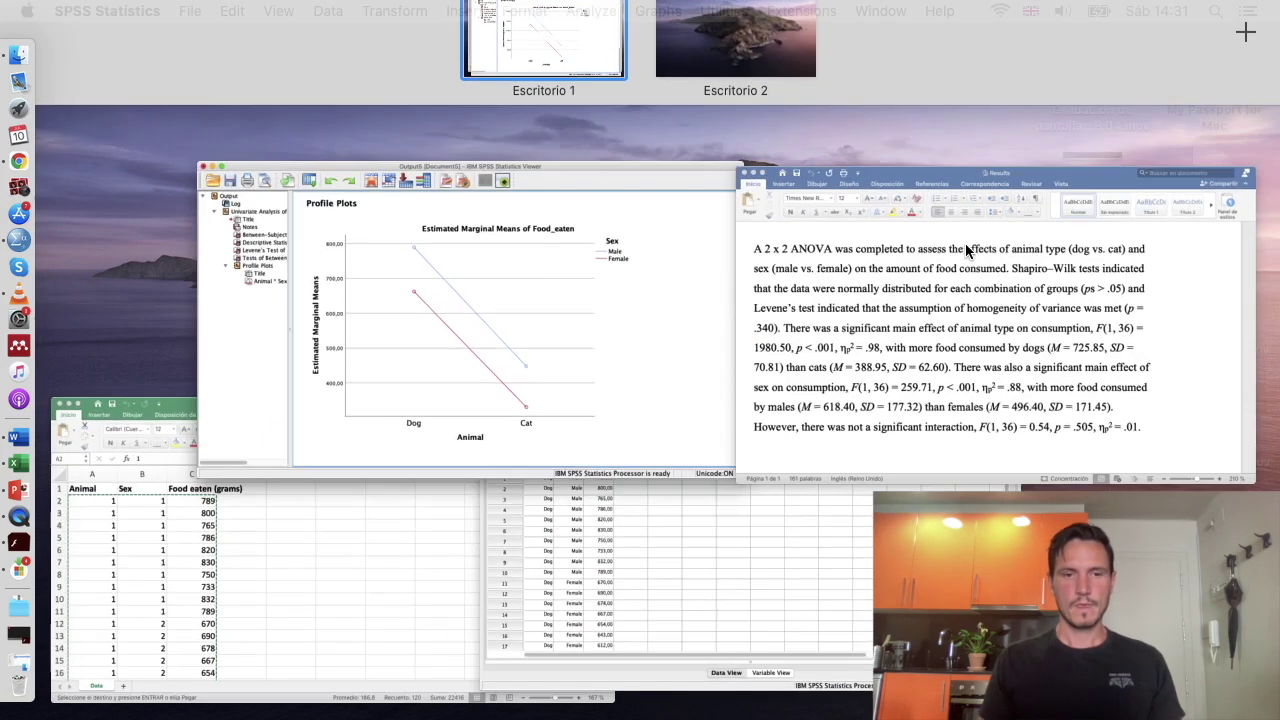
click(966, 247)
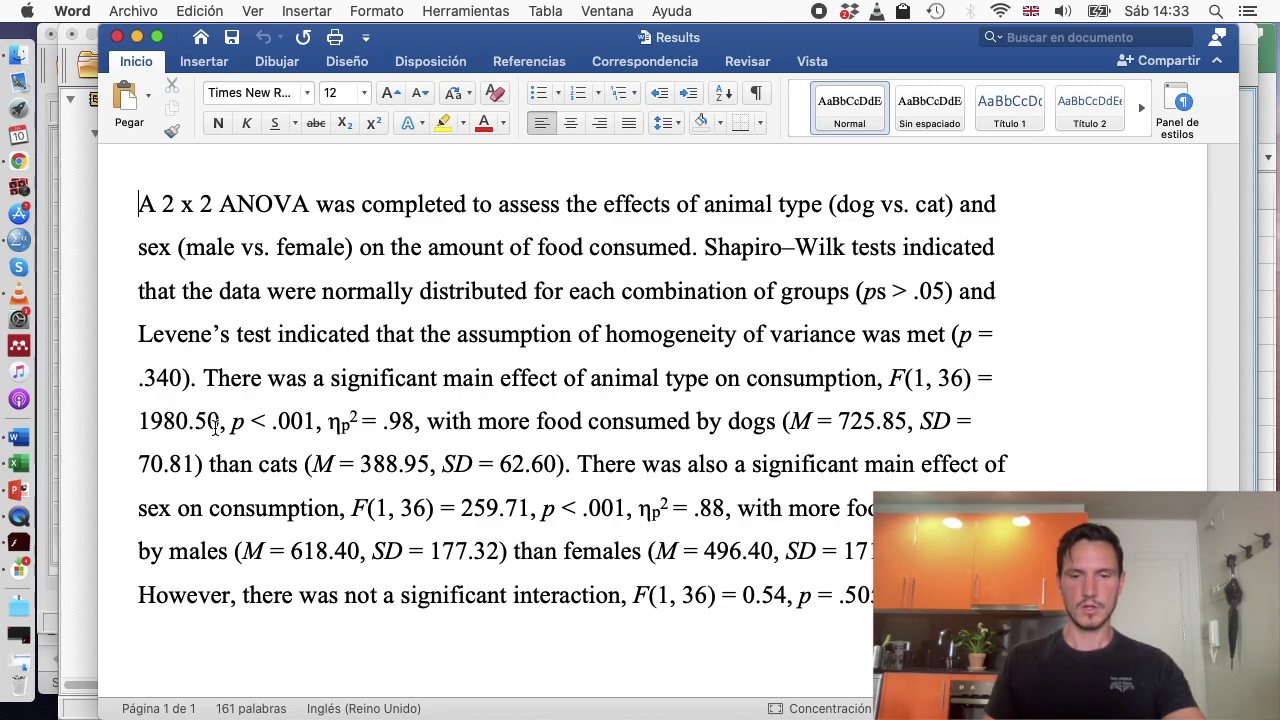
key(ctrl+Up)
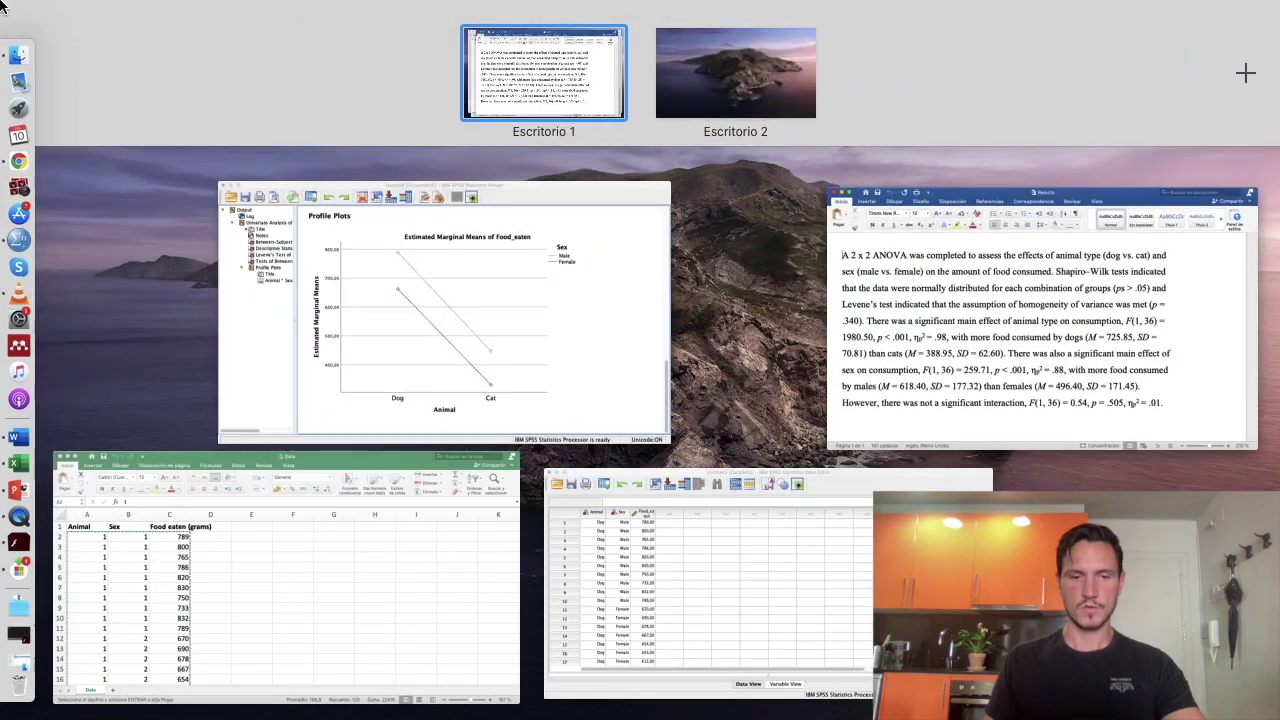
click(535, 275)
scroll(643, 310, up, 5)
scroll(643, 310, down, 3)
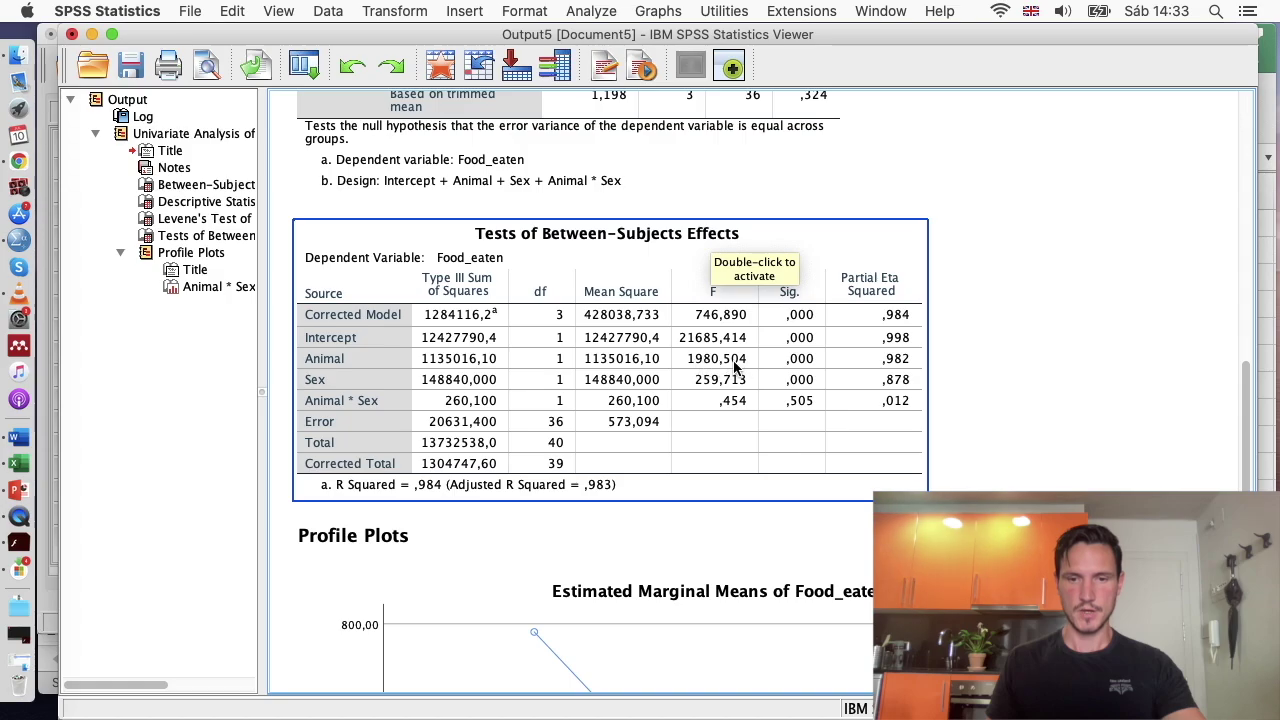
key(ctrl+Up)
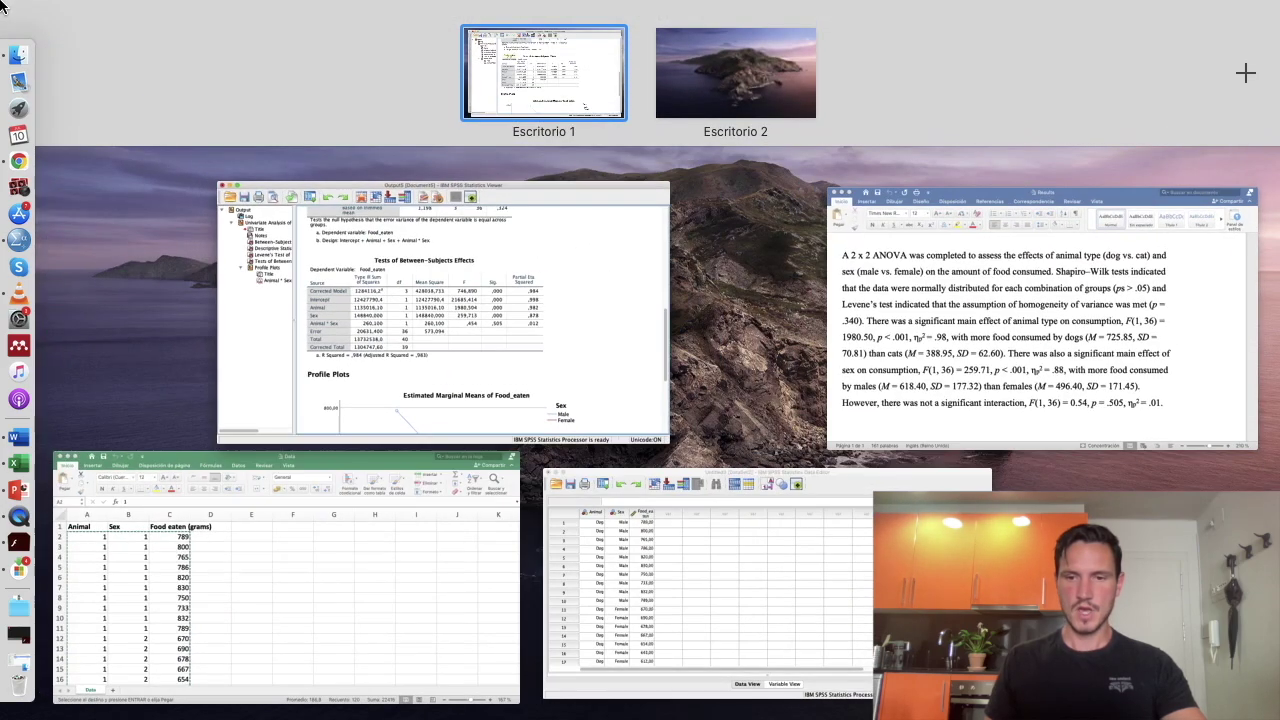
click(851, 312)
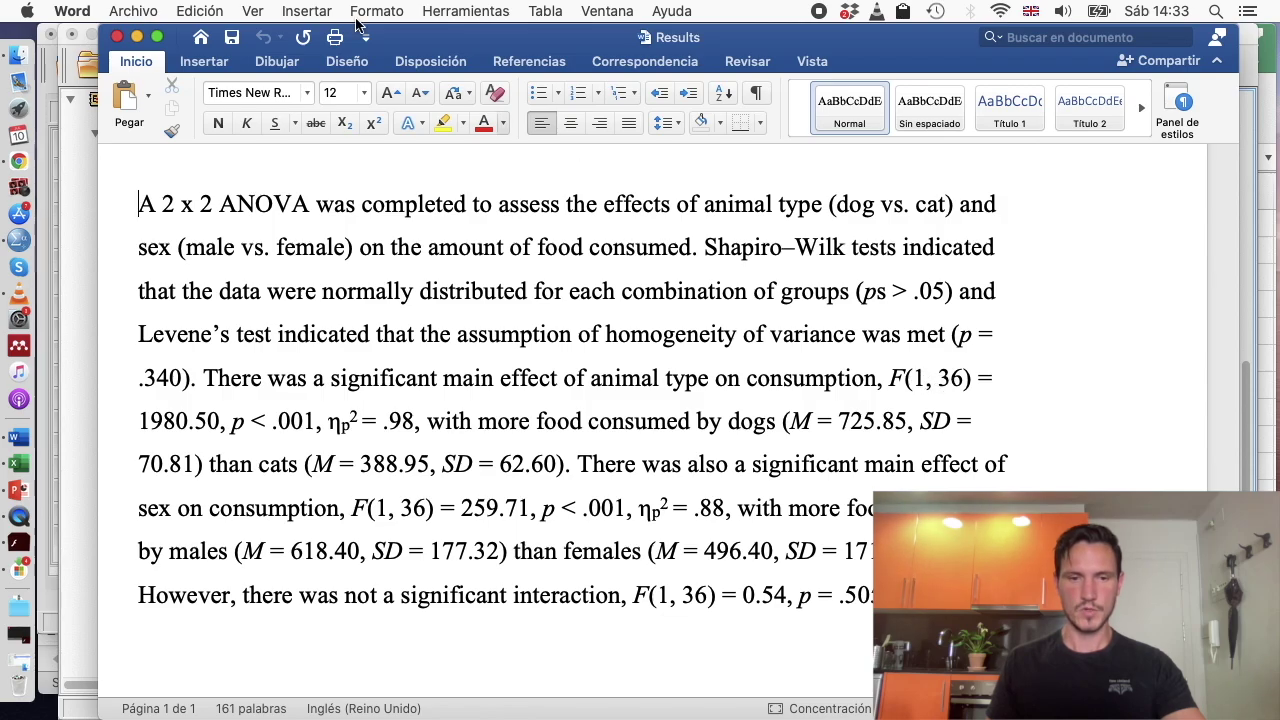
Compare the degrees of freedom and p value reported for the animal type effect with the SPSS between-subjects effects table
key(ctrl+Up)
click(601, 381)
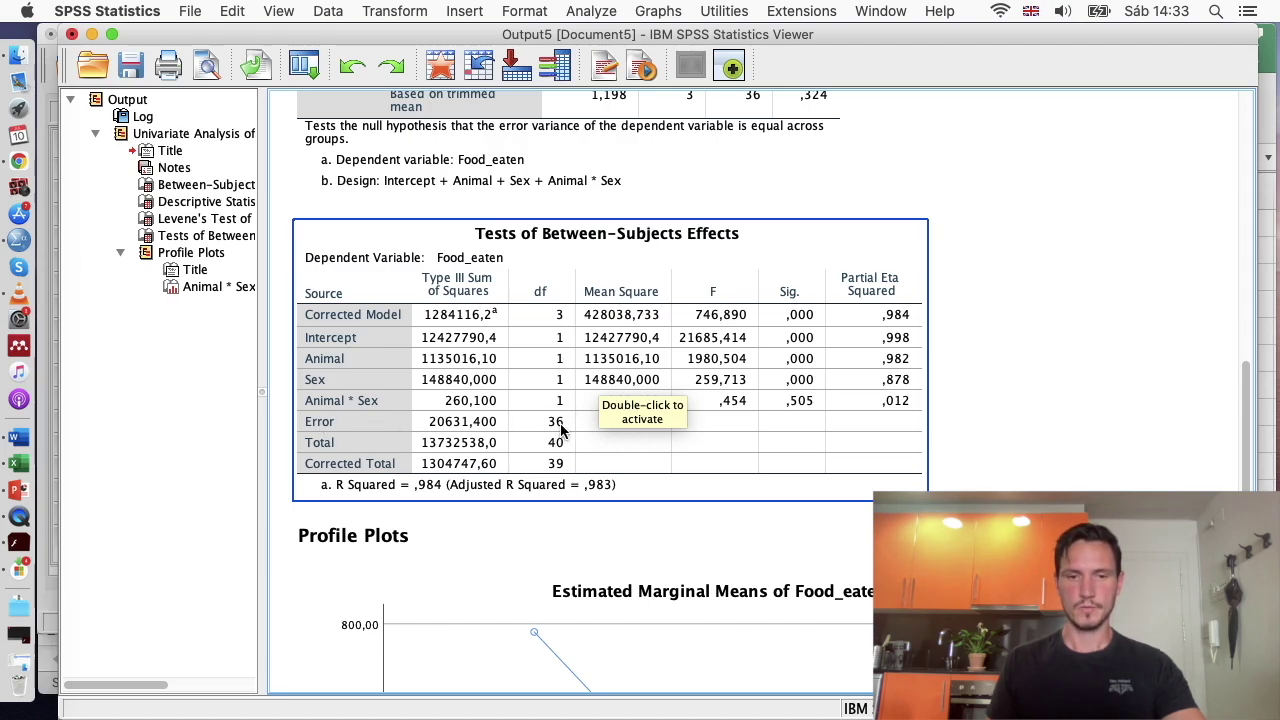
key(ctrl+Up)
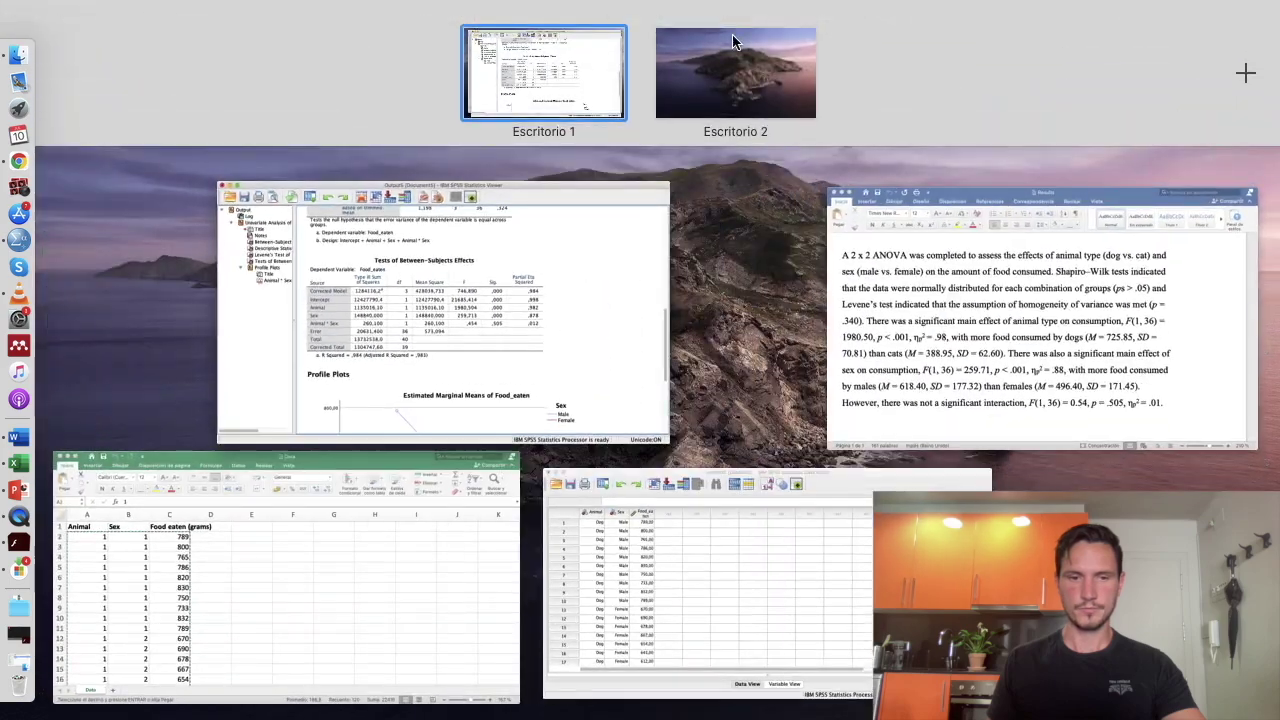
click(1062, 222)
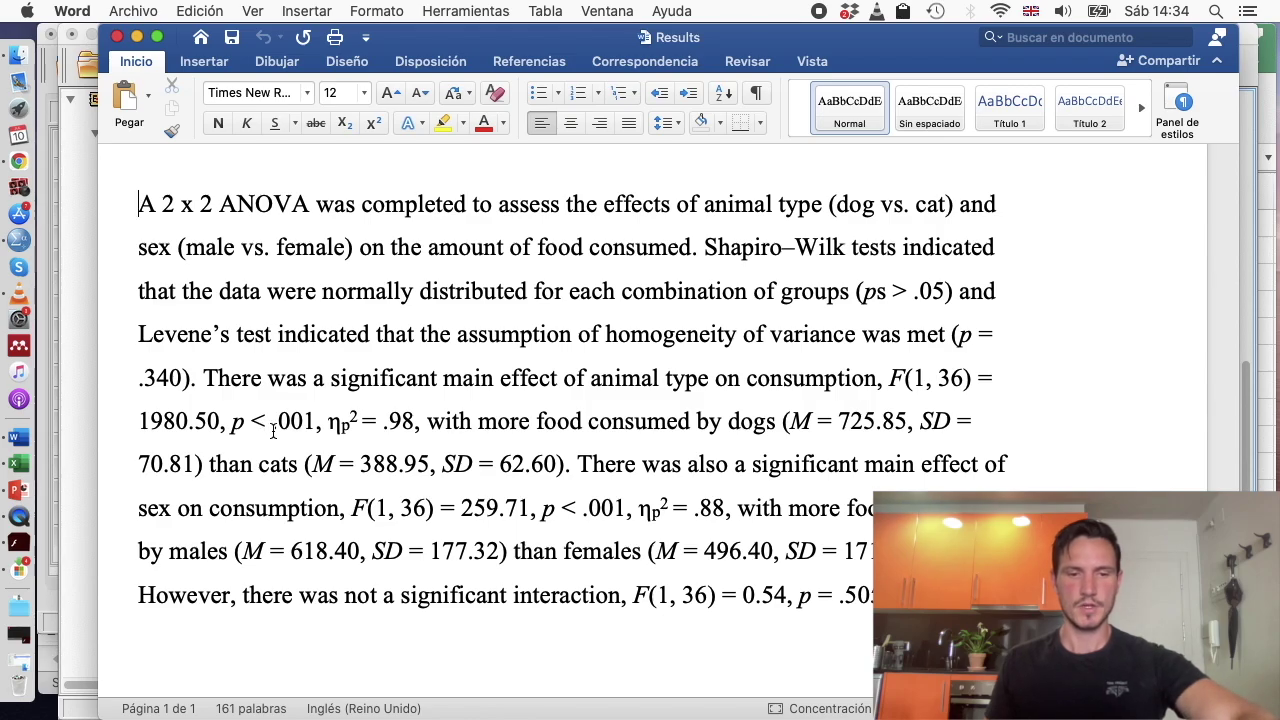
key(ctrl+Up)
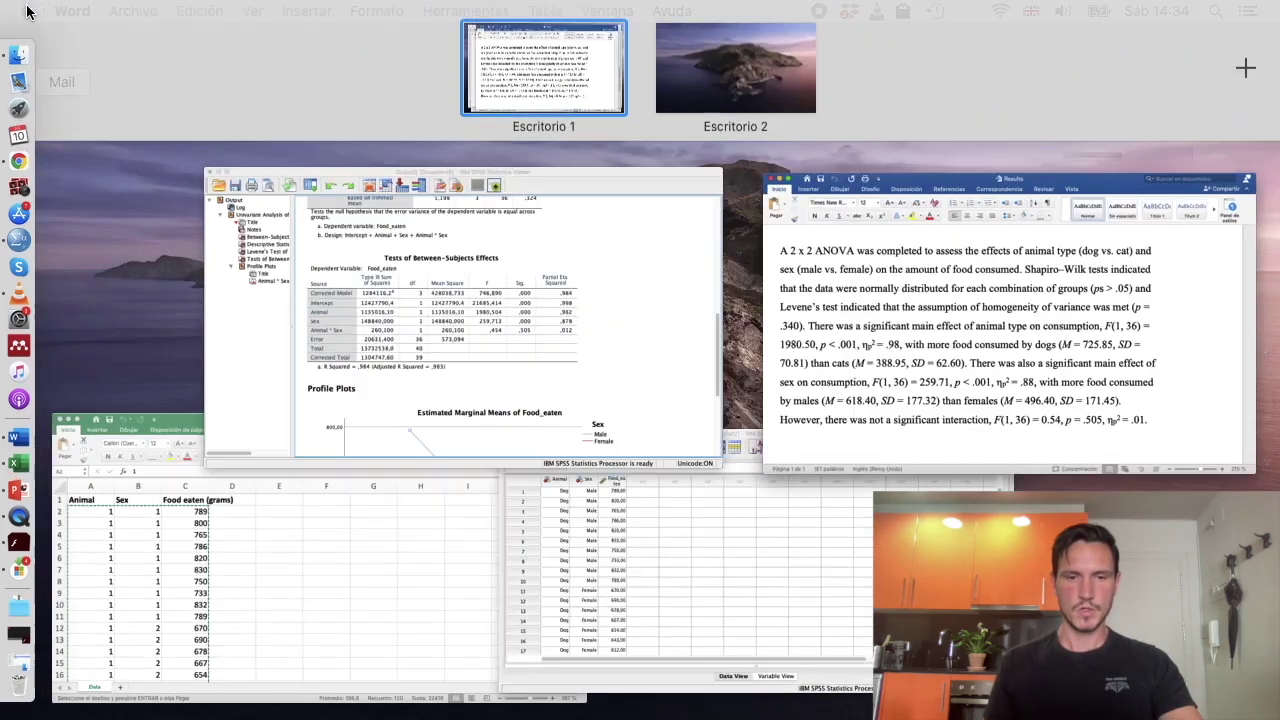
click(560, 390)
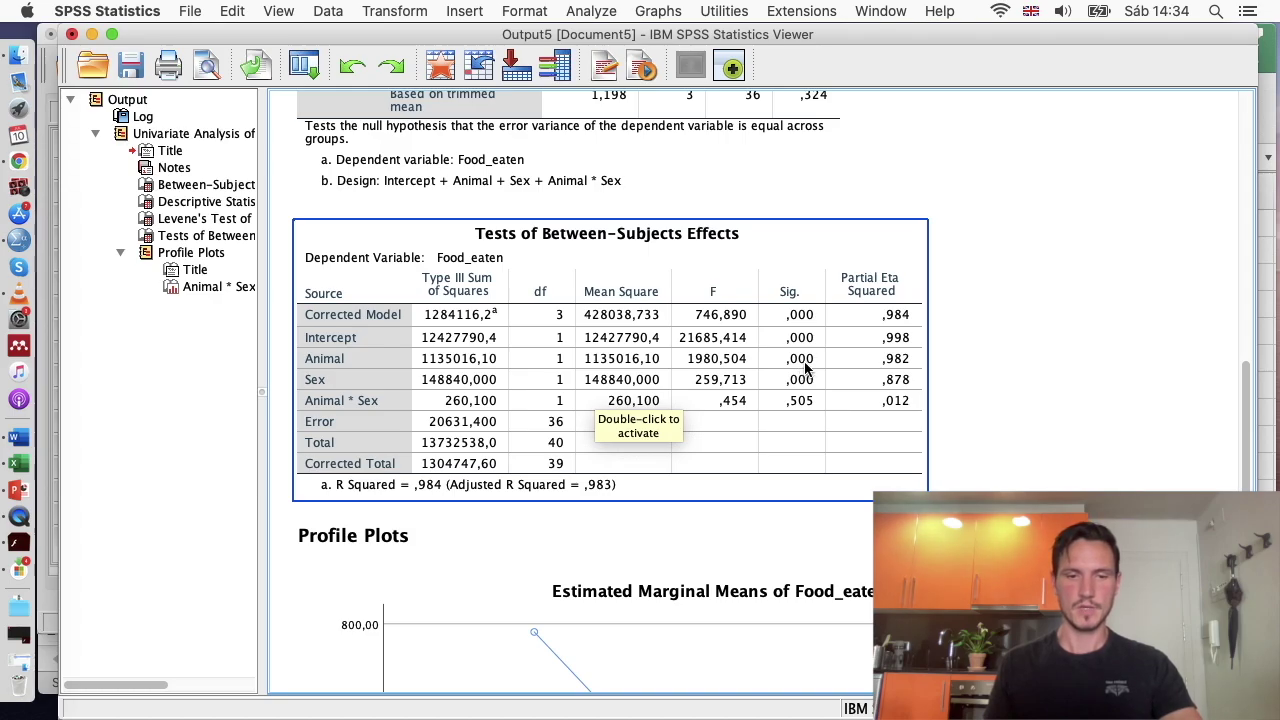
key(ctrl+Up)
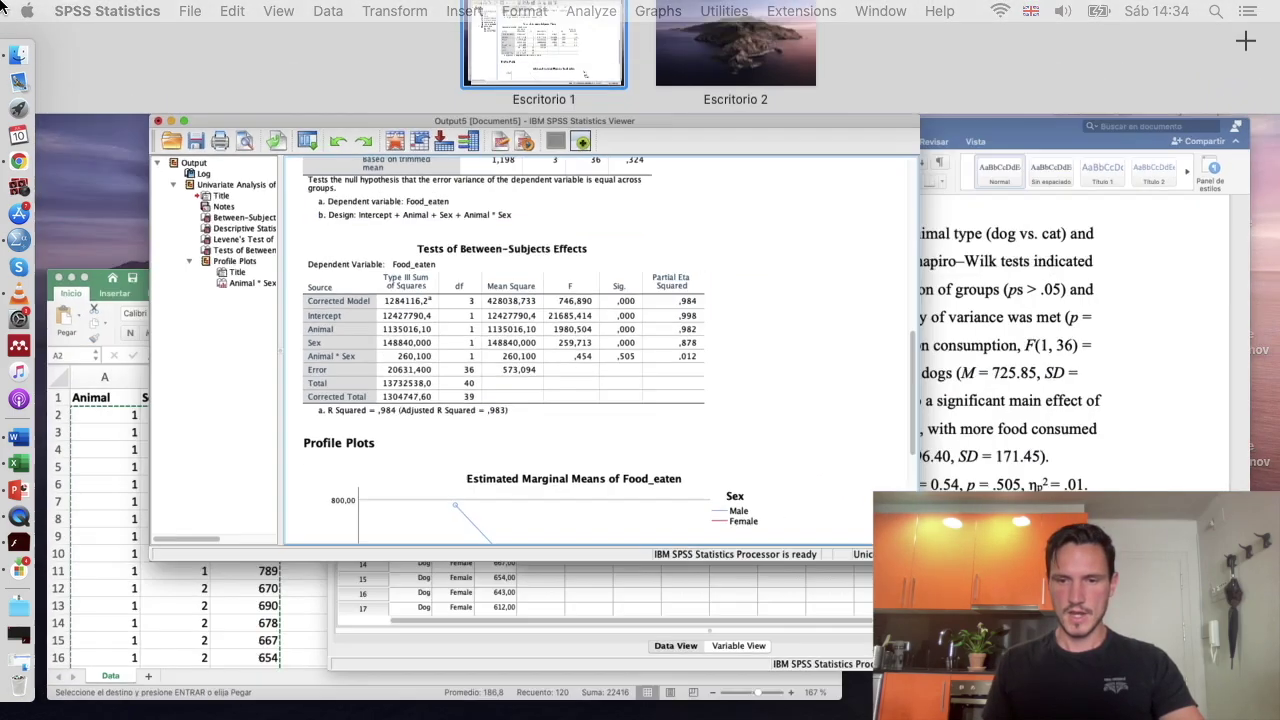
click(1040, 320)
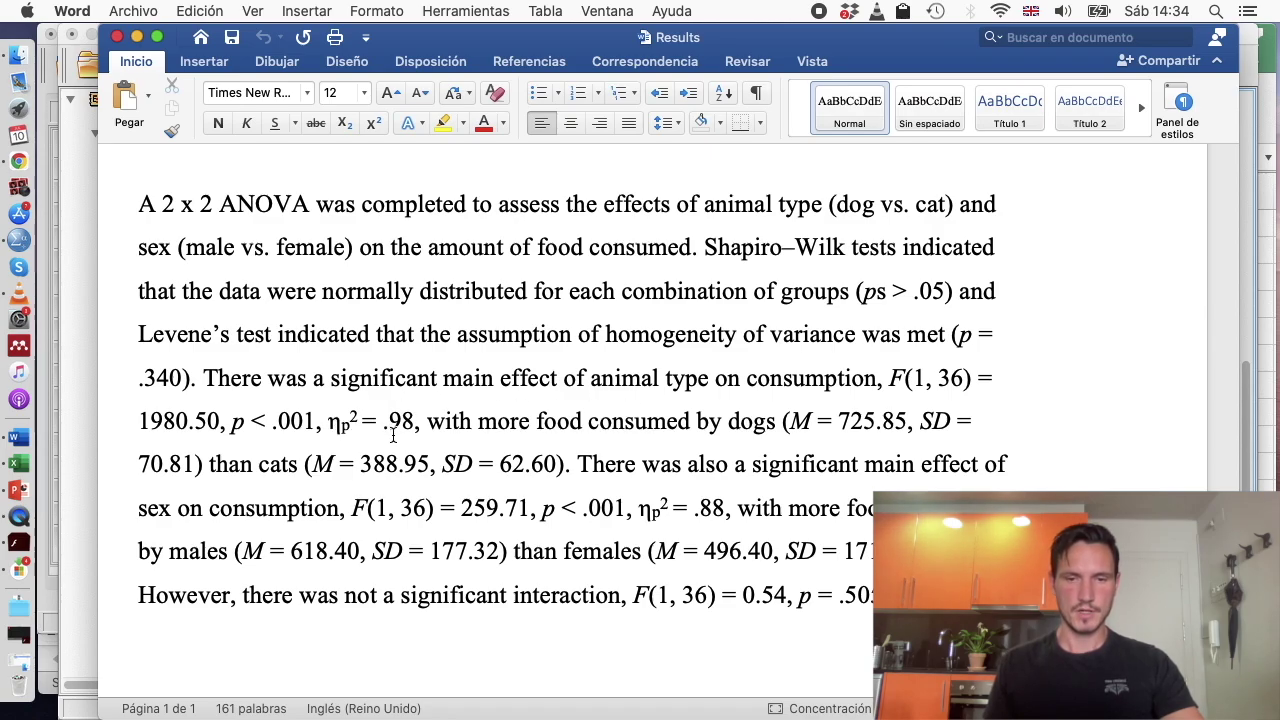
Compare the partial eta squared for Animal in the SPSS output with the effect size reported in the Word write-up
key(ctrl+Up)
click(658, 293)
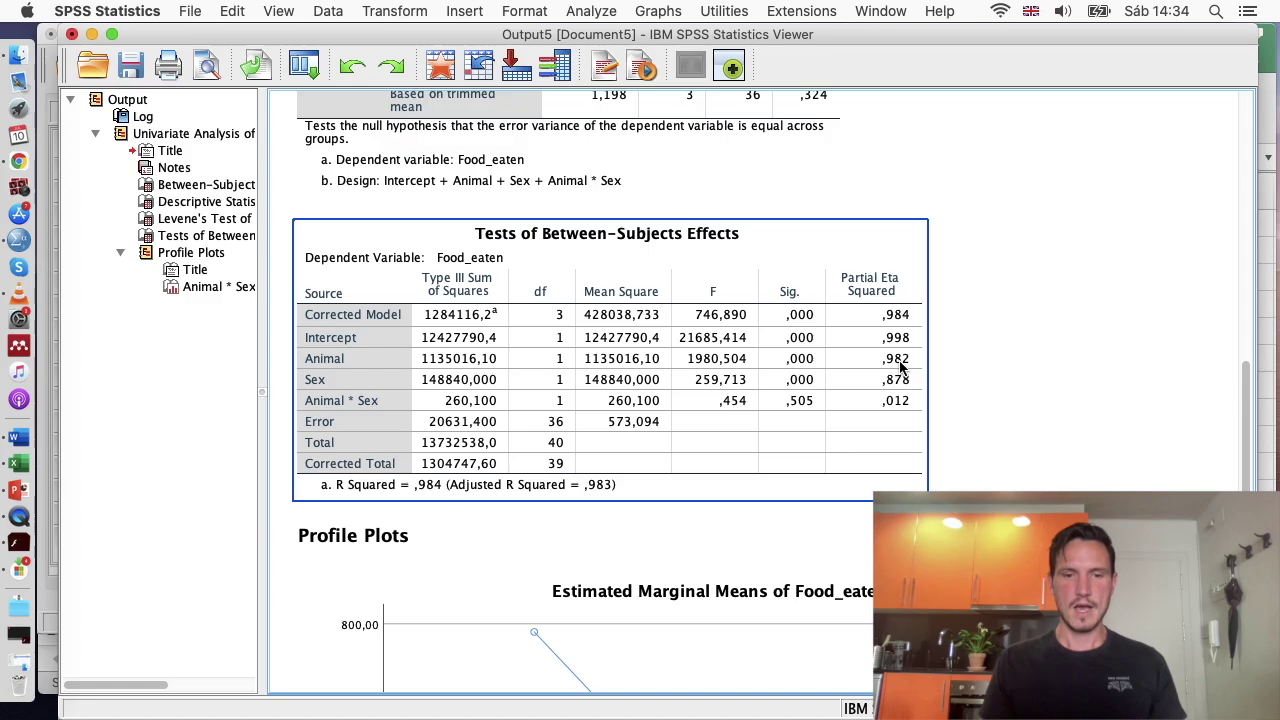
click(850, 200)
click(436, 316)
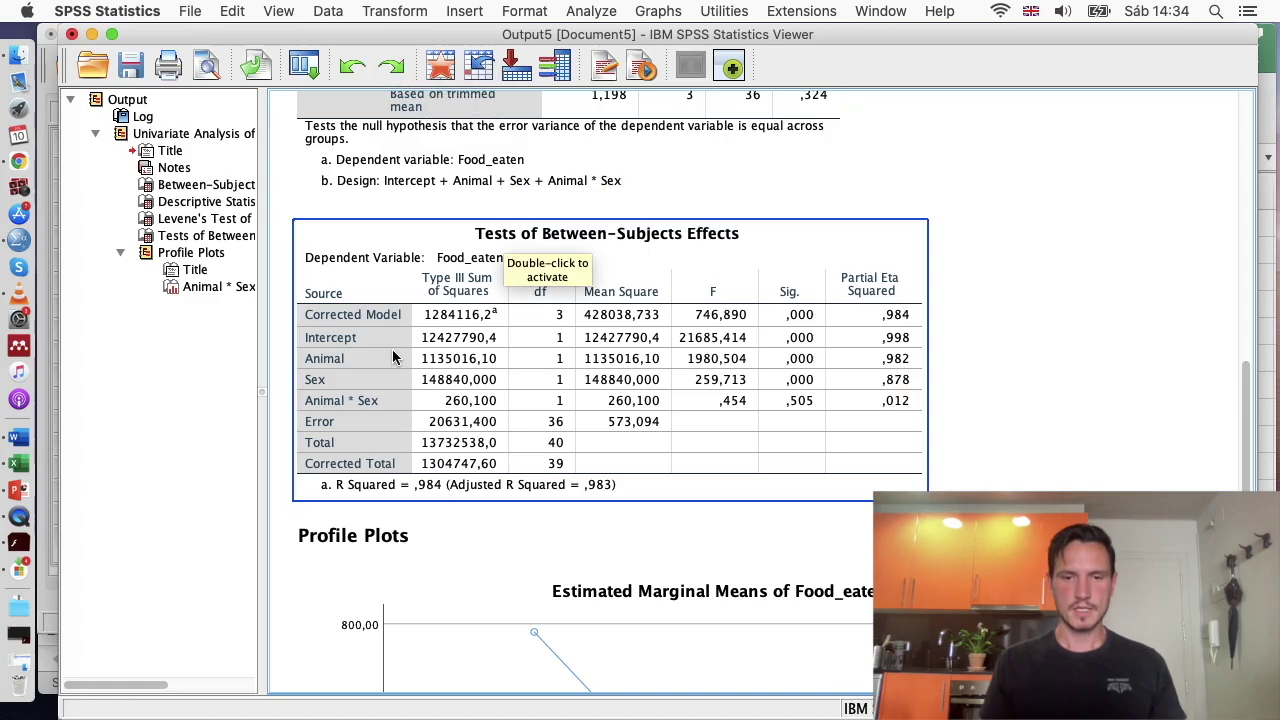
key(ctrl+Up)
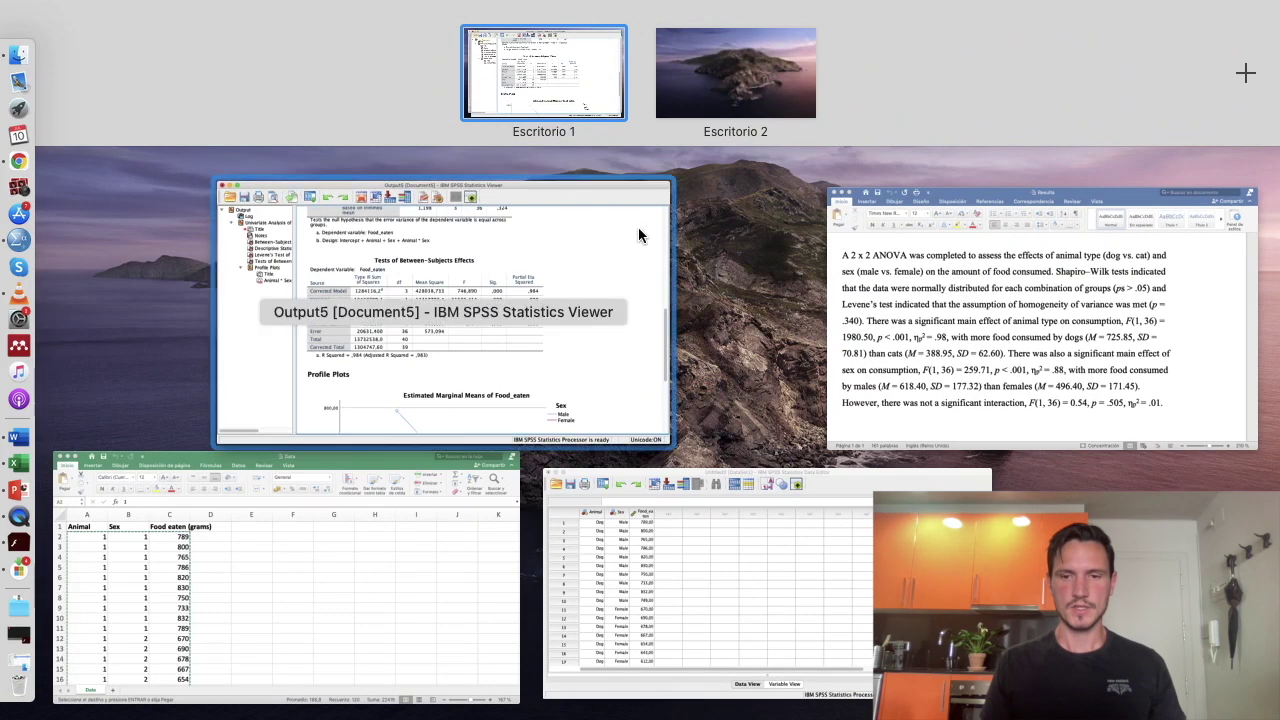
click(849, 285)
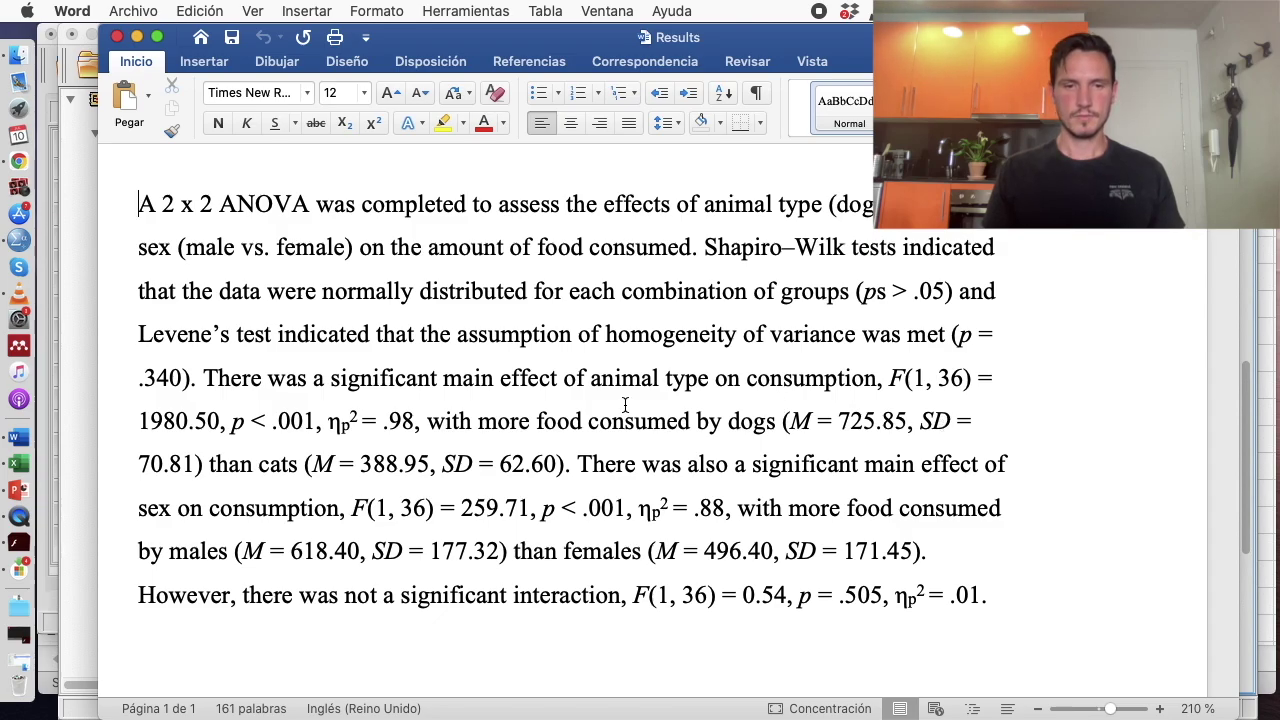
Check the dogs' mean and standard deviation in the Word write-up against the Dog Total row of the SPSS Descriptive Statistics table
key(ctrl+Up)
click(455, 400)
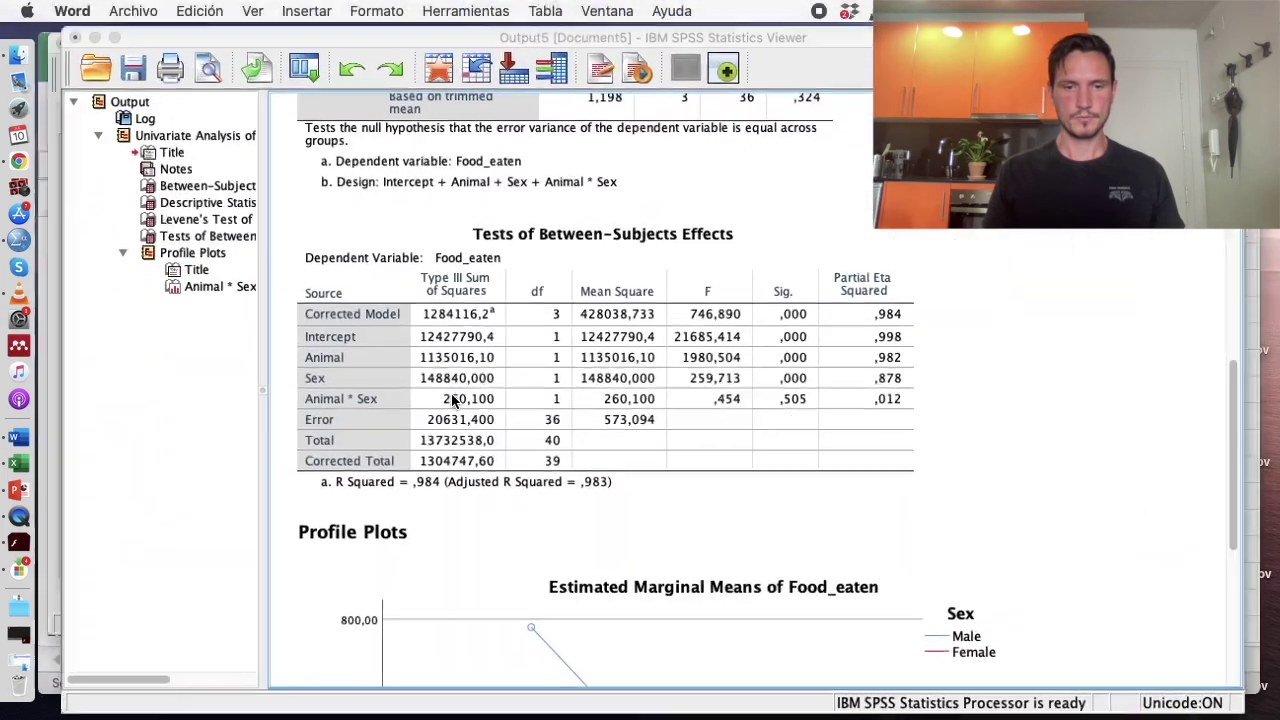
scroll(529, 425, up, 15)
click(513, 338)
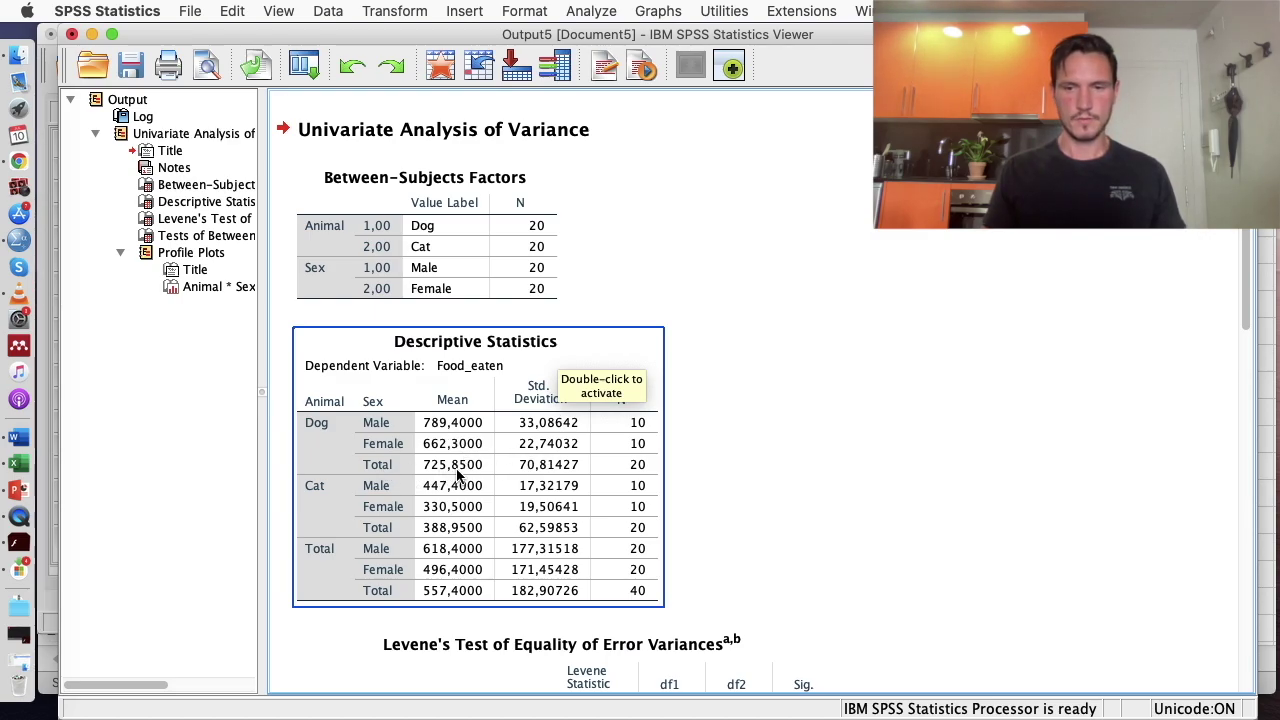
key(ctrl+Up)
click(1040, 318)
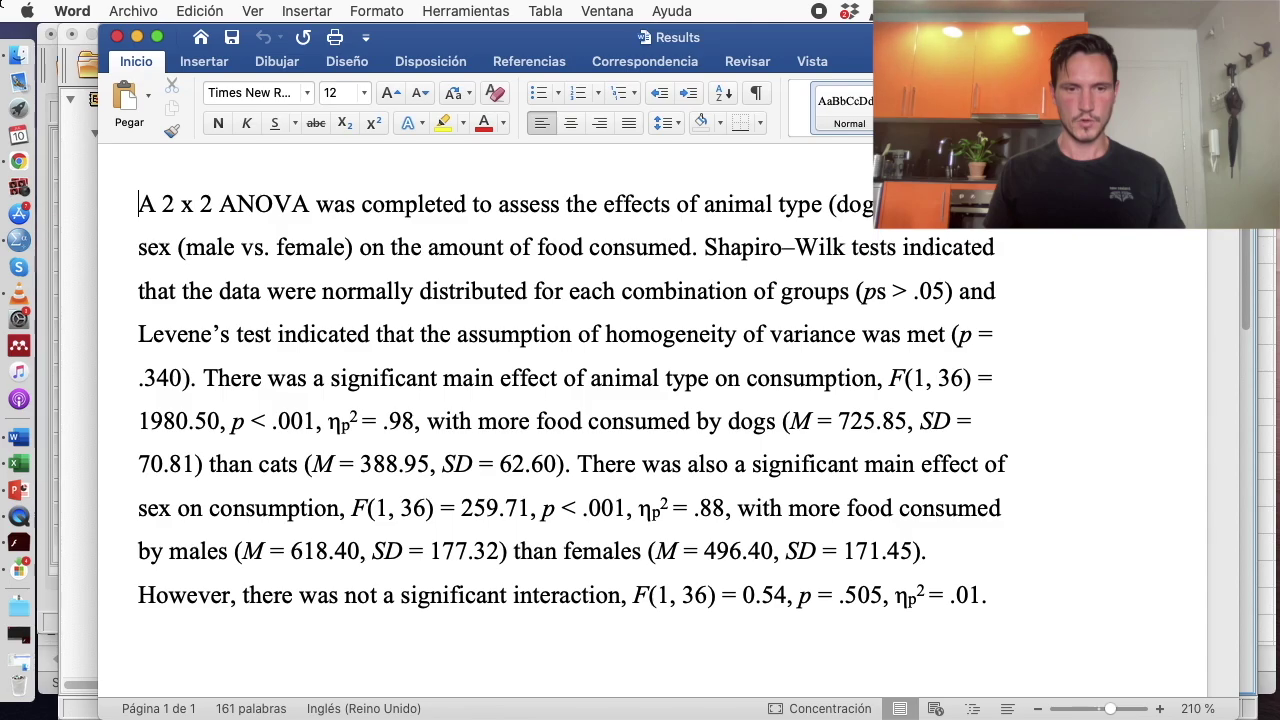
key(ctrl+Up)
click(293, 236)
click(370, 430)
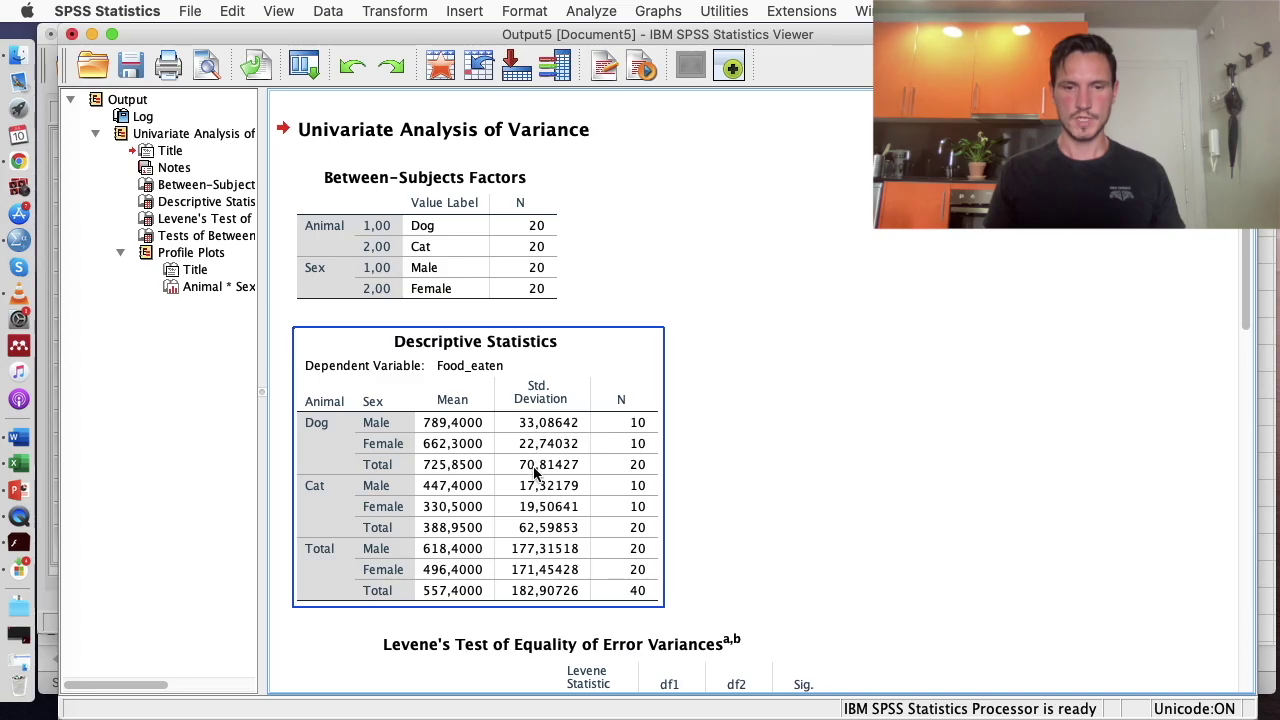
key(ctrl+Up)
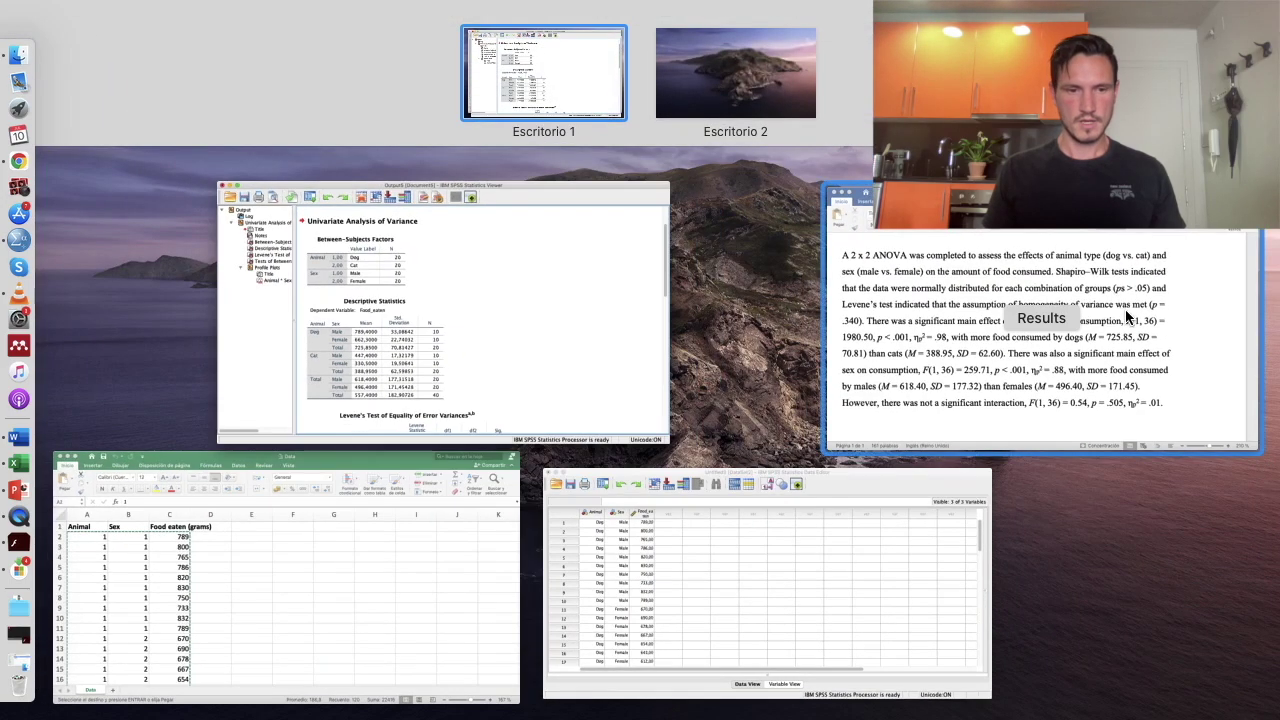
click(1125, 309)
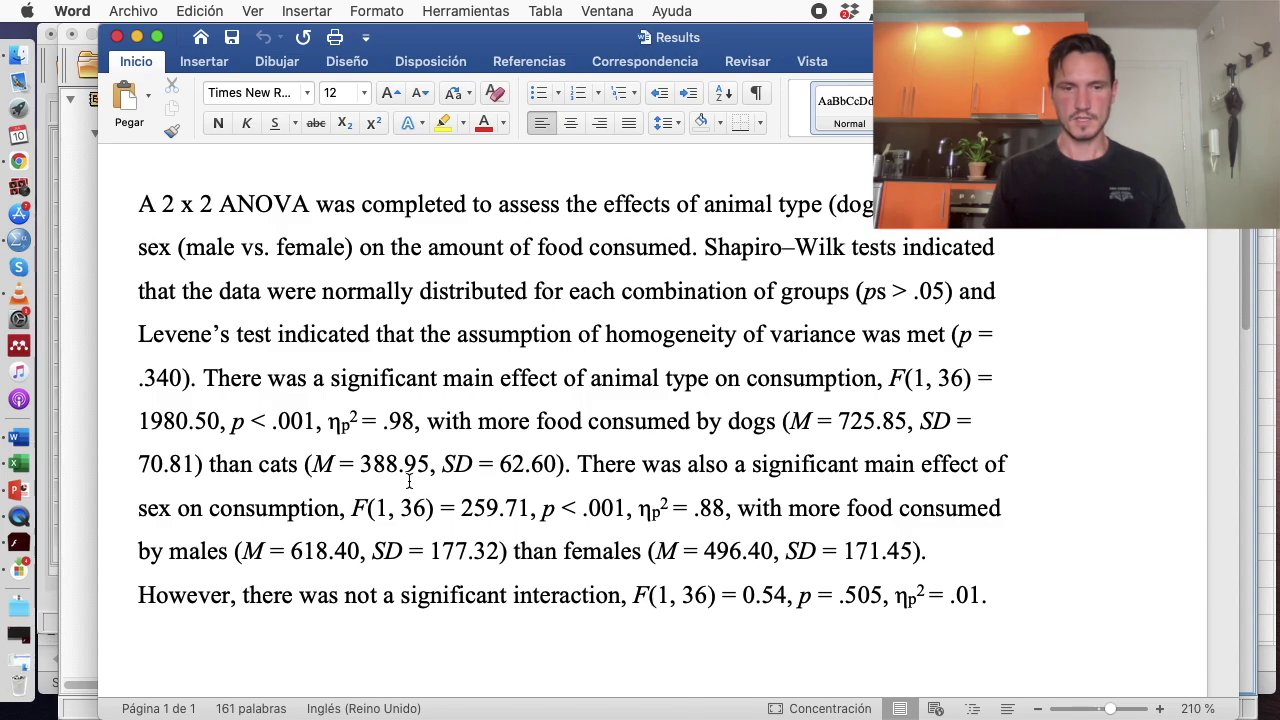
Check the cats' reported mean and standard deviation against the Cat Total row of the Descriptive Statistics, returning to the Word write-up
key(ctrl+Up)
click(440, 330)
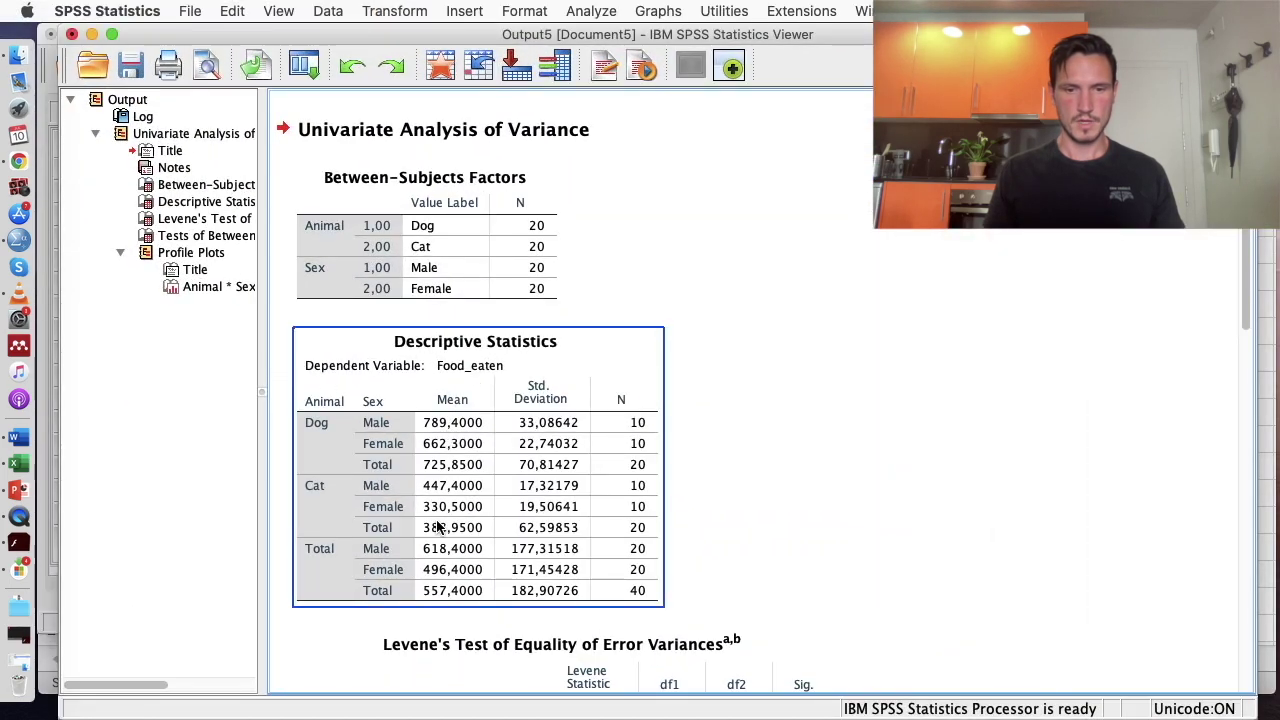
key(ctrl+Up)
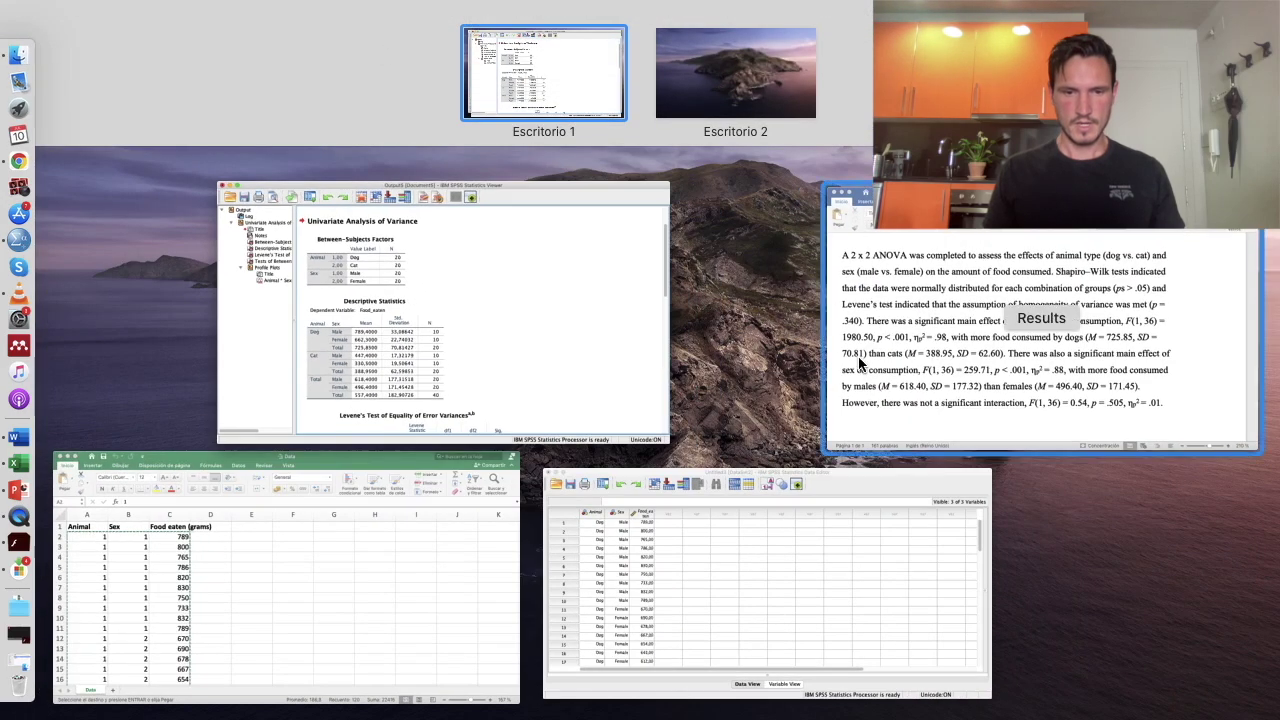
click(858, 364)
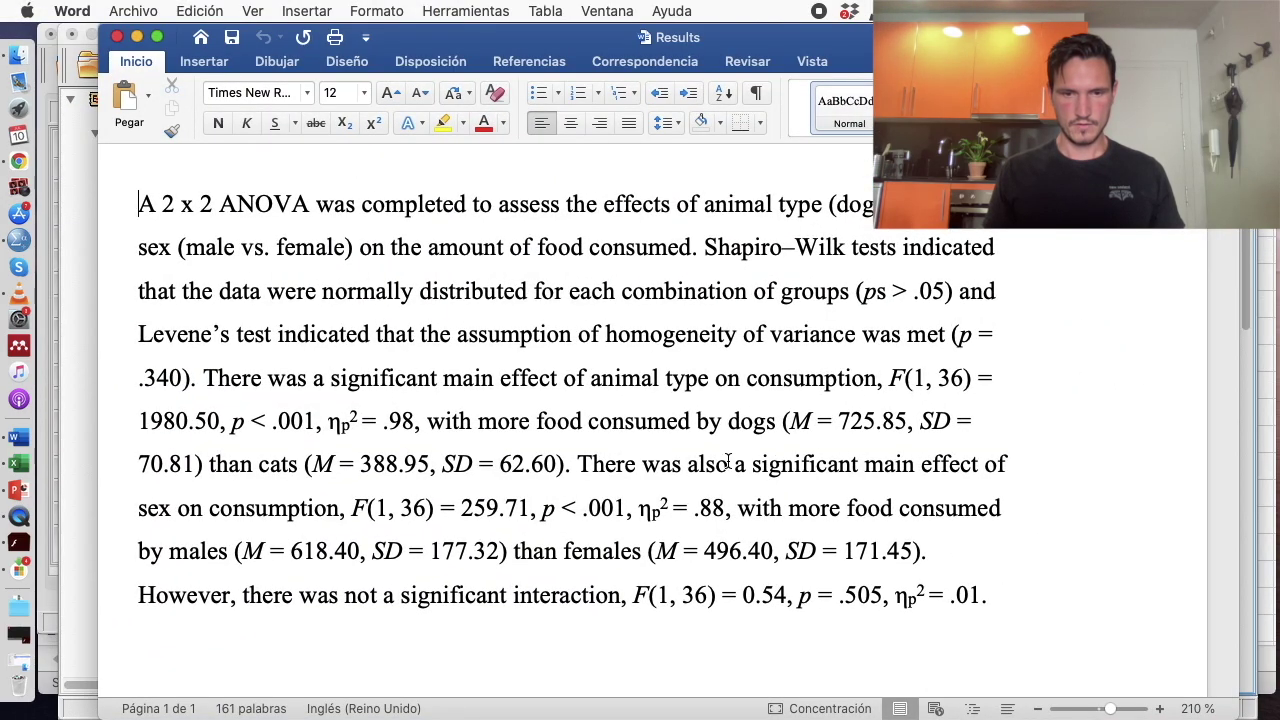